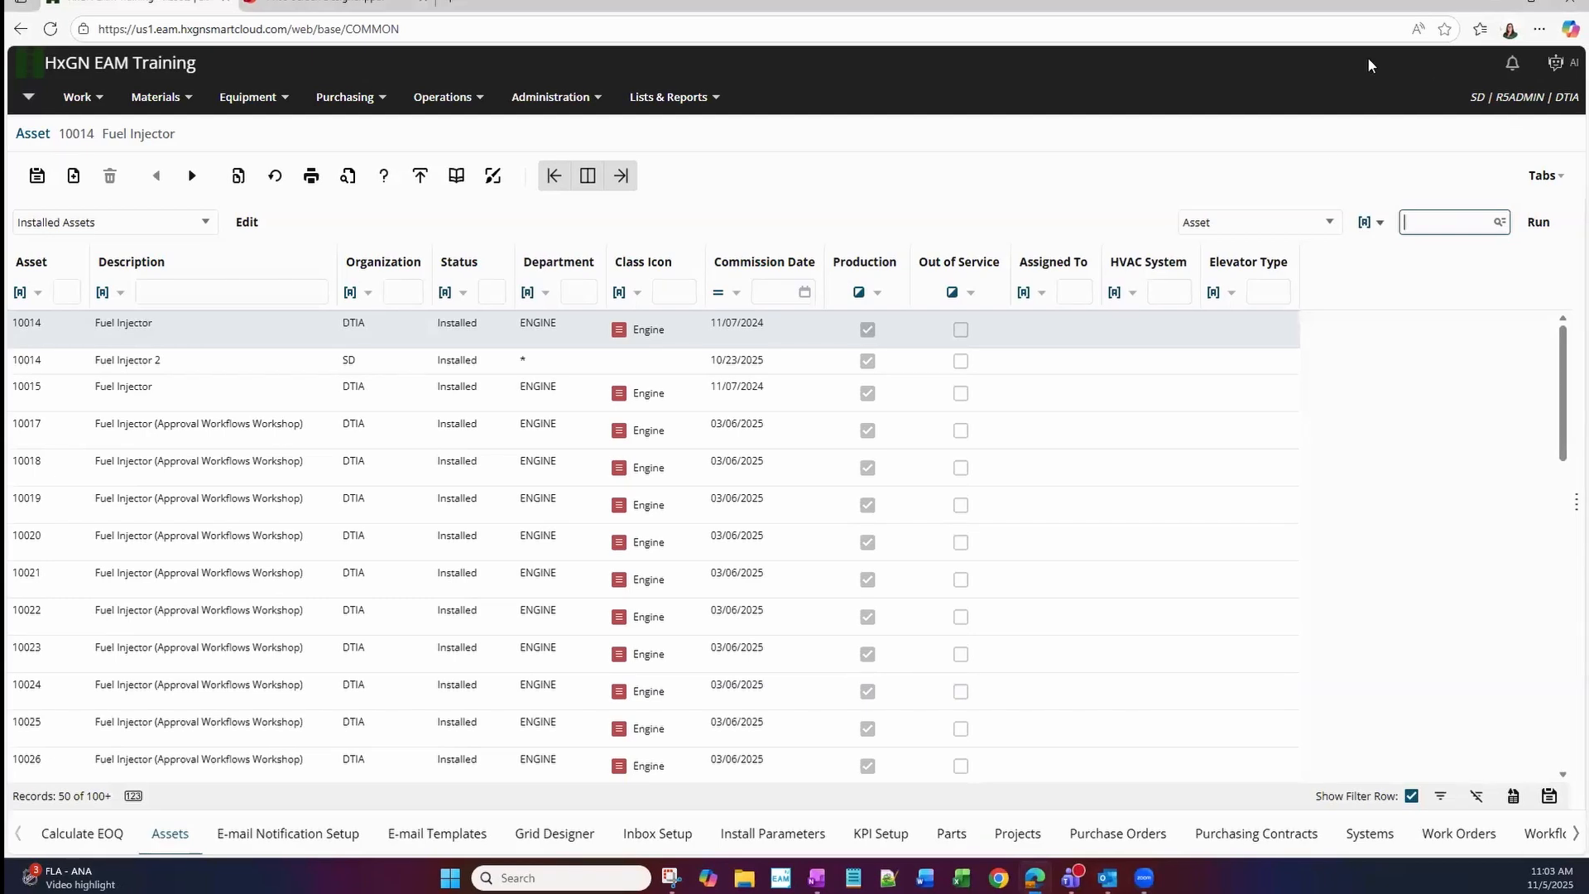
Browse the filter field choices available for the installed assets list, without changing the current filter field.
{"action": "left_click", "coordinate": [1326, 229]}
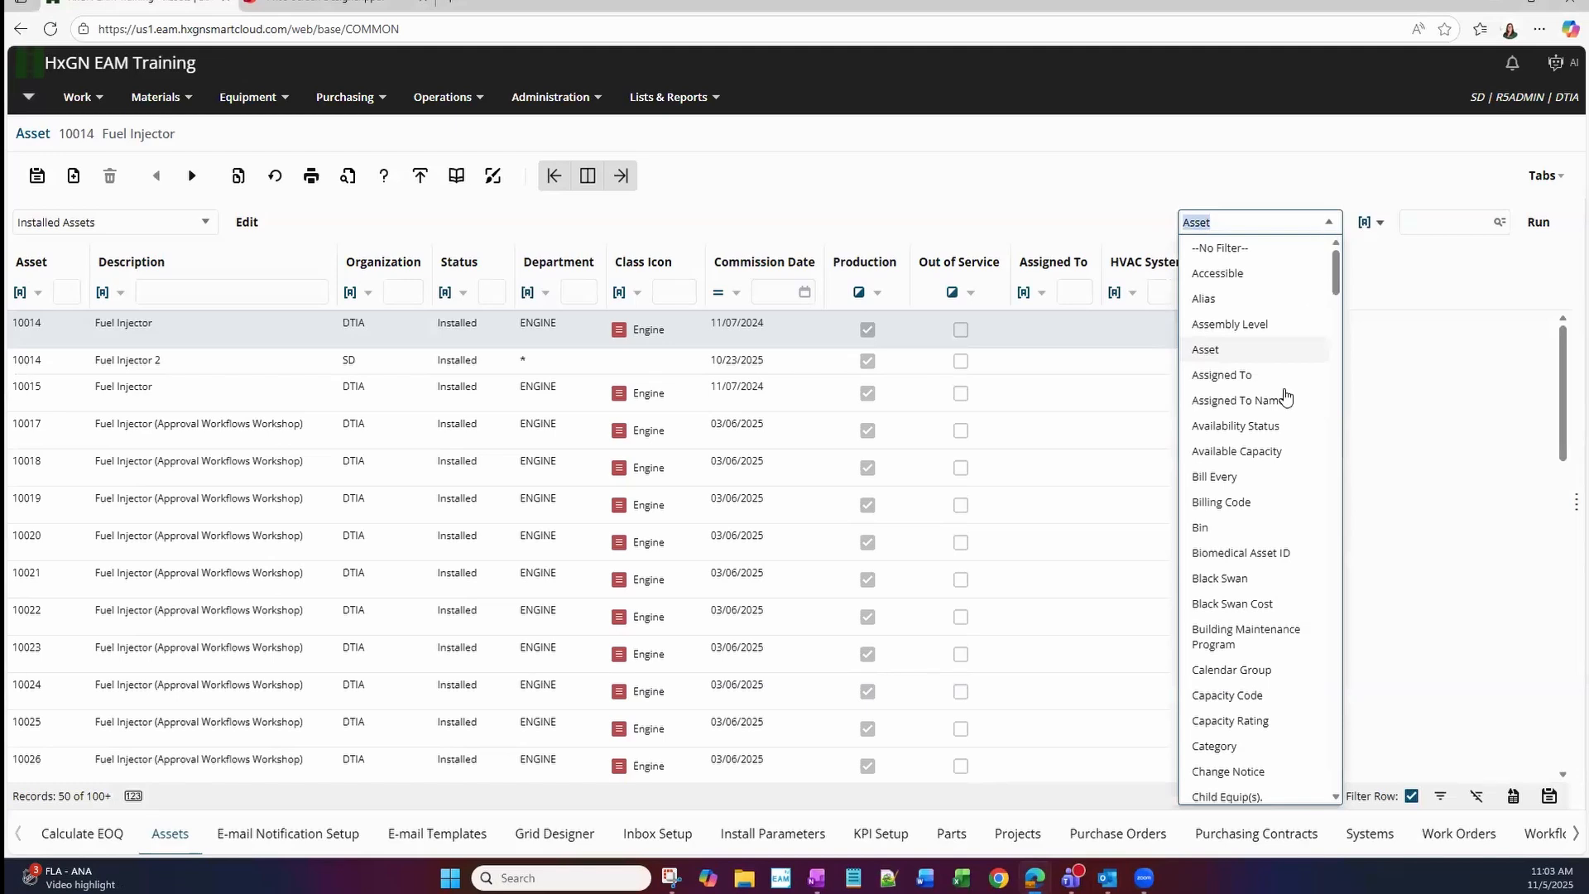
{"action": "scroll", "coordinate": [1283, 402], "scroll_direction": "down", "scroll_amount": 1}
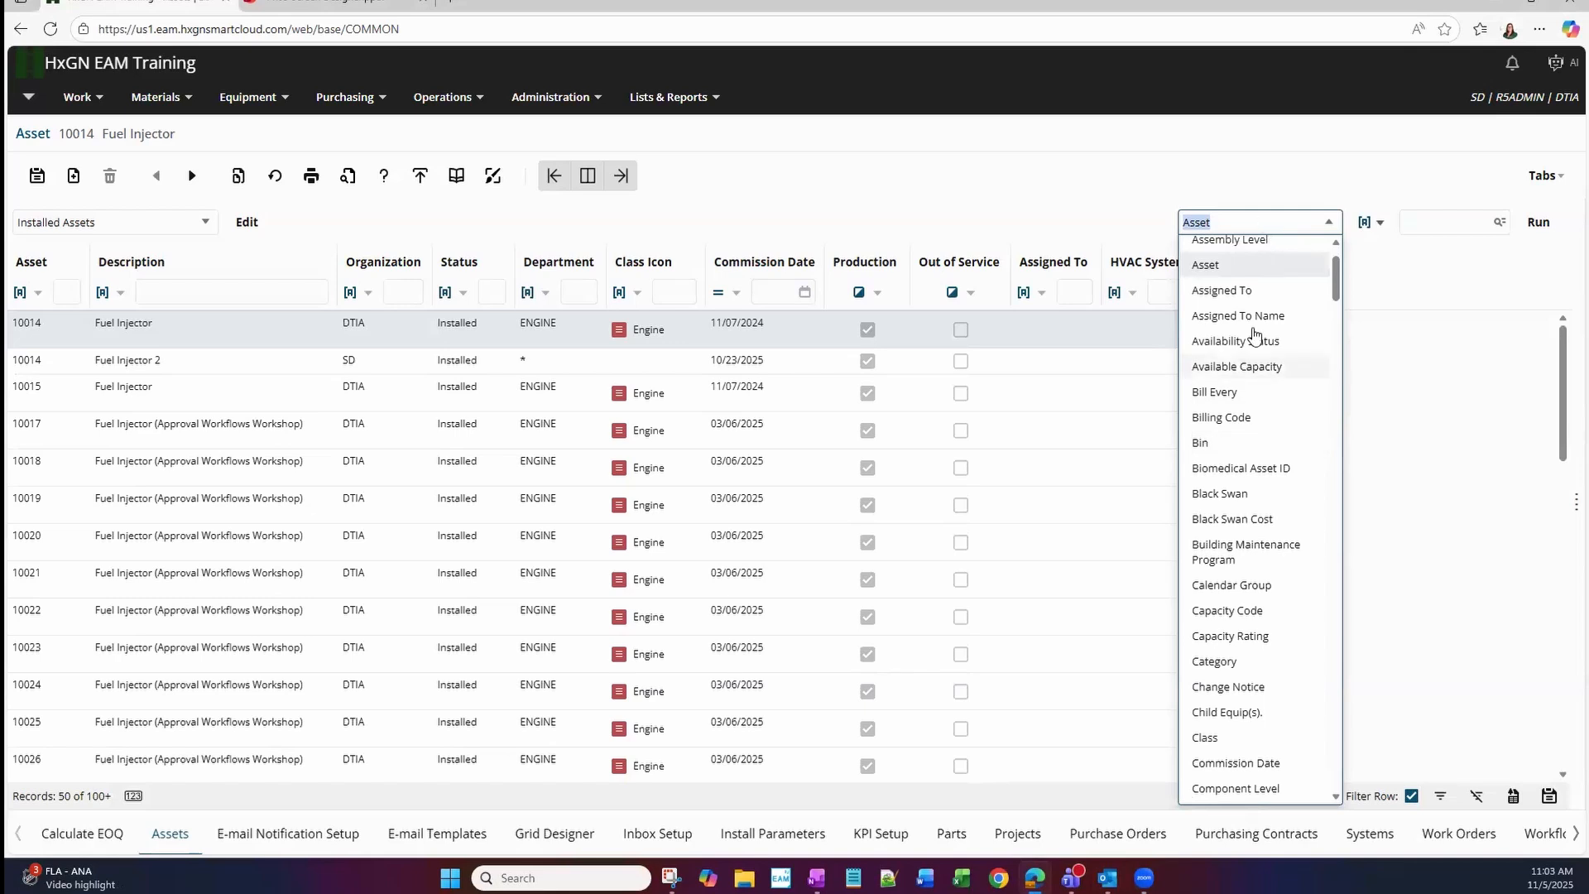
{"action": "scroll", "coordinate": [1260, 432], "scroll_direction": "down", "scroll_amount": 5}
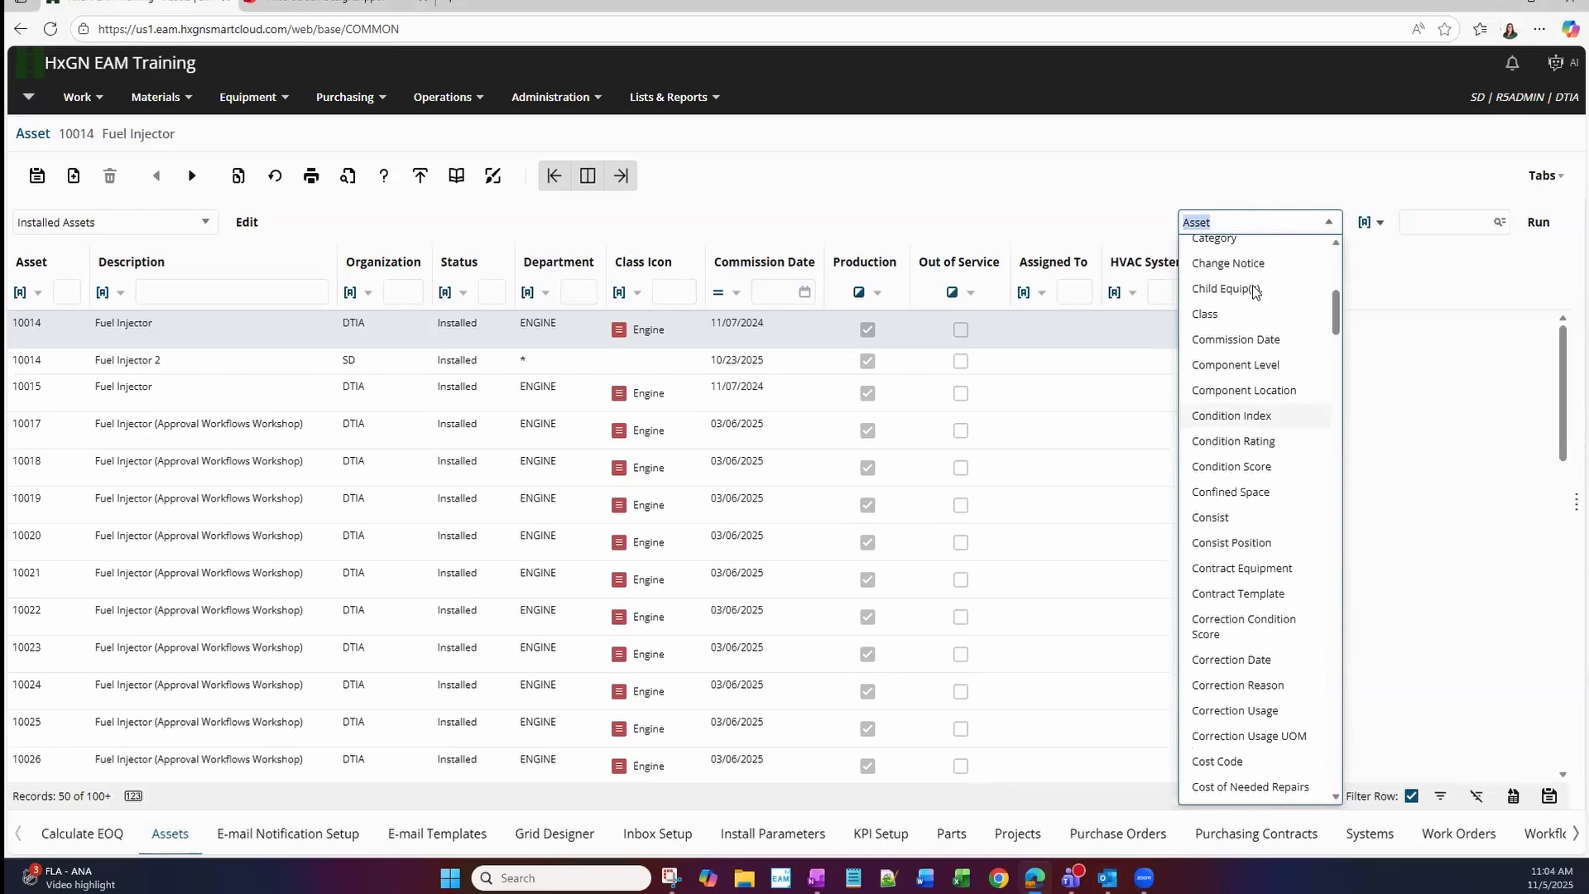
{"action": "left_click", "coordinate": [930, 222]}
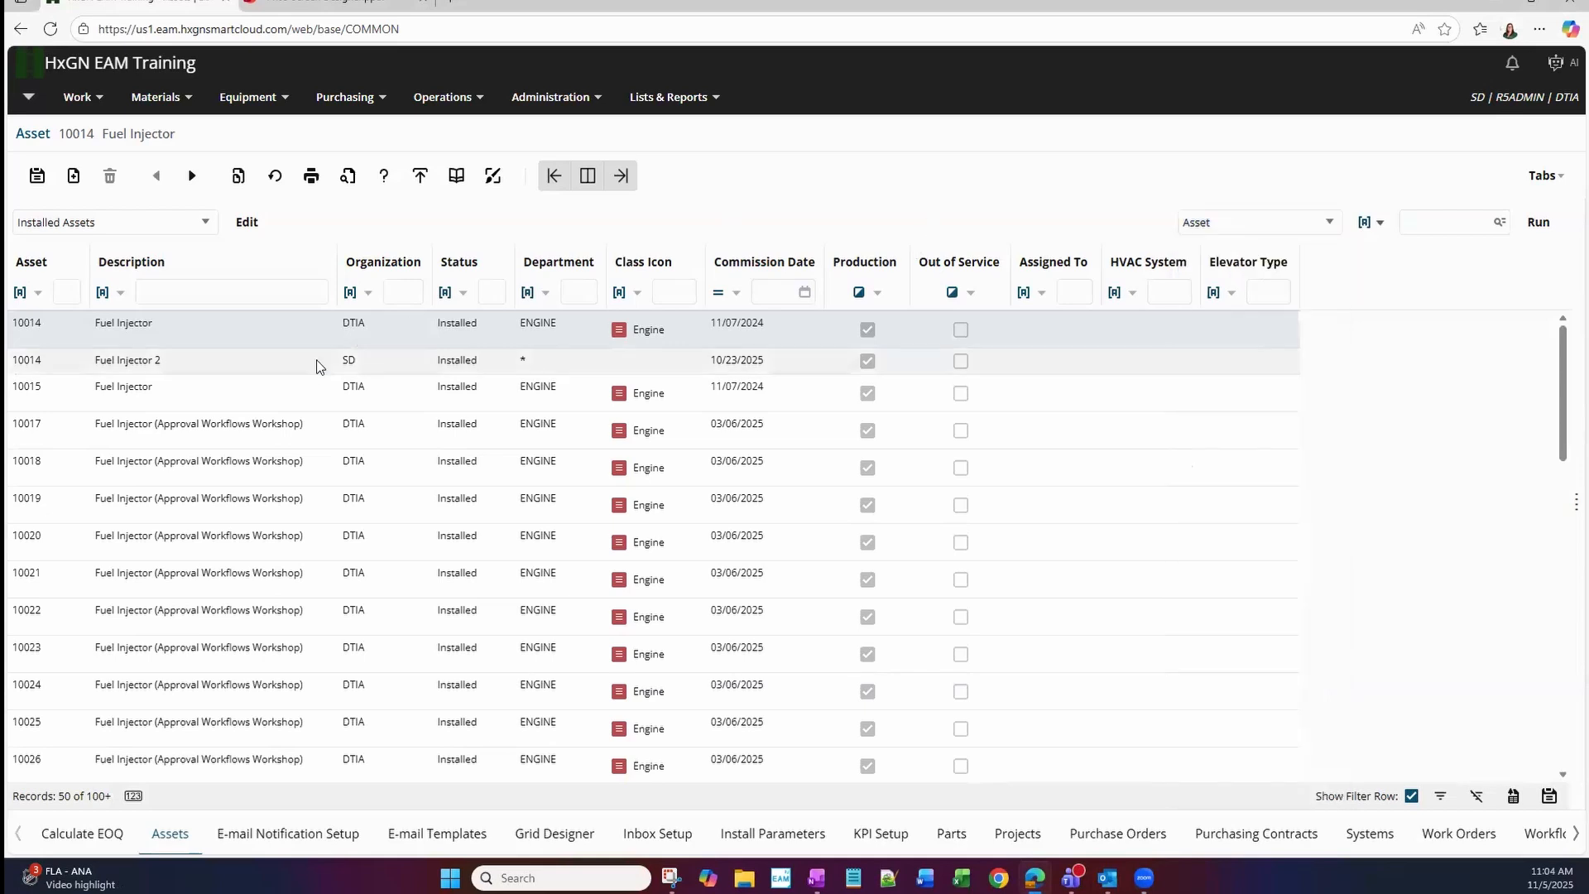
Open the DTIA Fuel Injector asset 10014 record in Screen Designer, copying from and saving to the R5ADMIN group.
{"action": "left_click", "coordinate": [355, 338]}
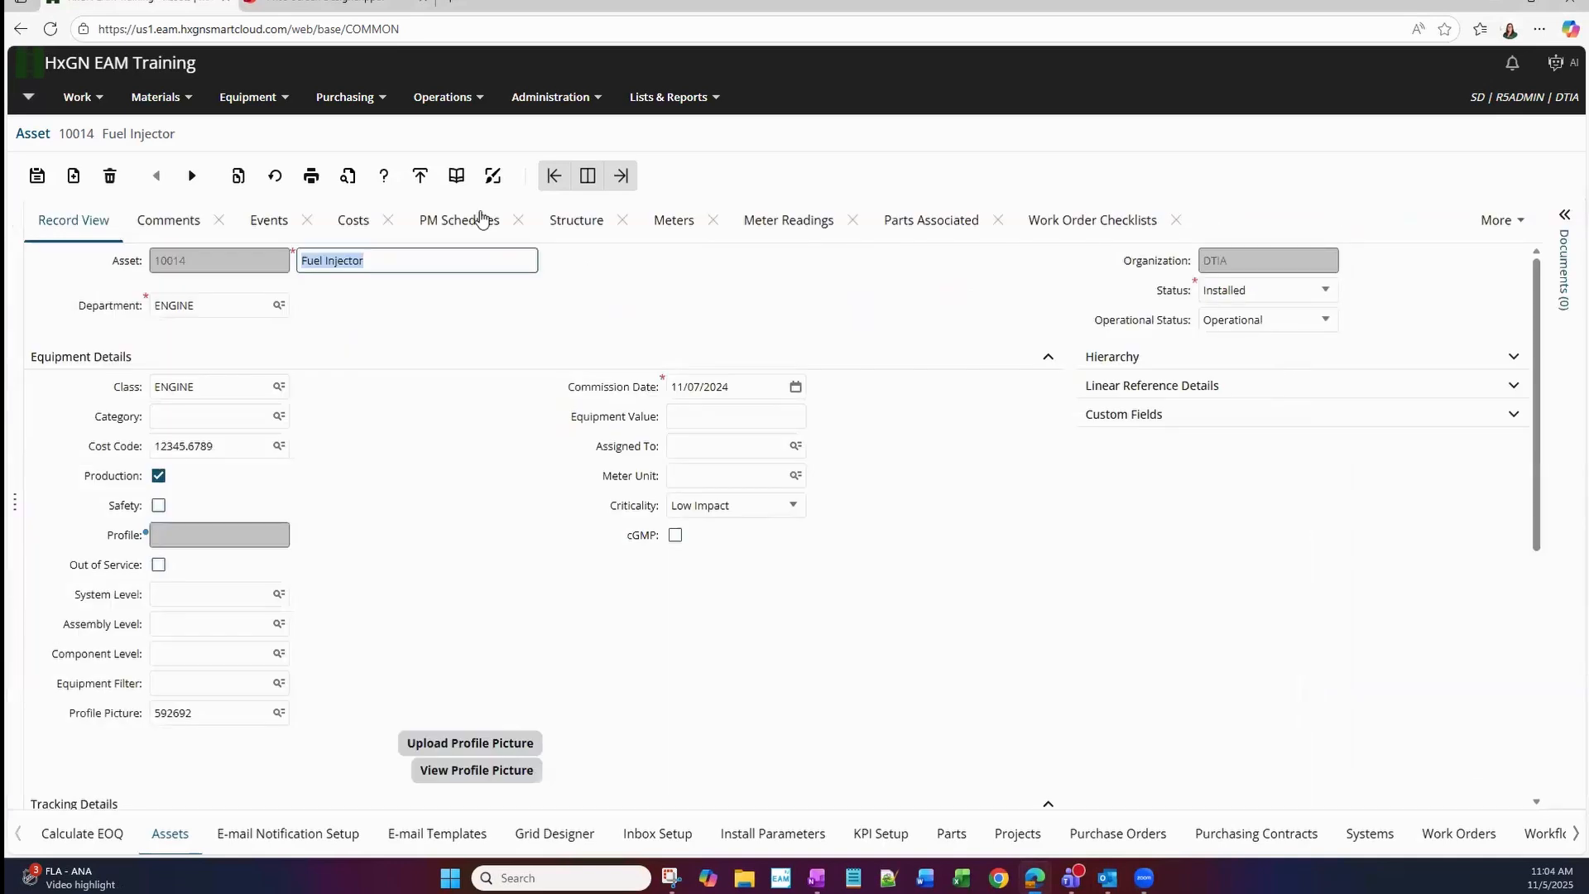
{"action": "left_click", "coordinate": [492, 177]}
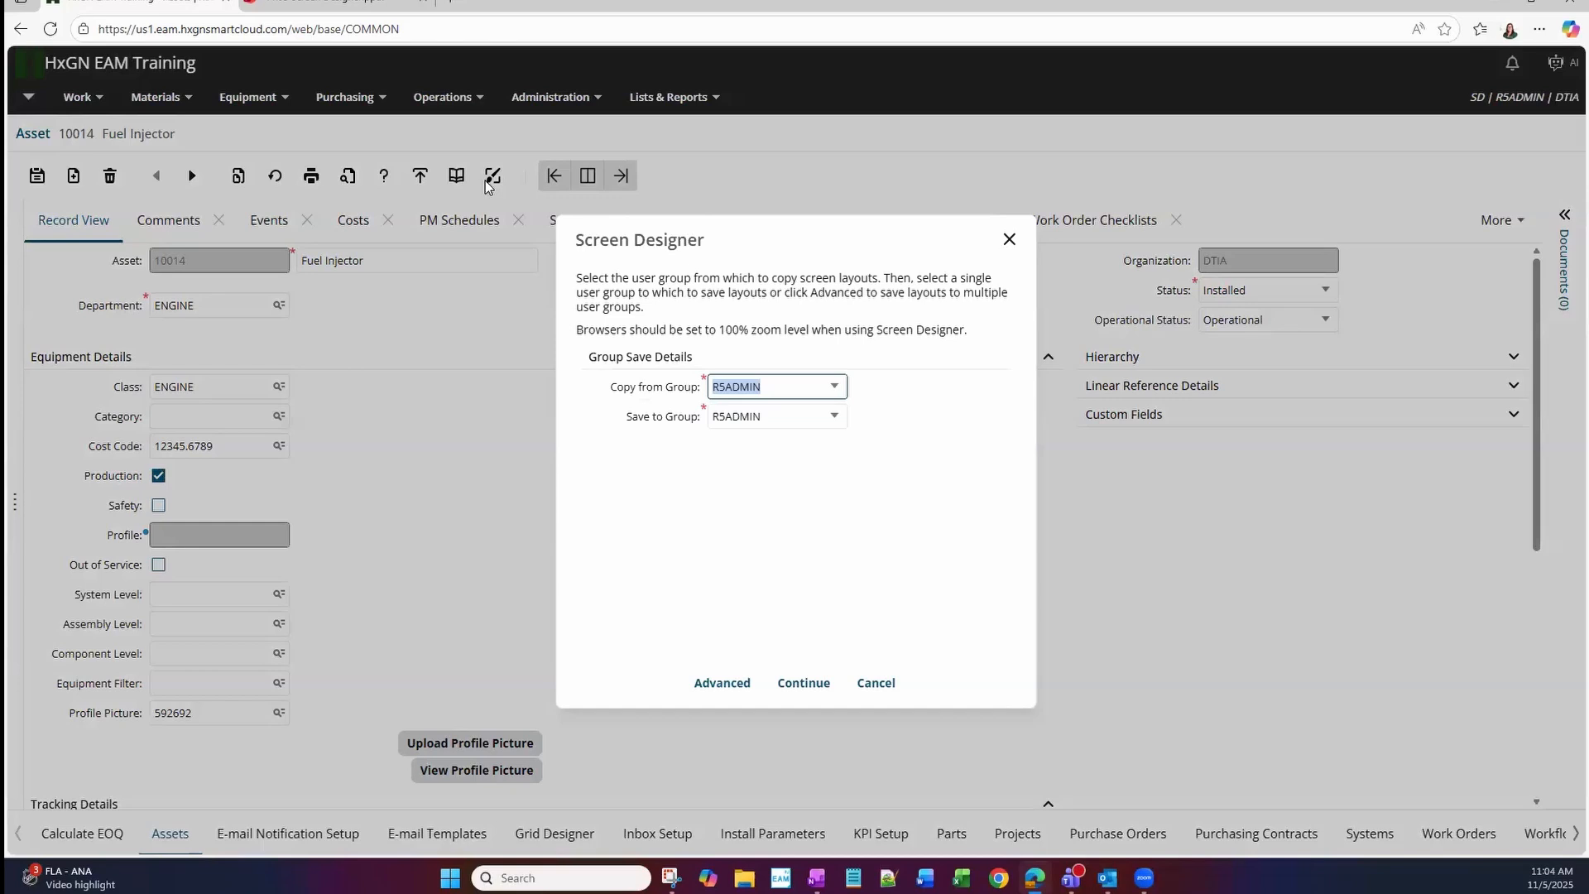
{"action": "left_click", "coordinate": [808, 687]}
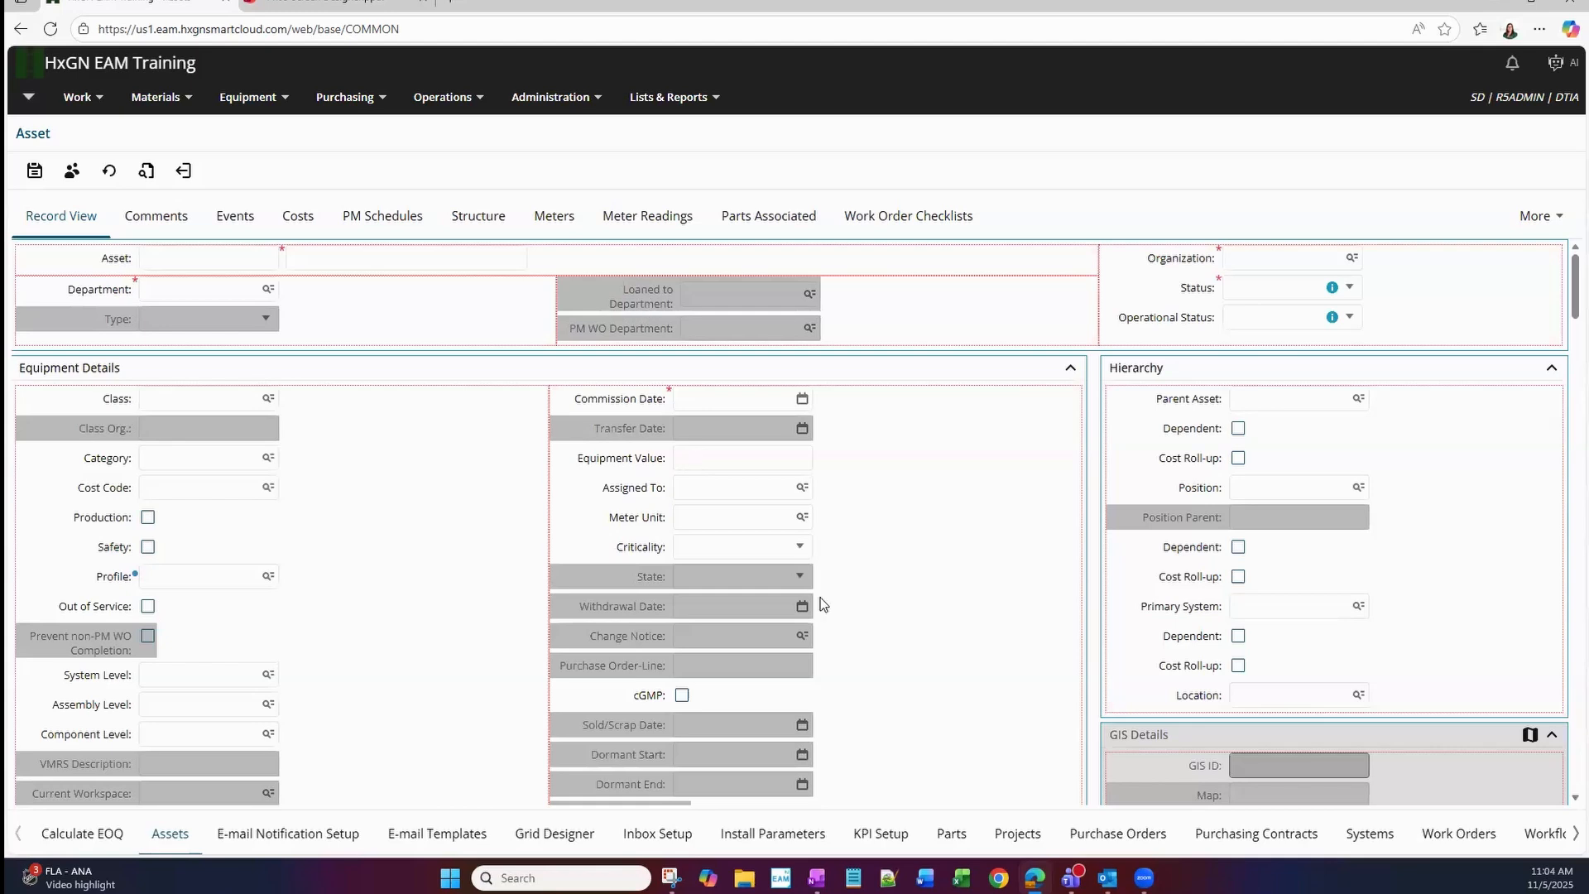
Make the Withdrawal Date field in Equipment Details Not Available, and save the layout before exiting Screen Designer.
{"action": "scroll", "coordinate": [824, 605], "scroll_direction": "down", "scroll_amount": 15}
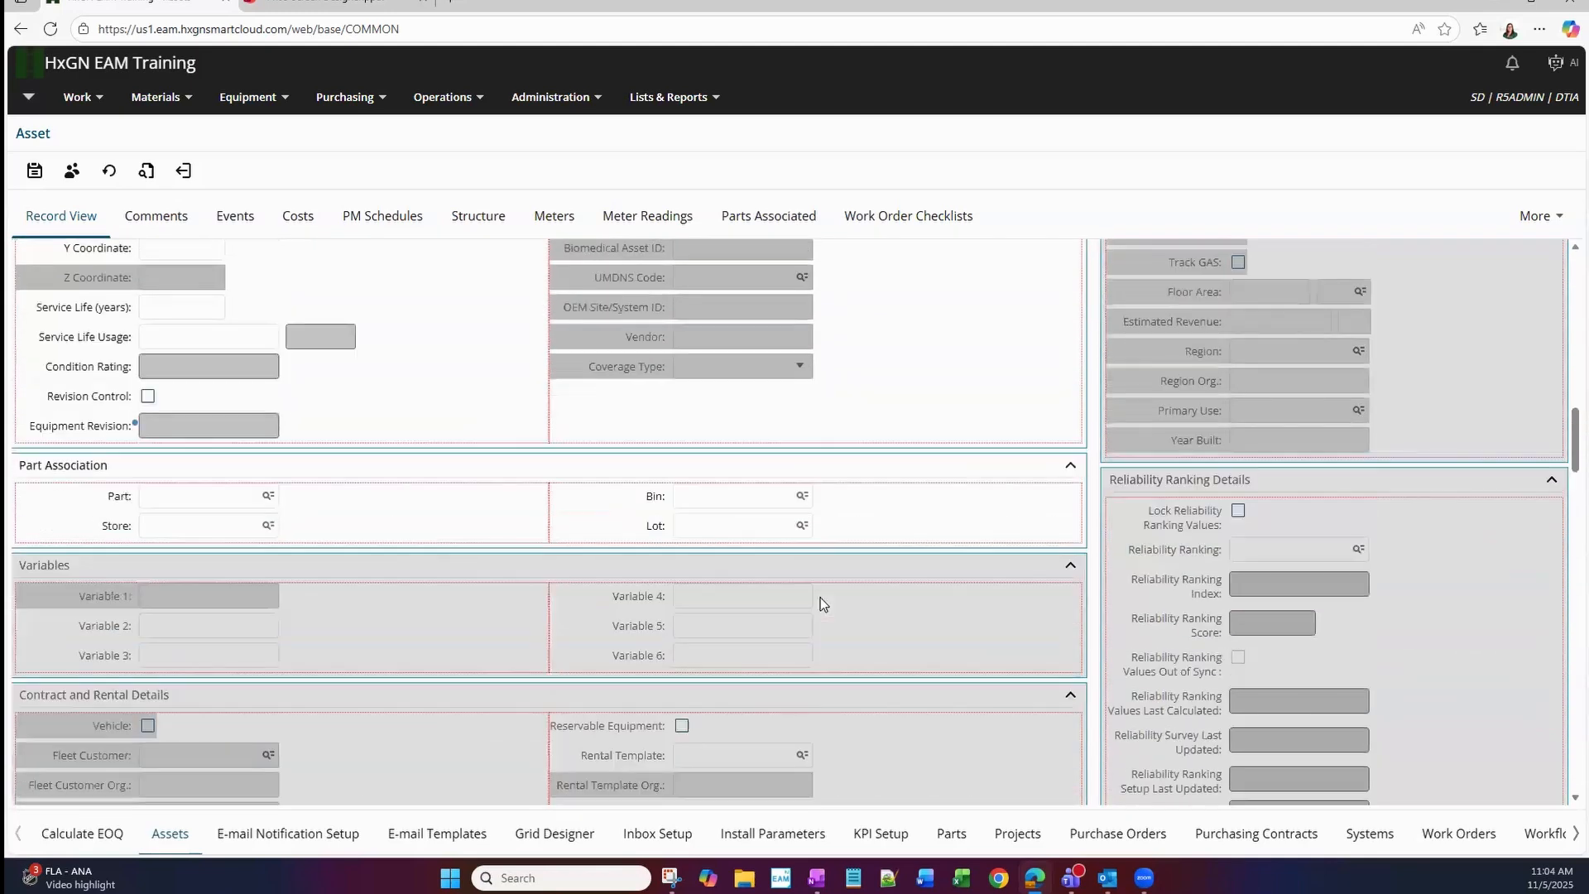
{"action": "scroll", "coordinate": [822, 603], "scroll_direction": "down", "scroll_amount": 5}
{"action": "scroll", "coordinate": [822, 603], "scroll_direction": "up", "scroll_amount": 5}
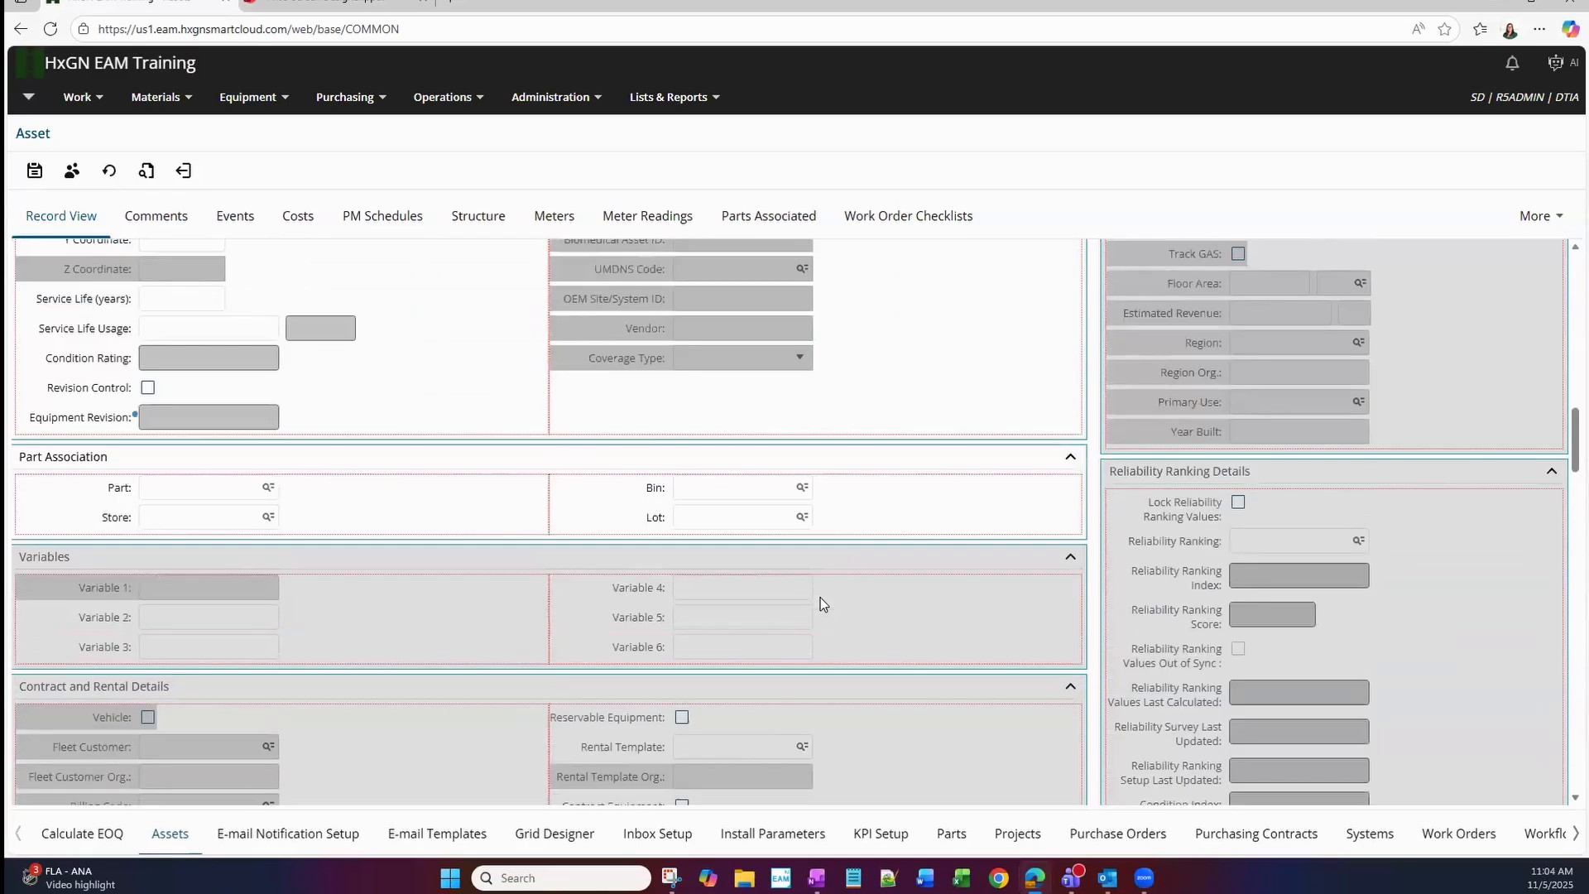
{"action": "scroll", "coordinate": [823, 604], "scroll_direction": "up", "scroll_amount": 10}
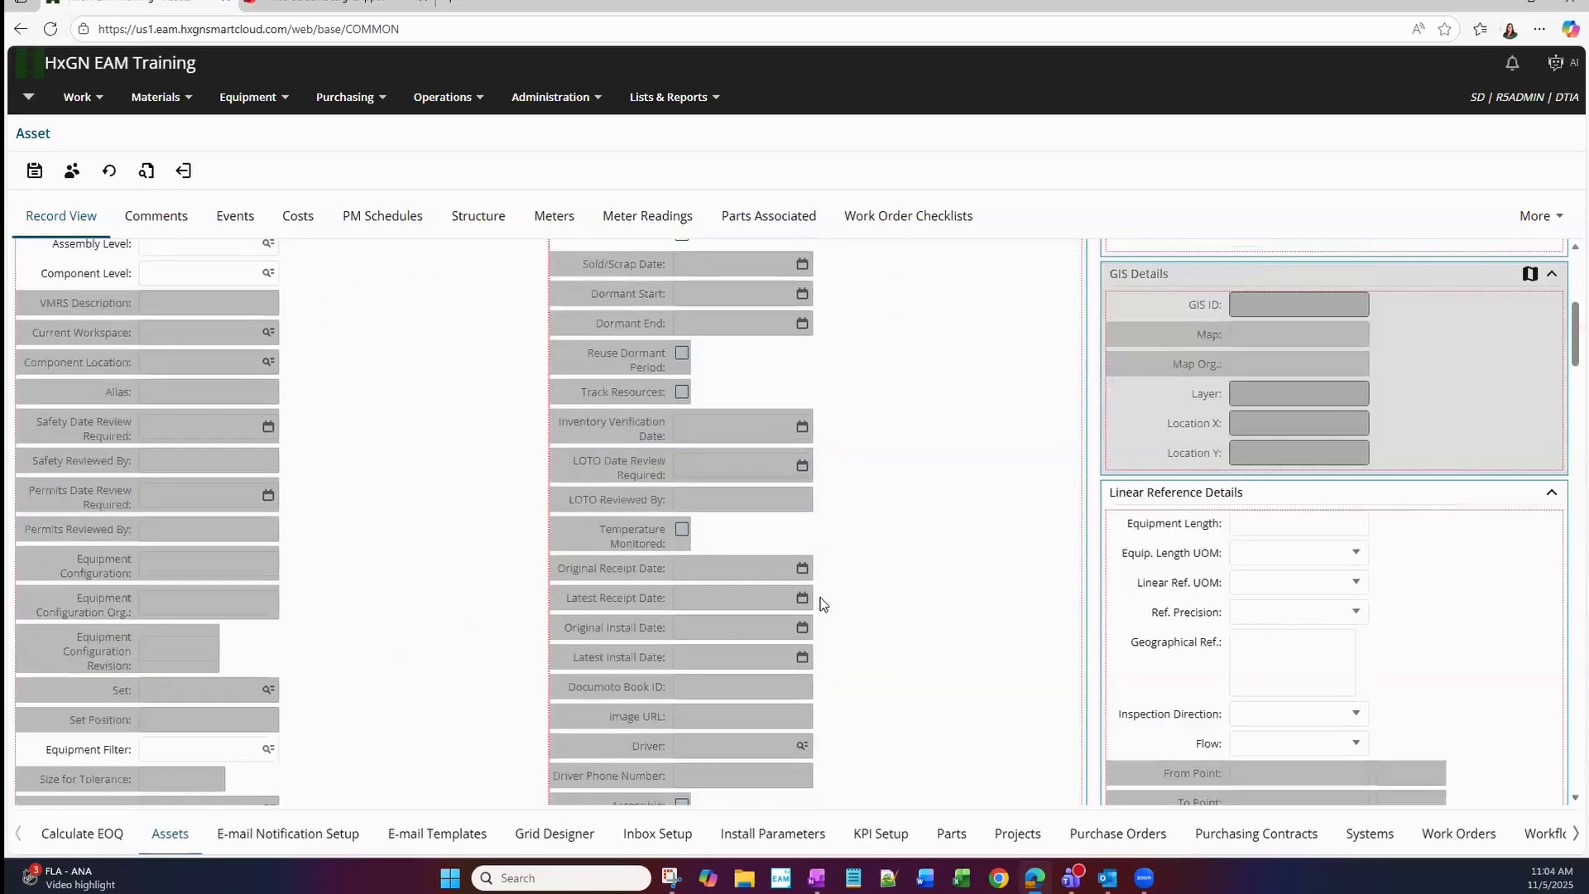
{"action": "scroll", "coordinate": [821, 598], "scroll_direction": "up", "scroll_amount": 5}
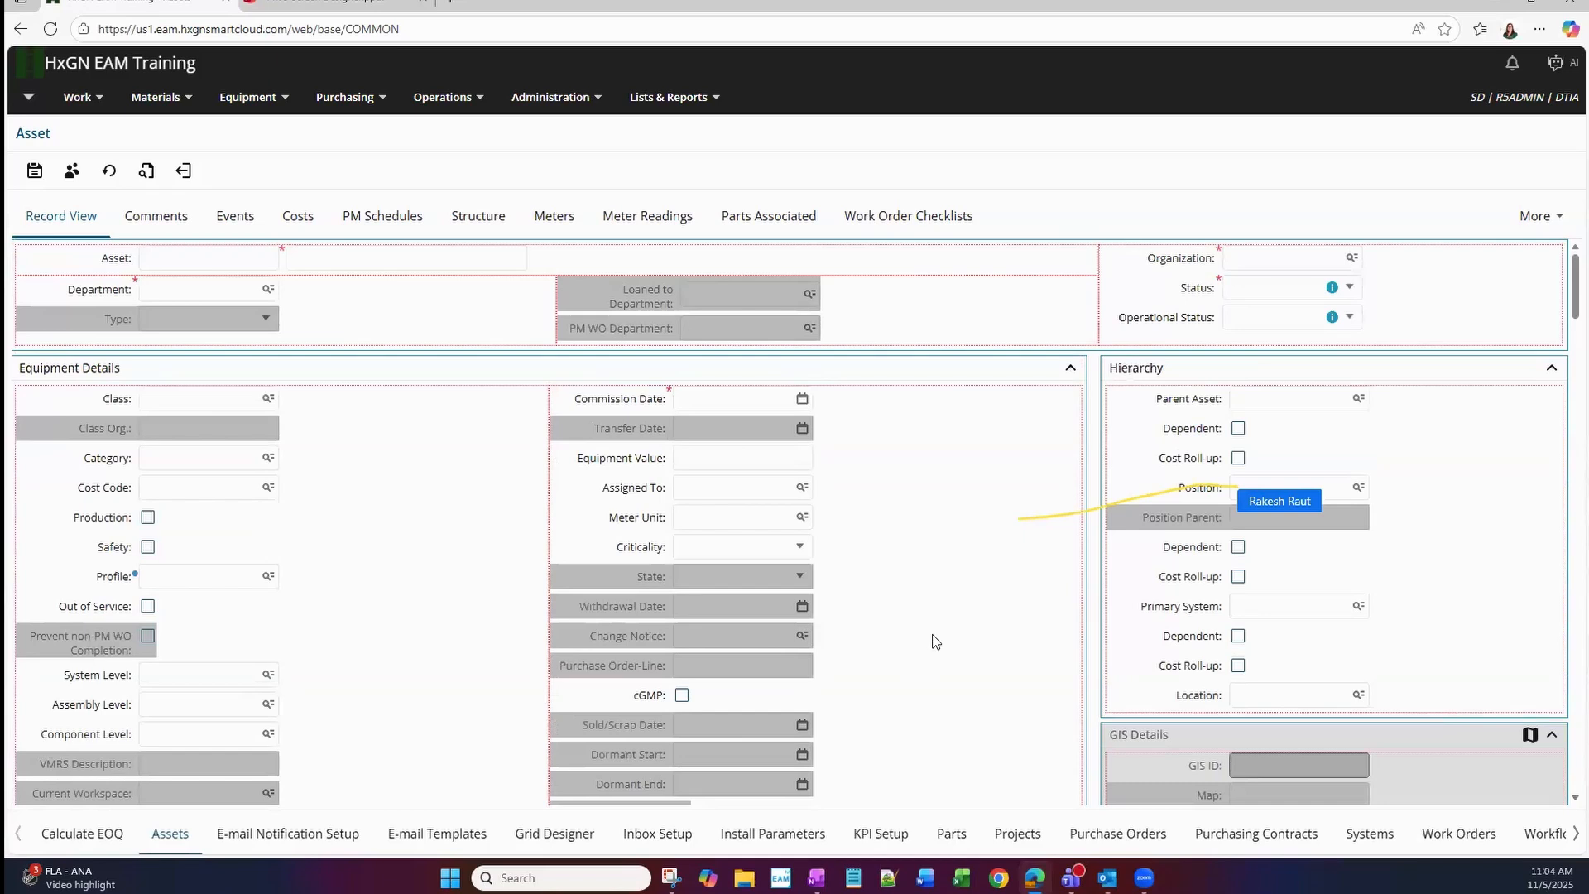
{"action": "right_click", "coordinate": [648, 614]}
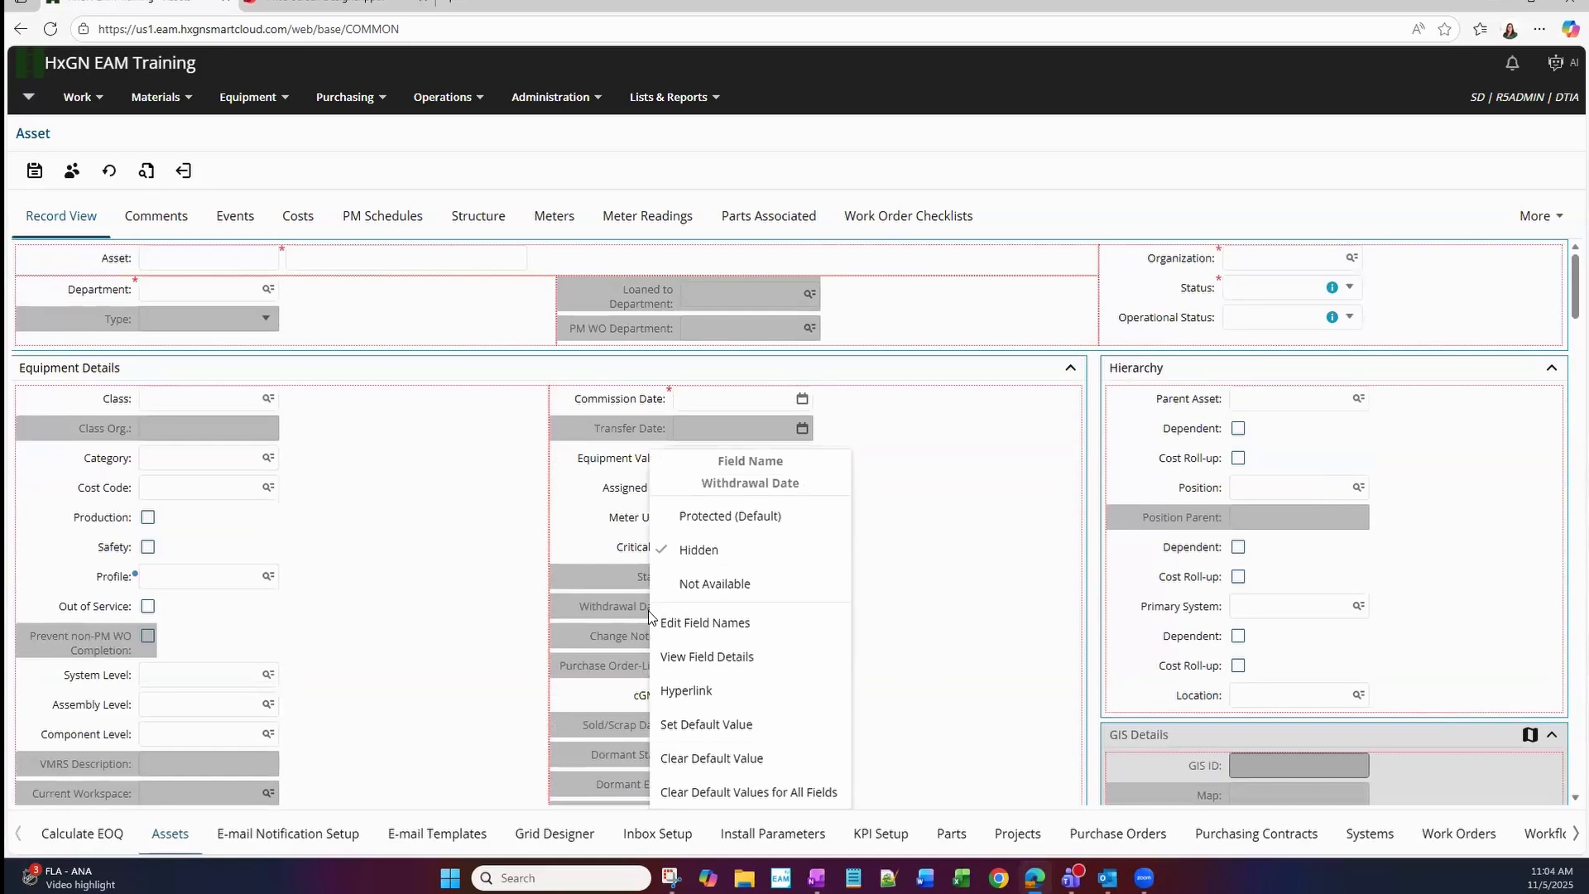
{"action": "left_click", "coordinate": [712, 589]}
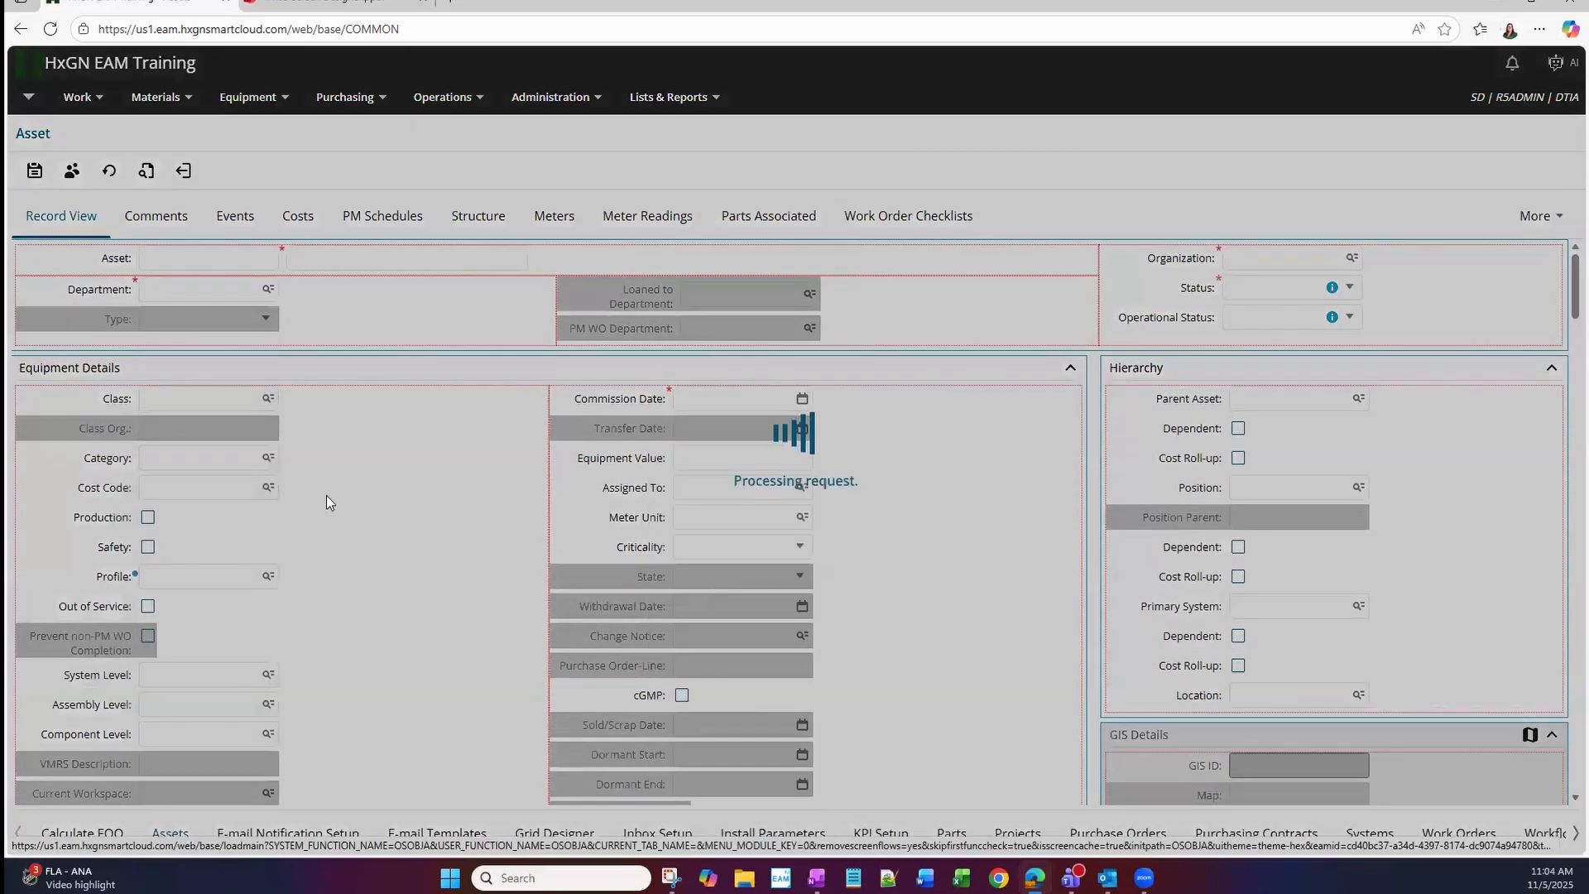
{"action": "left_click", "coordinate": [25, 174]}
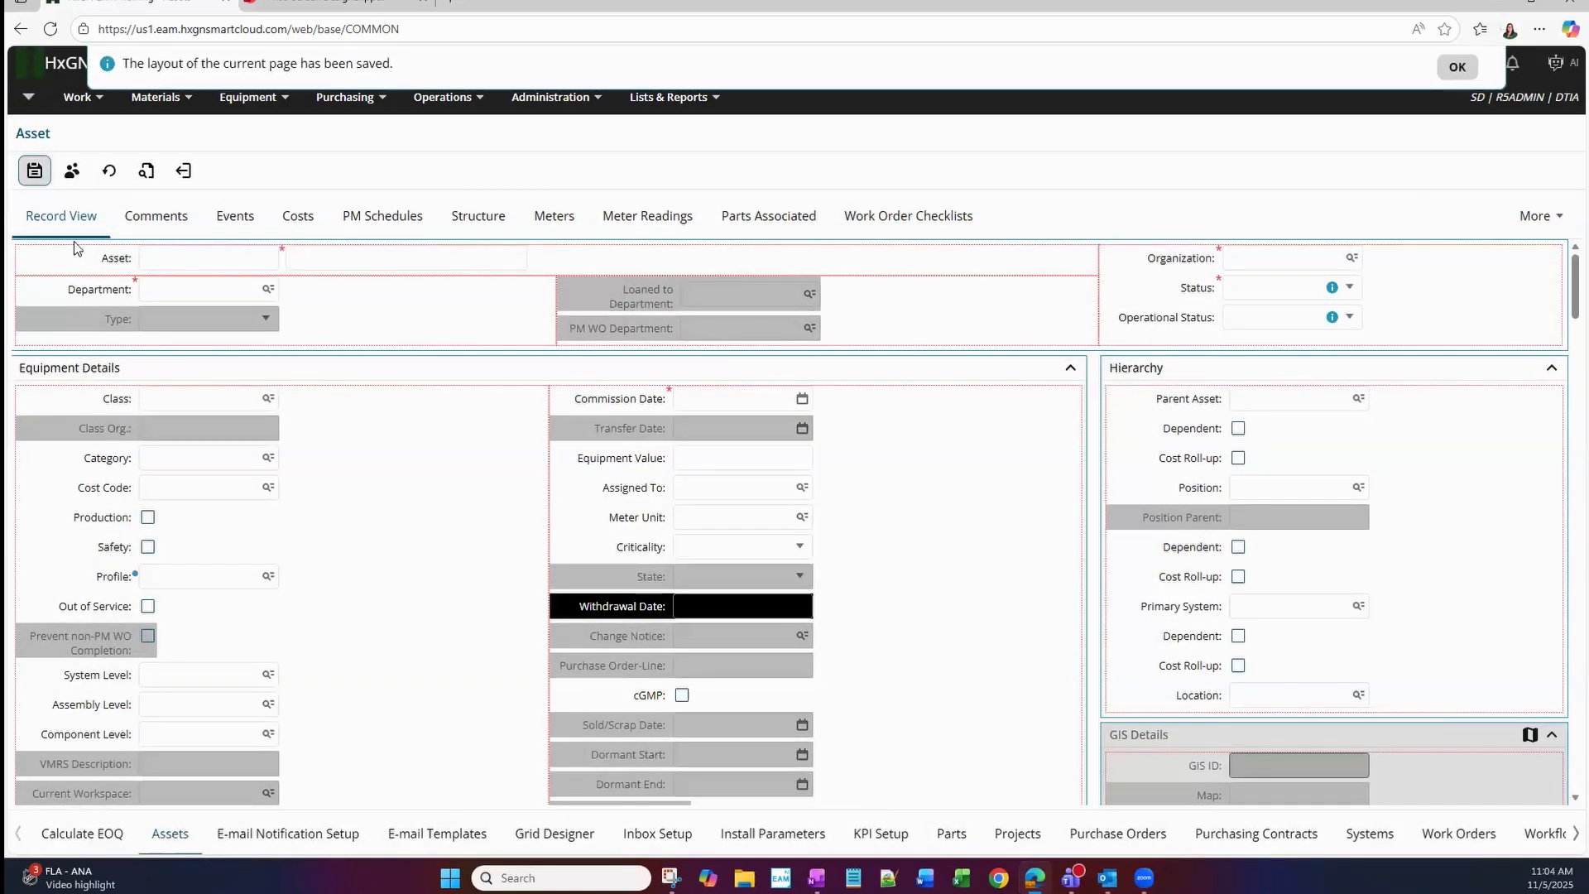
{"action": "left_click", "coordinate": [172, 178]}
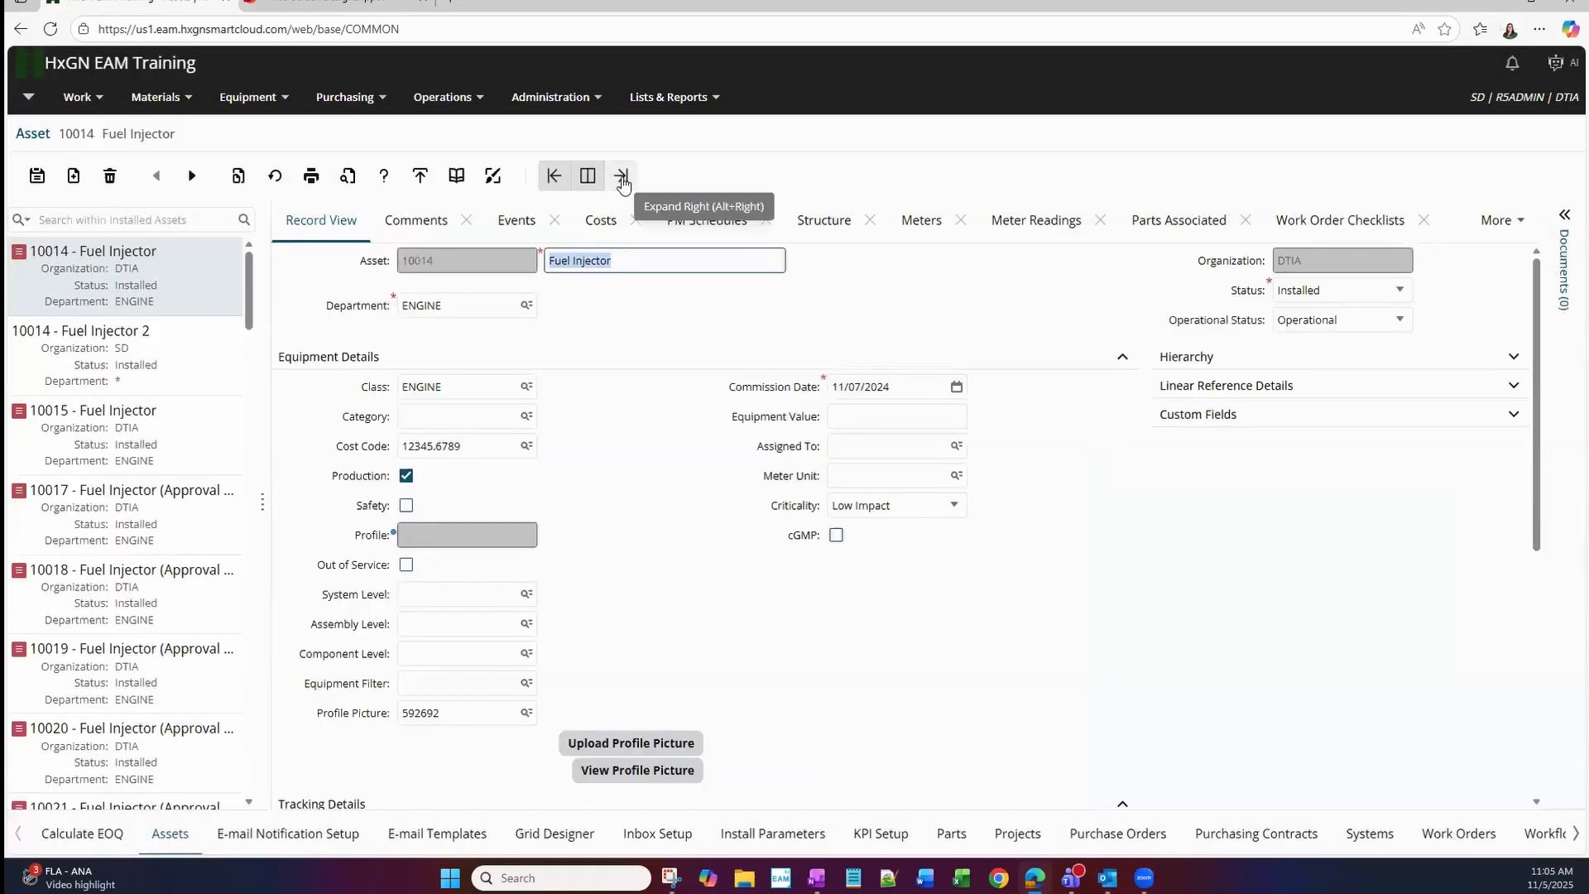
Return to the full asset list and search its filter fields for "withd".
{"action": "left_click", "coordinate": [623, 179]}
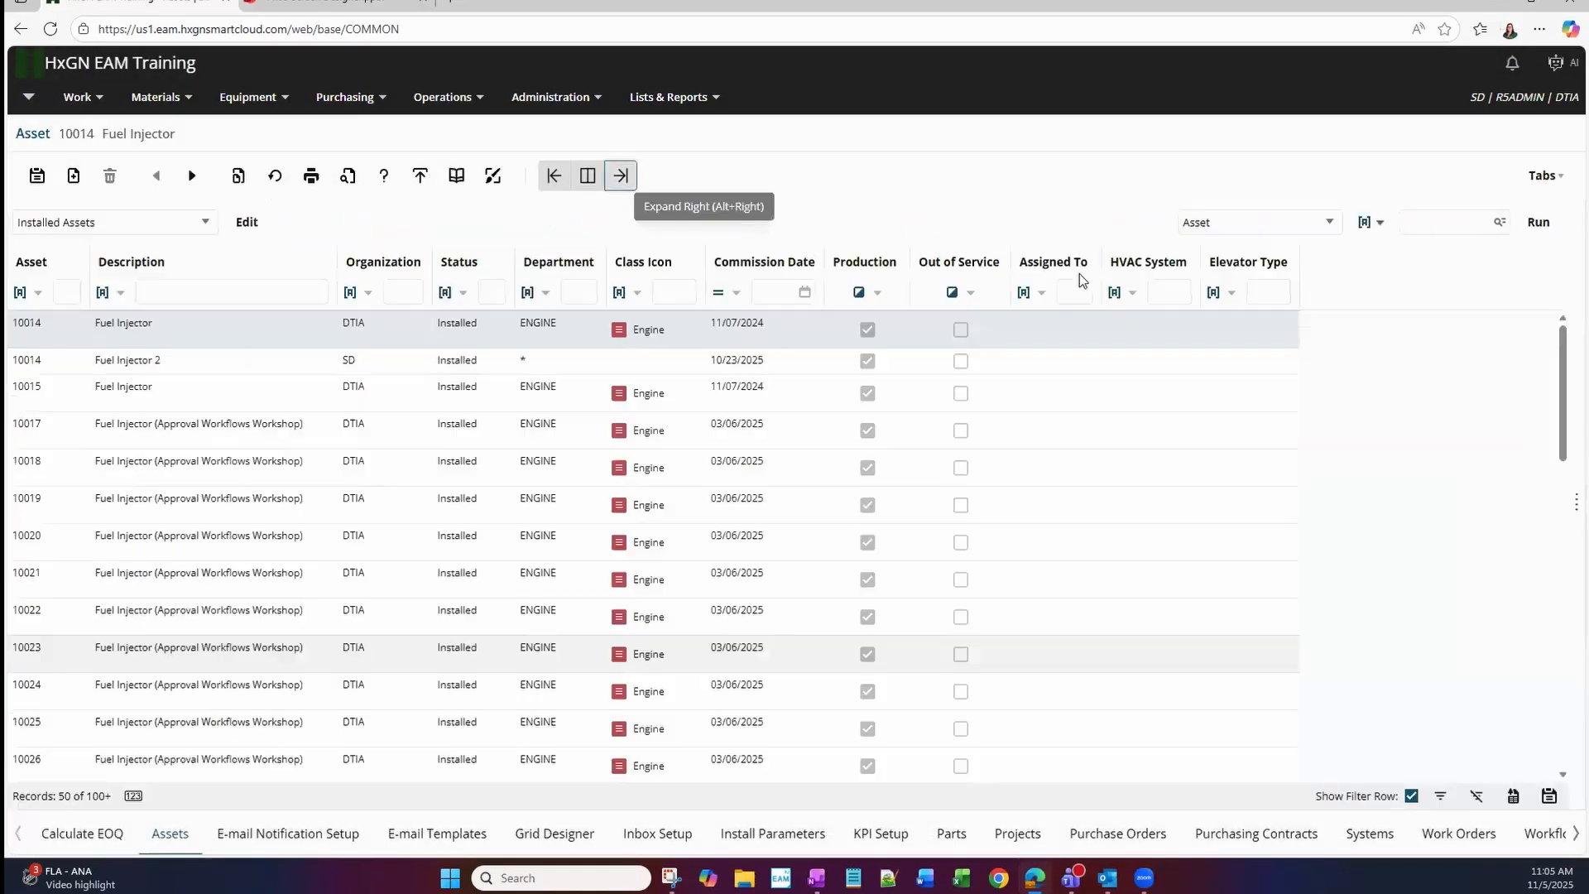
{"action": "left_click", "coordinate": [1305, 221]}
{"action": "type", "text": "with"}
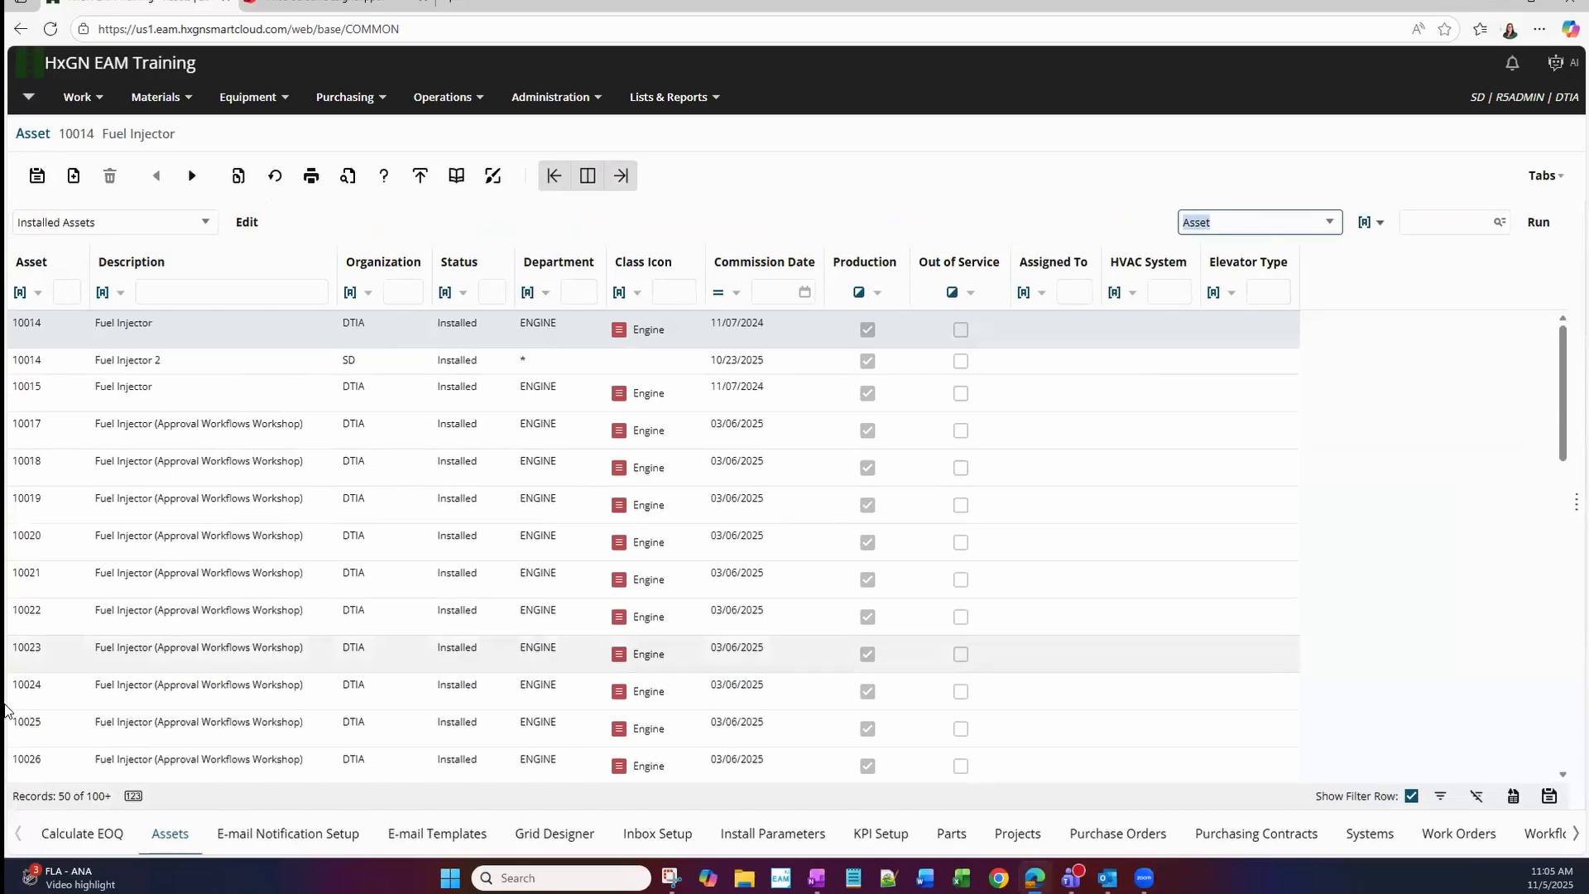
{"action": "type", "text": "o"}
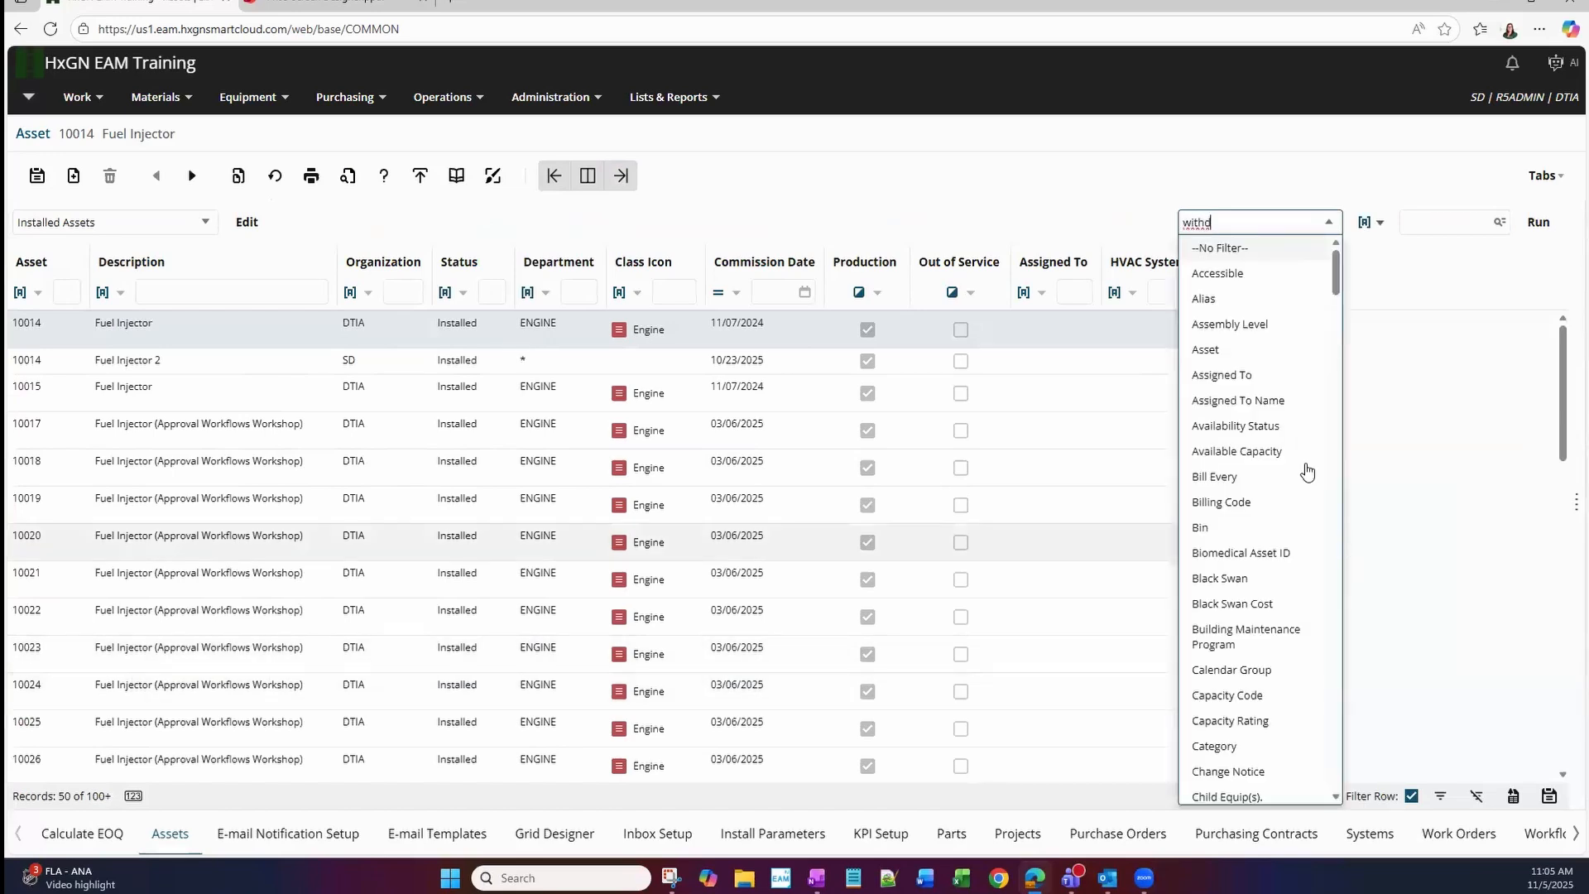
{"action": "left_click", "coordinate": [1476, 679]}
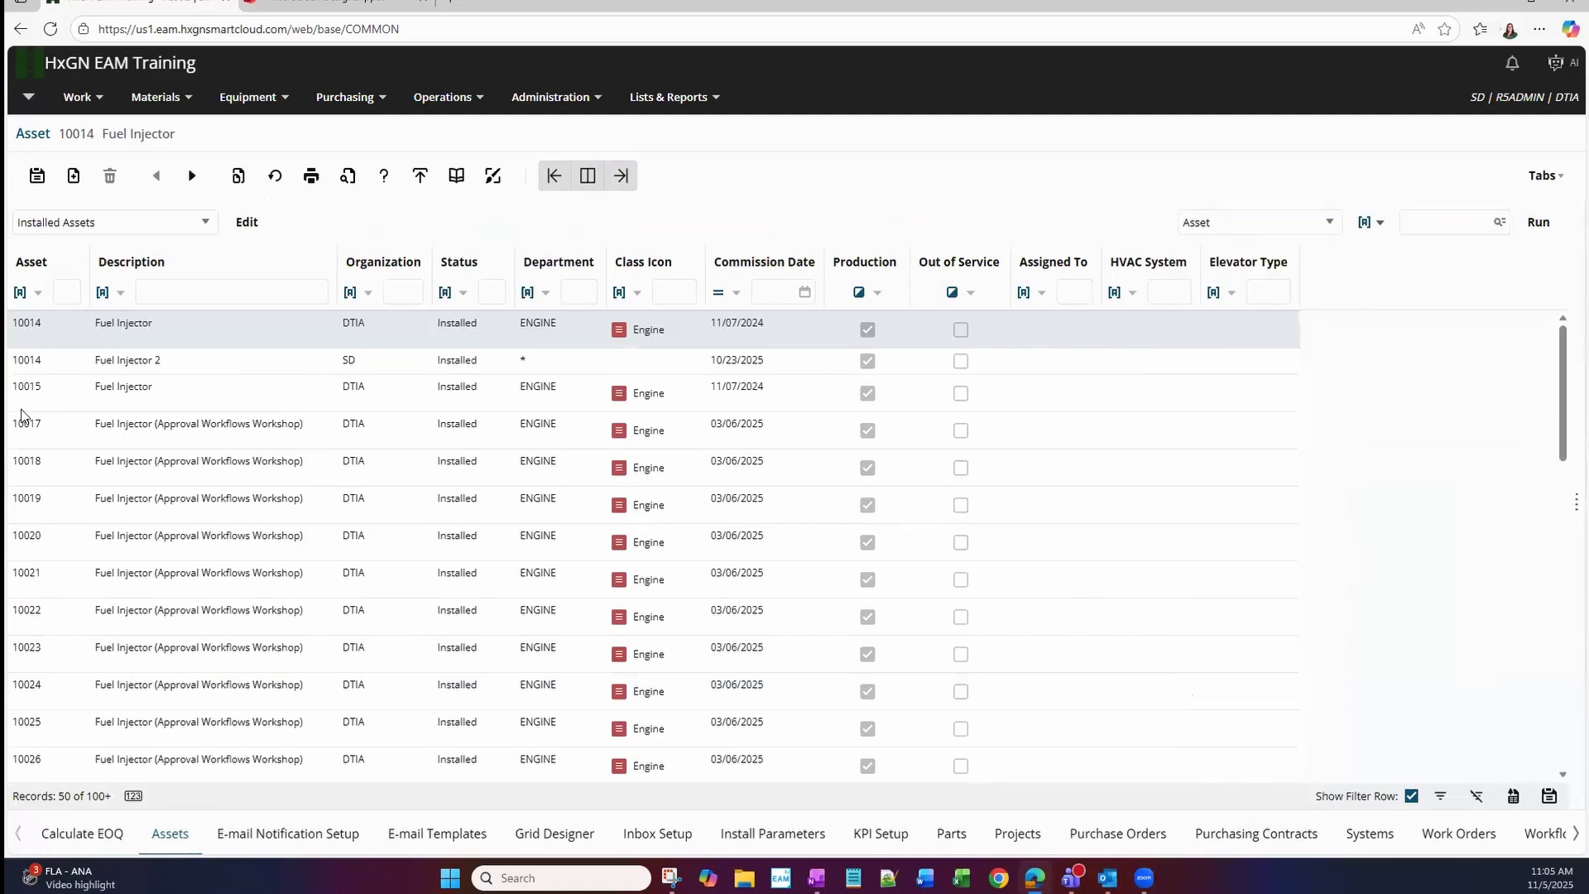
Examine the available and visible fields in the Installed Assets Dataspy layout, looking for Withdrawal Date, and close it without saving.
{"action": "left_click", "coordinate": [245, 225]}
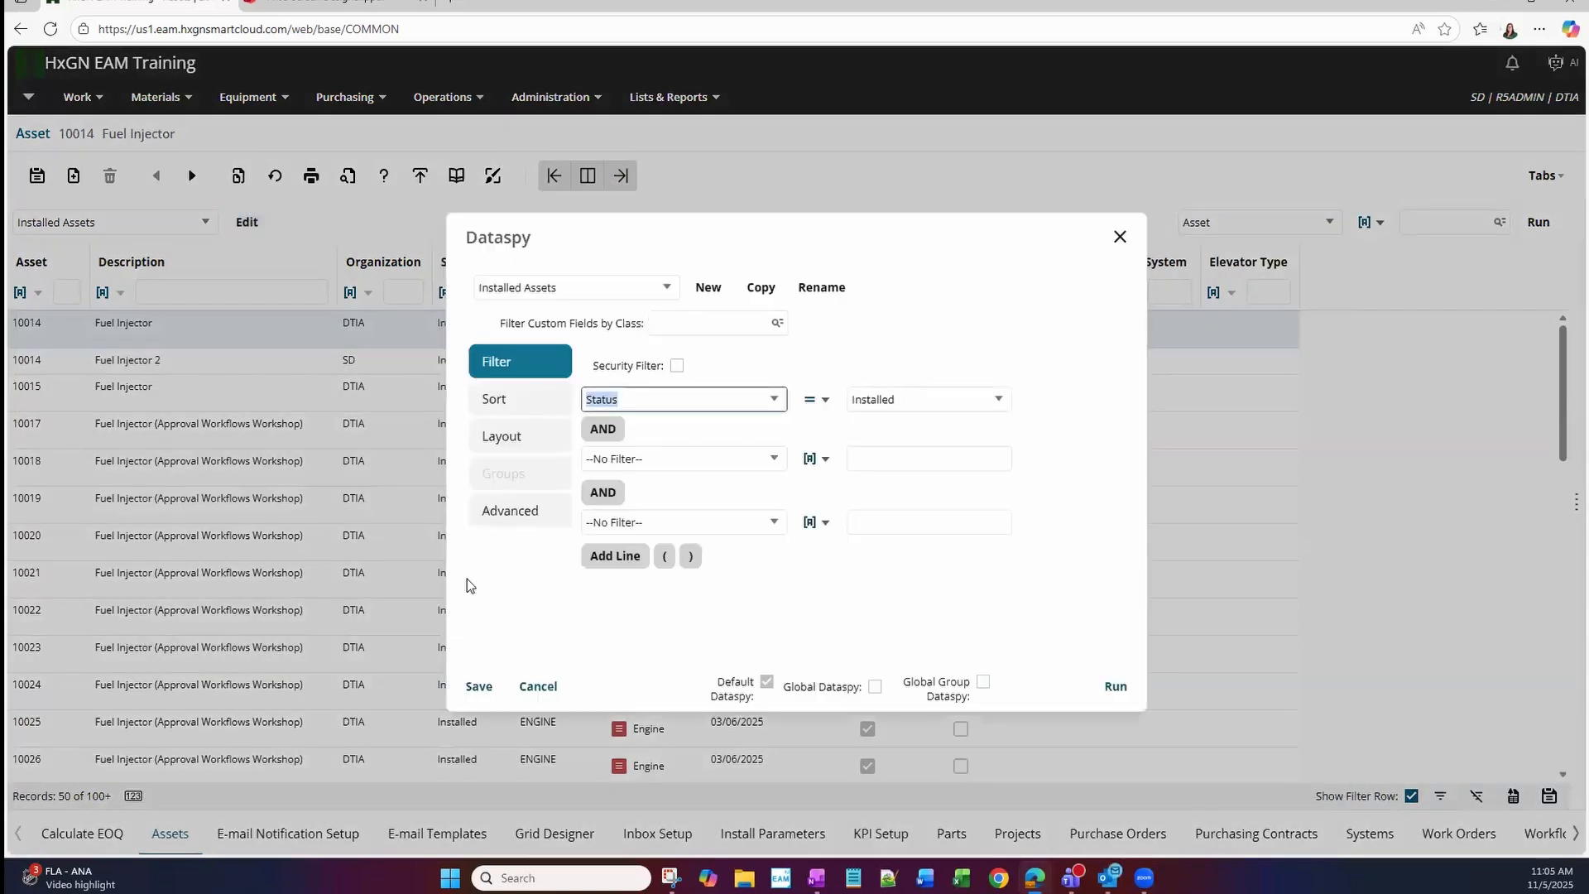
{"action": "left_click", "coordinate": [538, 686]}
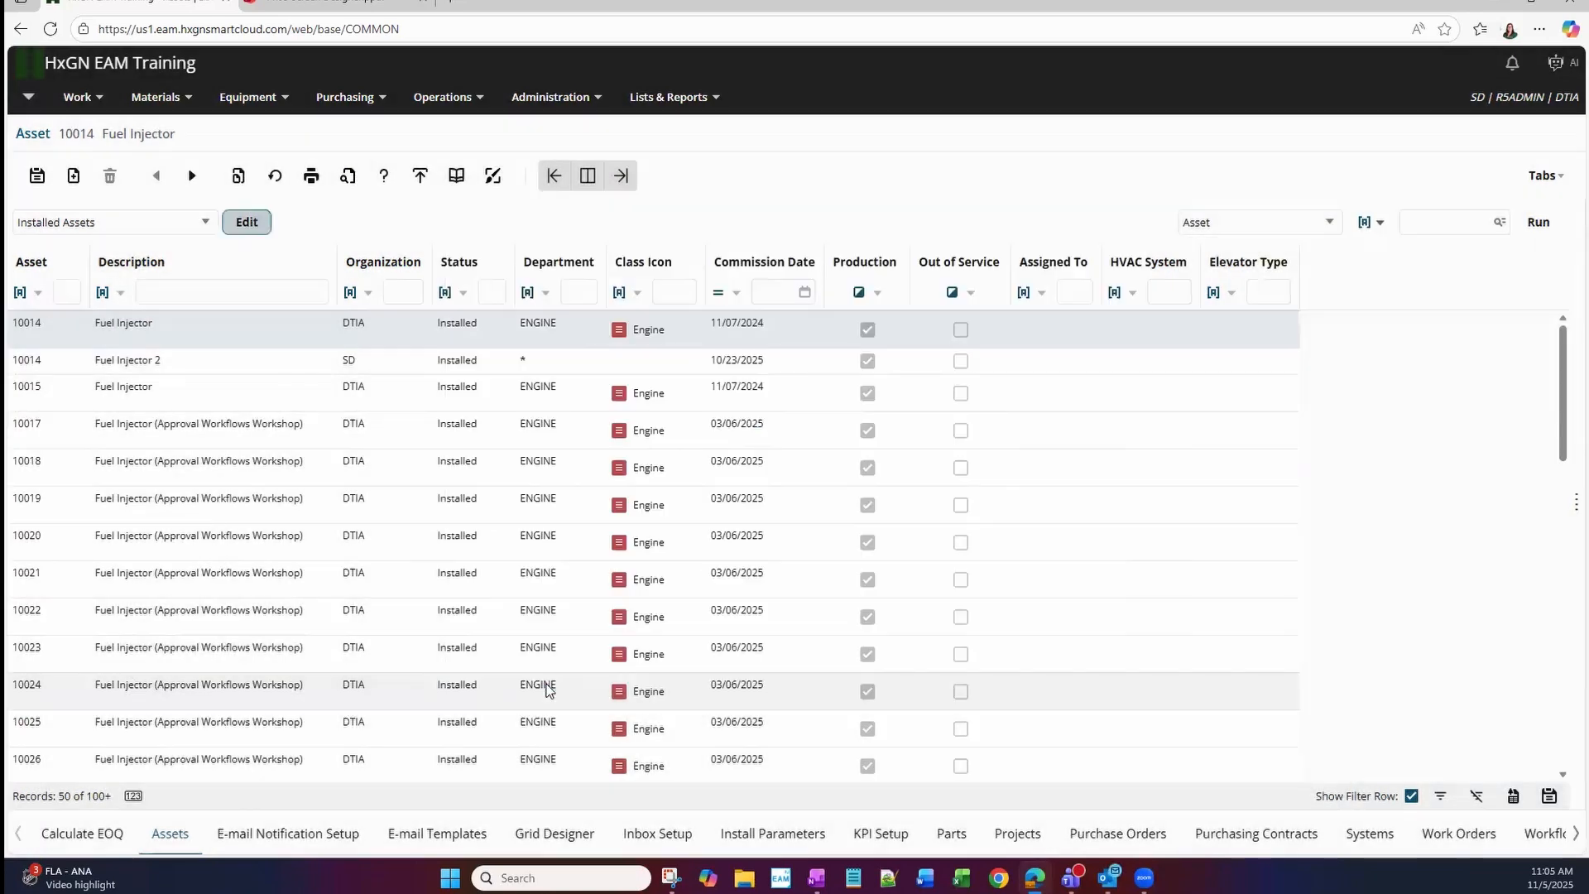
{"action": "left_click", "coordinate": [247, 224]}
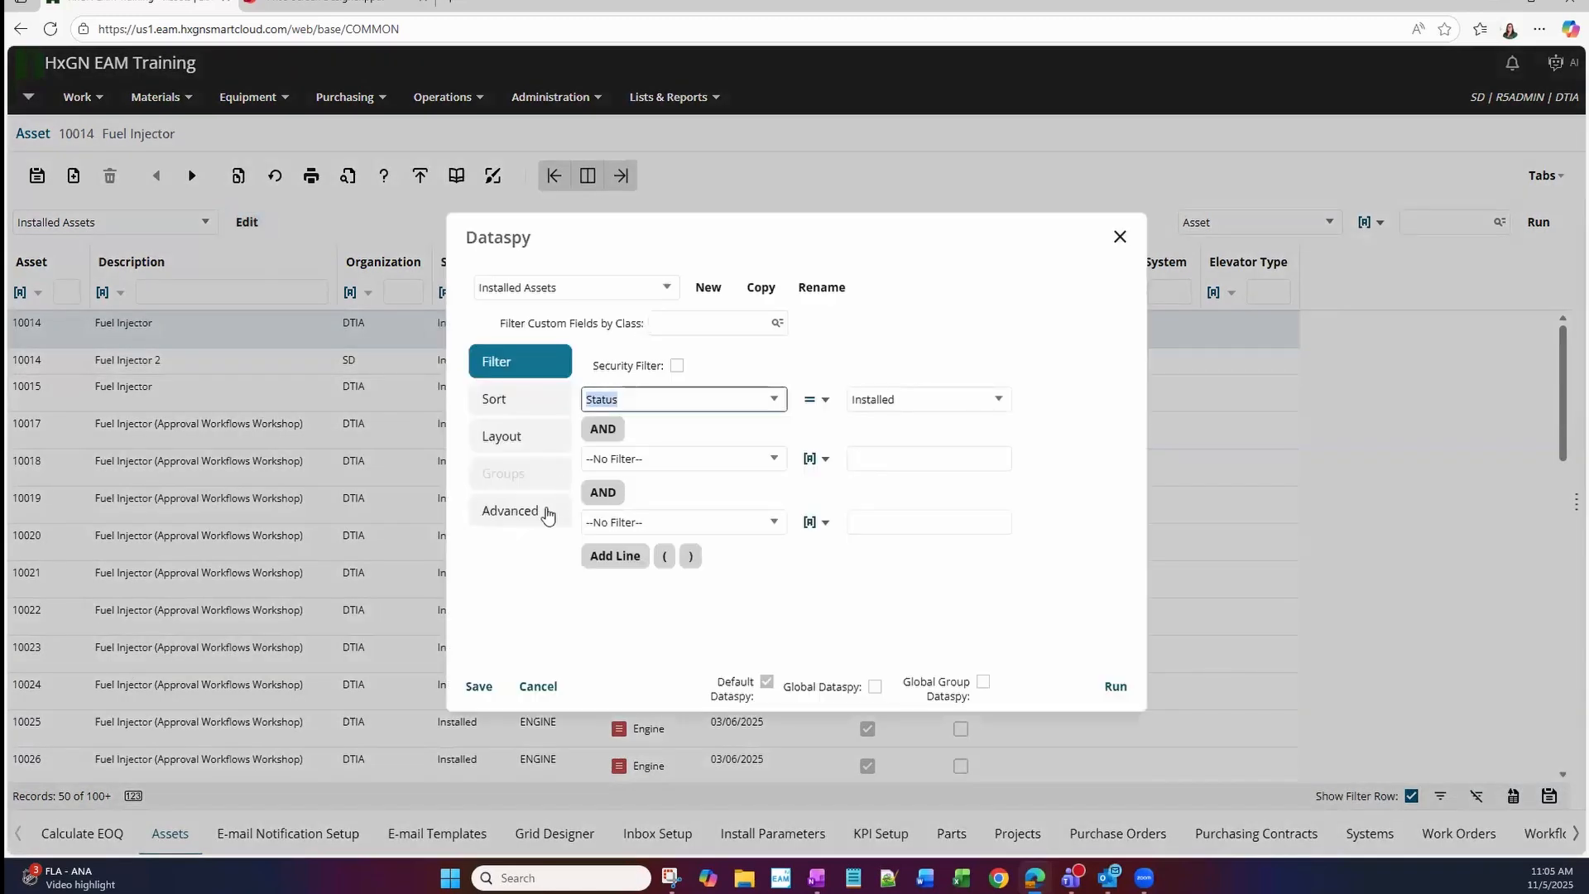
{"action": "left_click", "coordinate": [530, 438]}
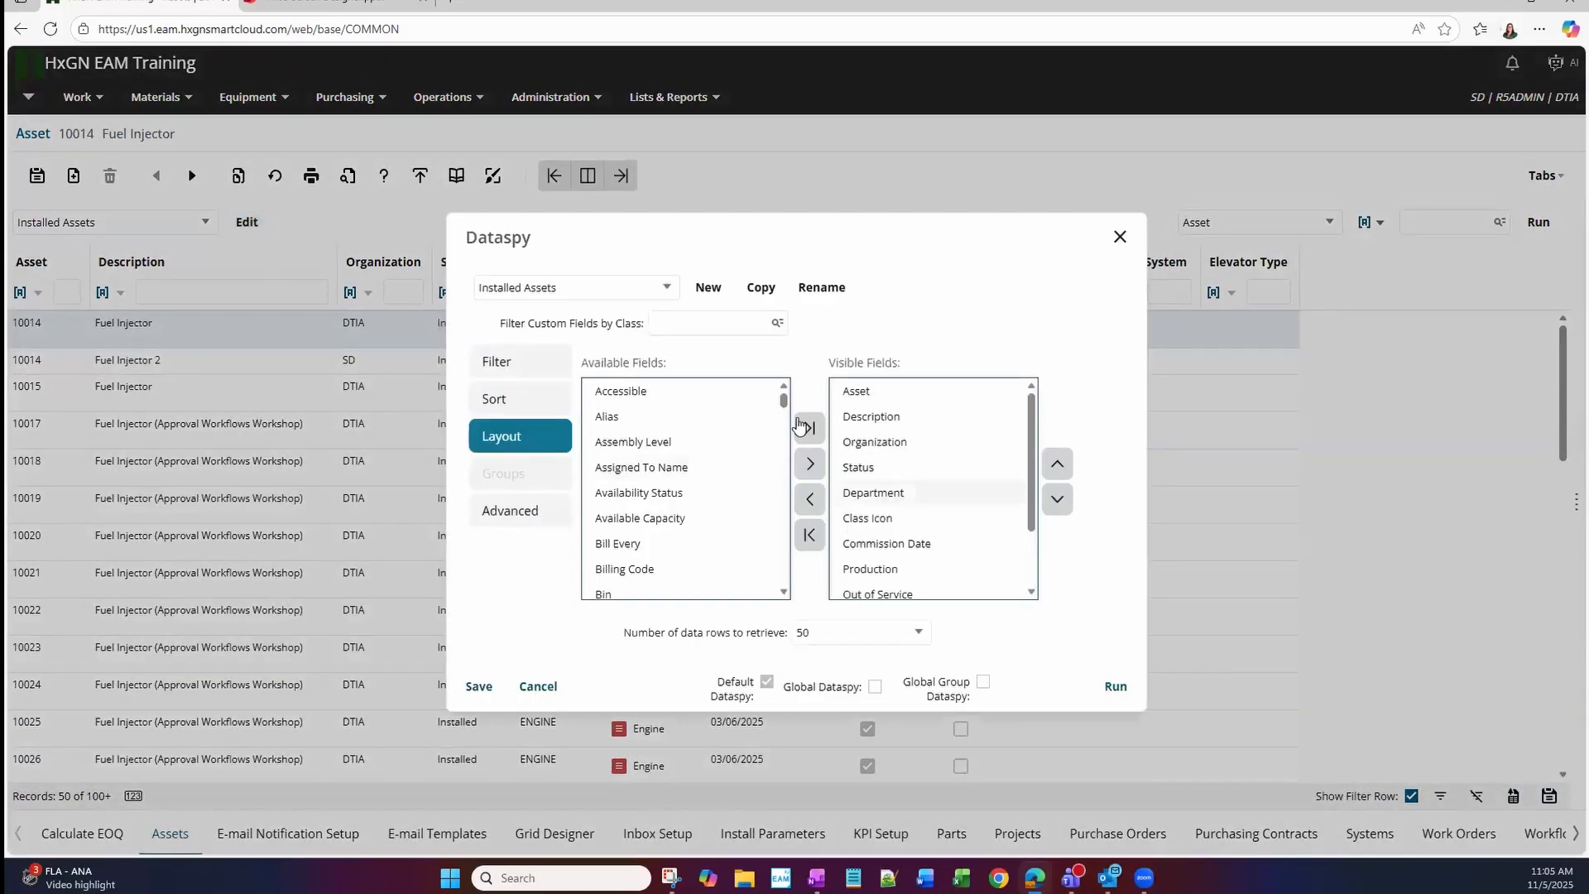
{"action": "left_click_drag", "start_coordinate": [783, 401], "coordinate": [753, 560]}
{"action": "scroll", "coordinate": [751, 566], "scroll_direction": "up", "scroll_amount": 2}
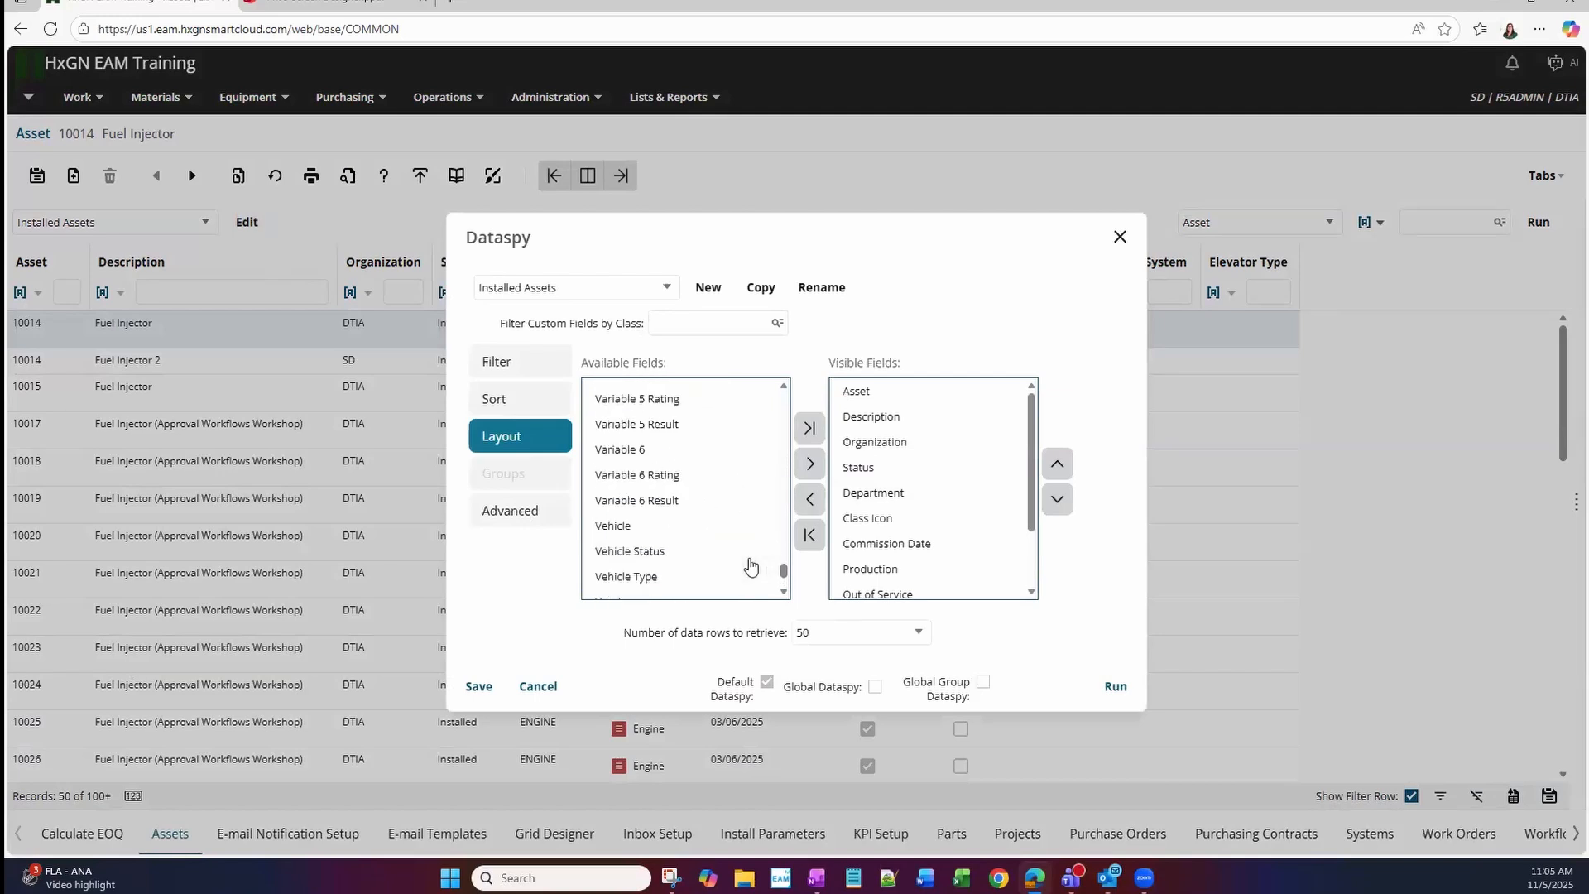
{"action": "scroll", "coordinate": [751, 567], "scroll_direction": "up", "scroll_amount": 5}
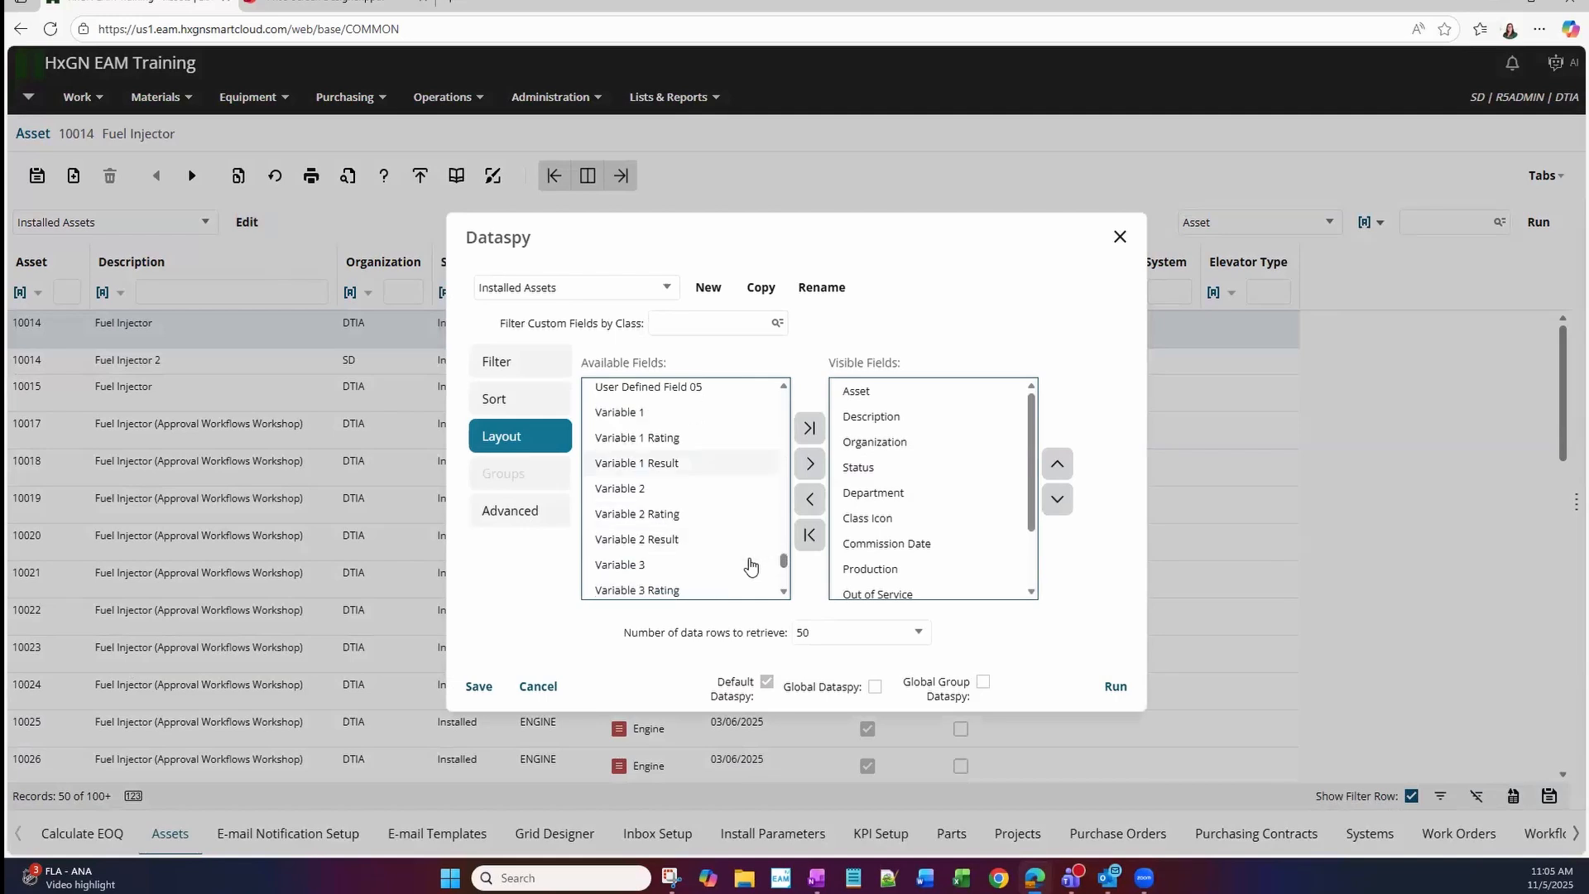
{"action": "scroll", "coordinate": [751, 566], "scroll_direction": "down", "scroll_amount": 6}
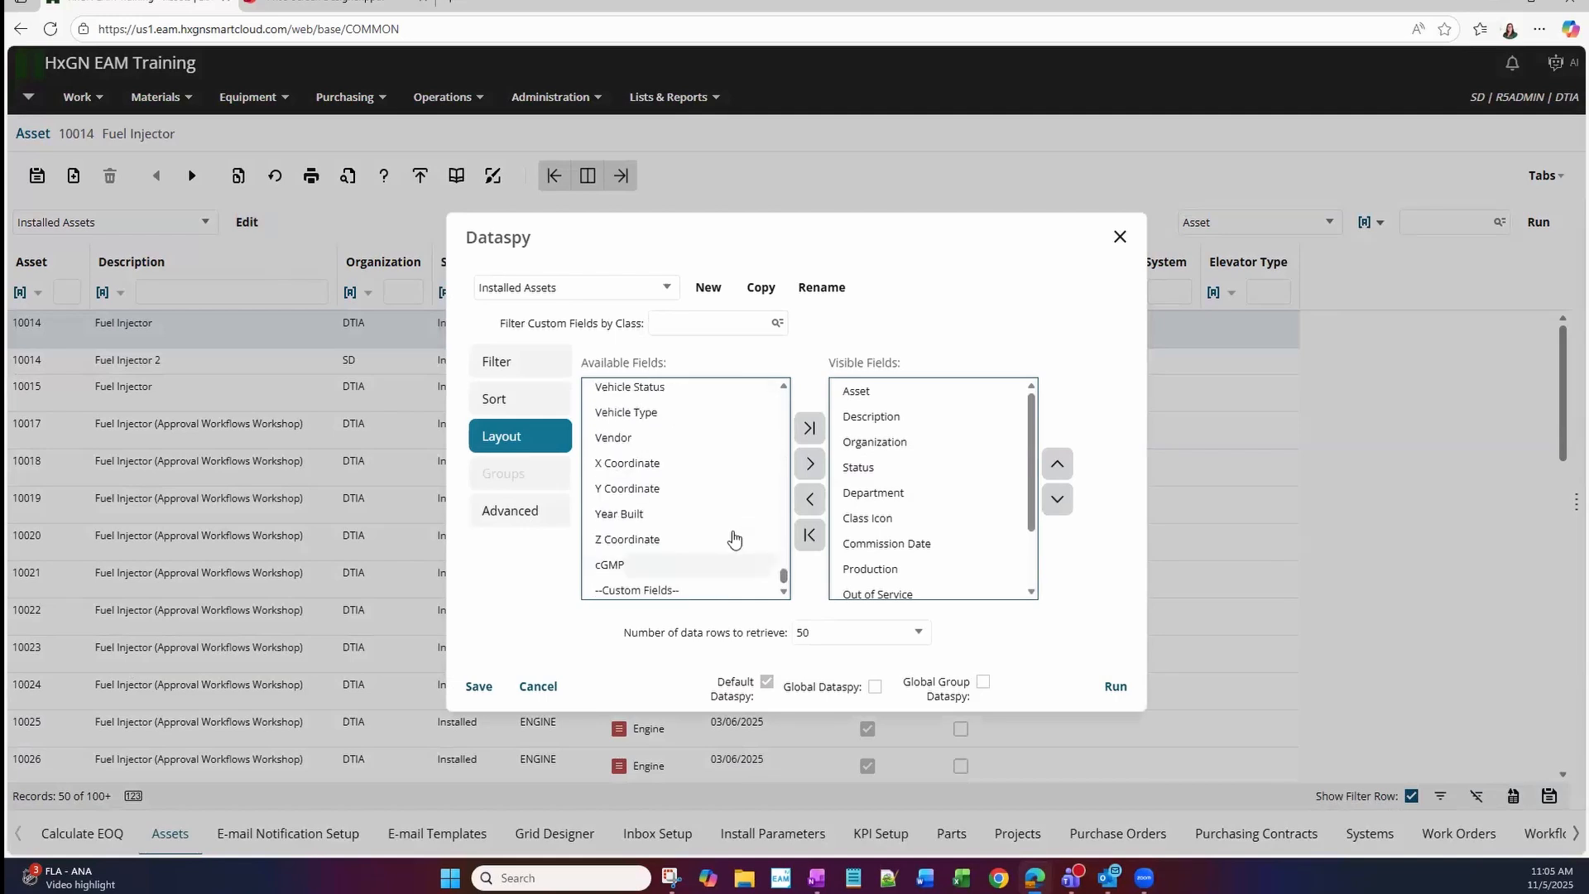
{"action": "scroll", "coordinate": [734, 538], "scroll_direction": "down", "scroll_amount": 1}
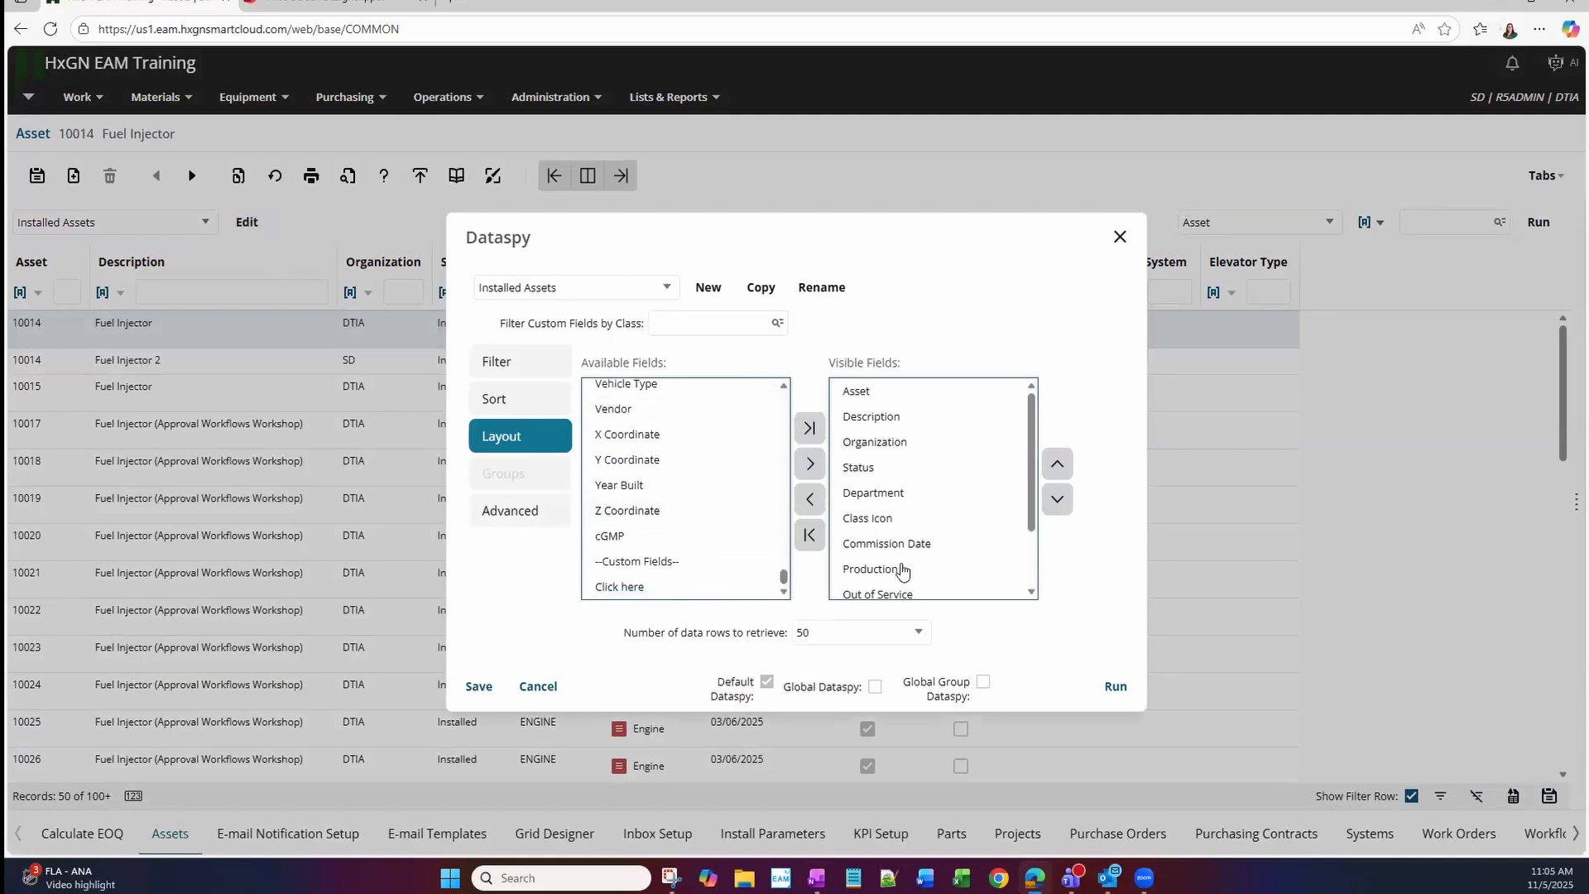
{"action": "scroll", "coordinate": [929, 532], "scroll_direction": "down", "scroll_amount": 3}
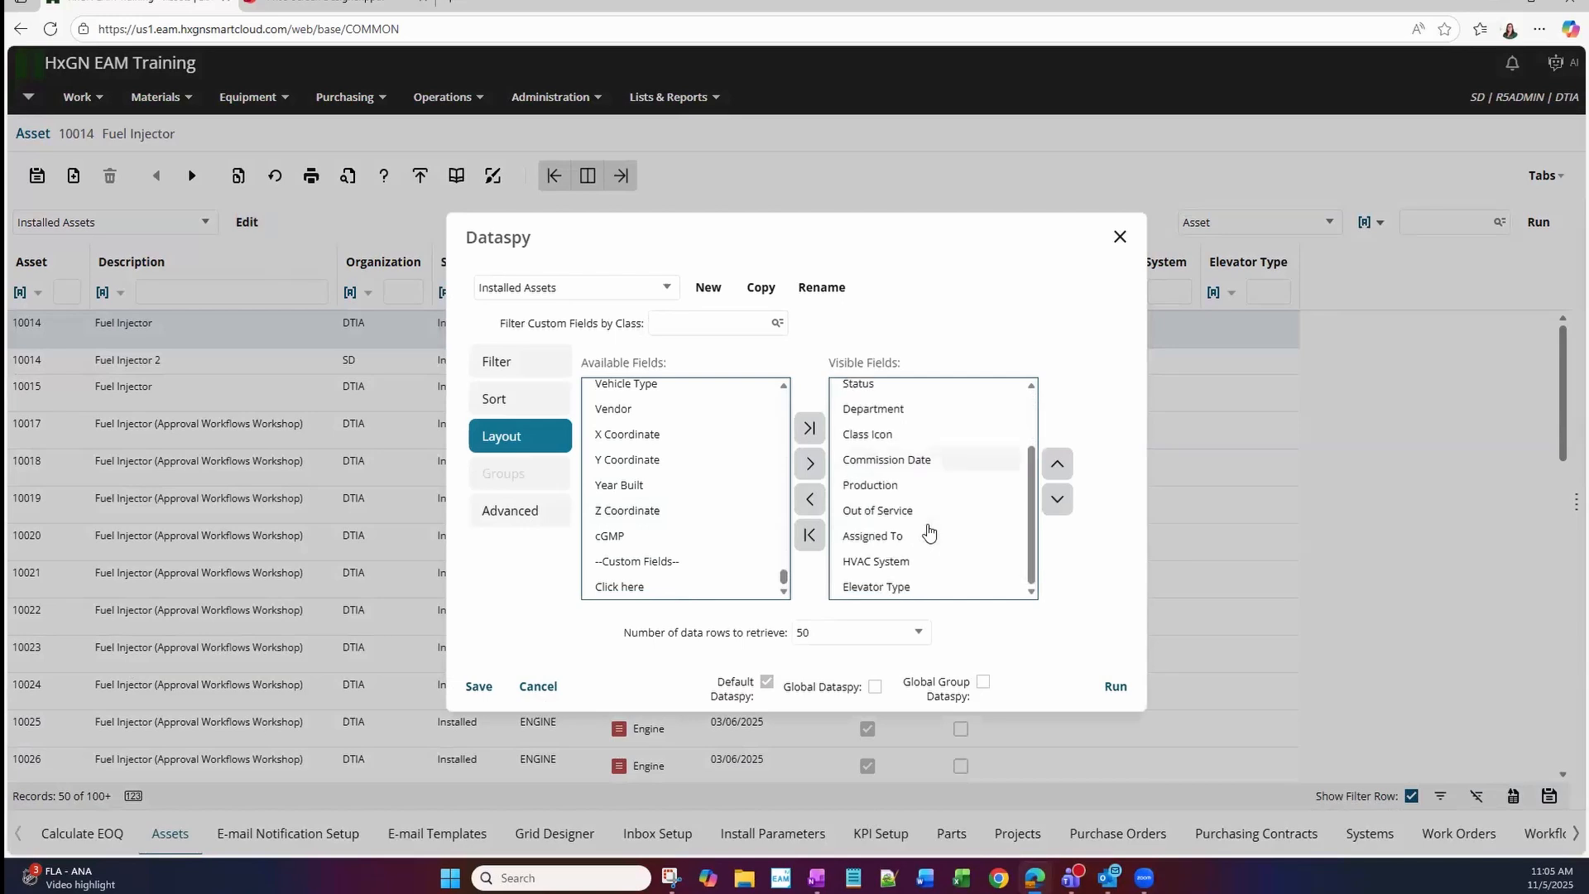
{"action": "left_click", "coordinate": [548, 689]}
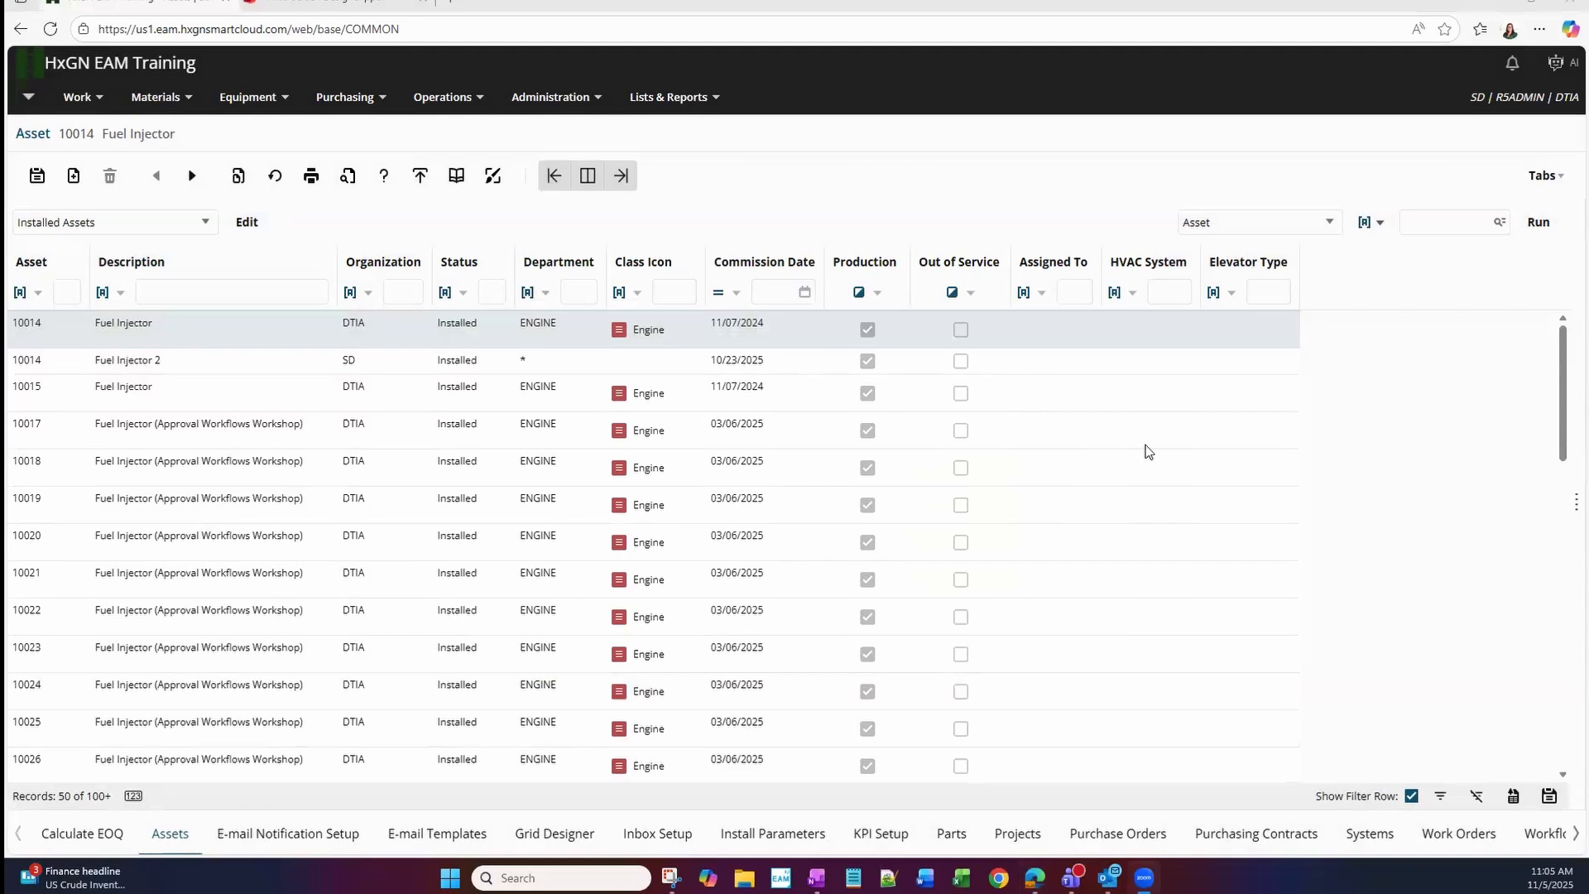
View the PM schedules of Fuel Injector asset 10014 and list the filter fields offered for them.
{"action": "left_click", "coordinate": [972, 341]}
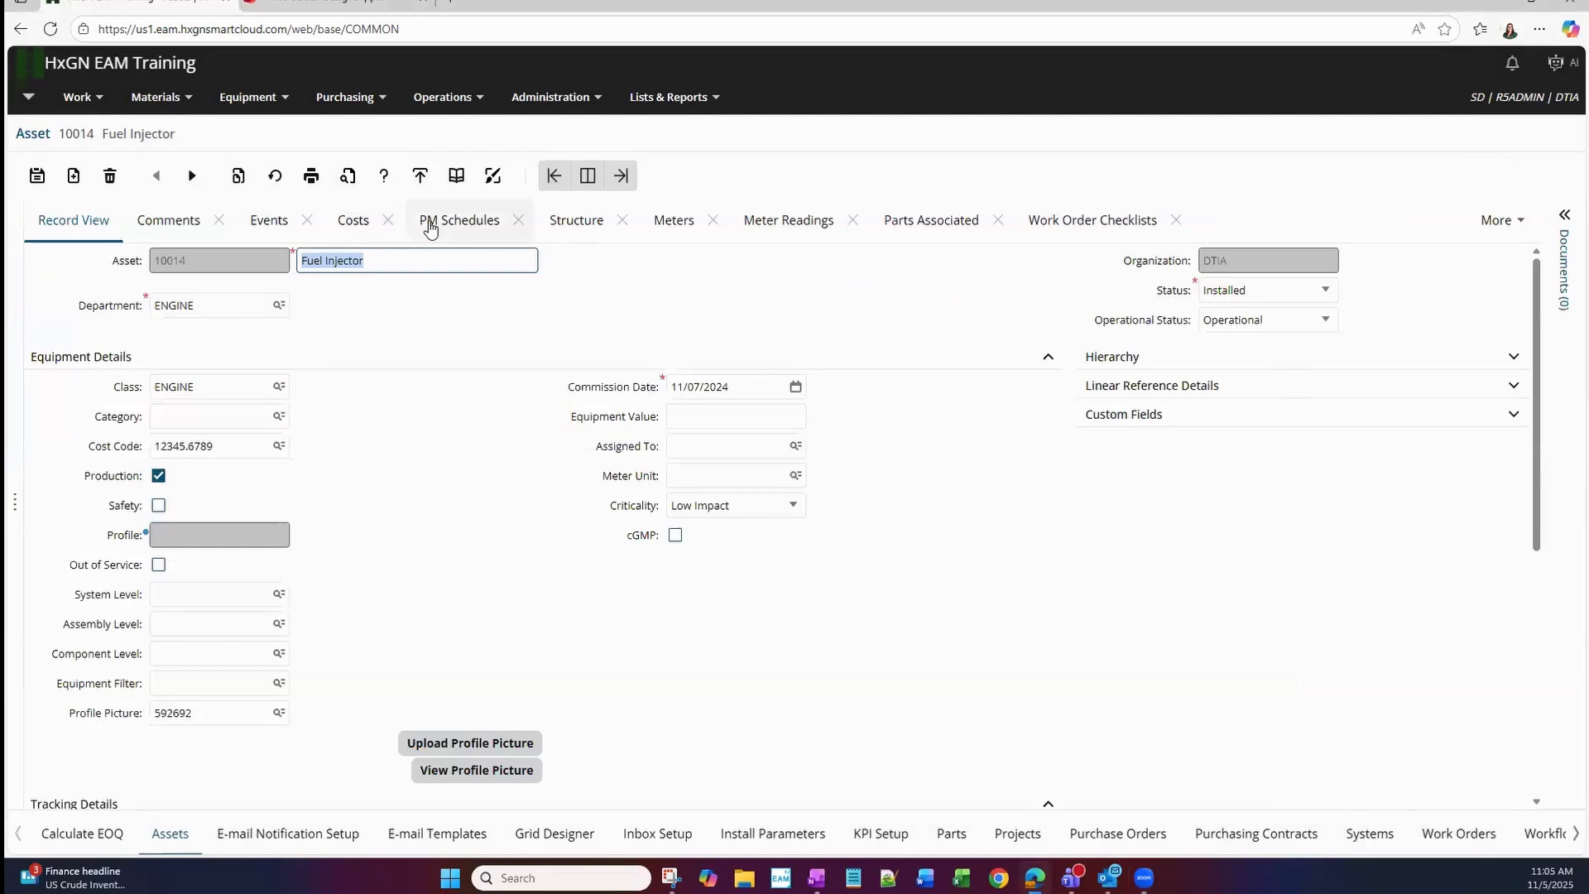
{"action": "left_click", "coordinate": [477, 225]}
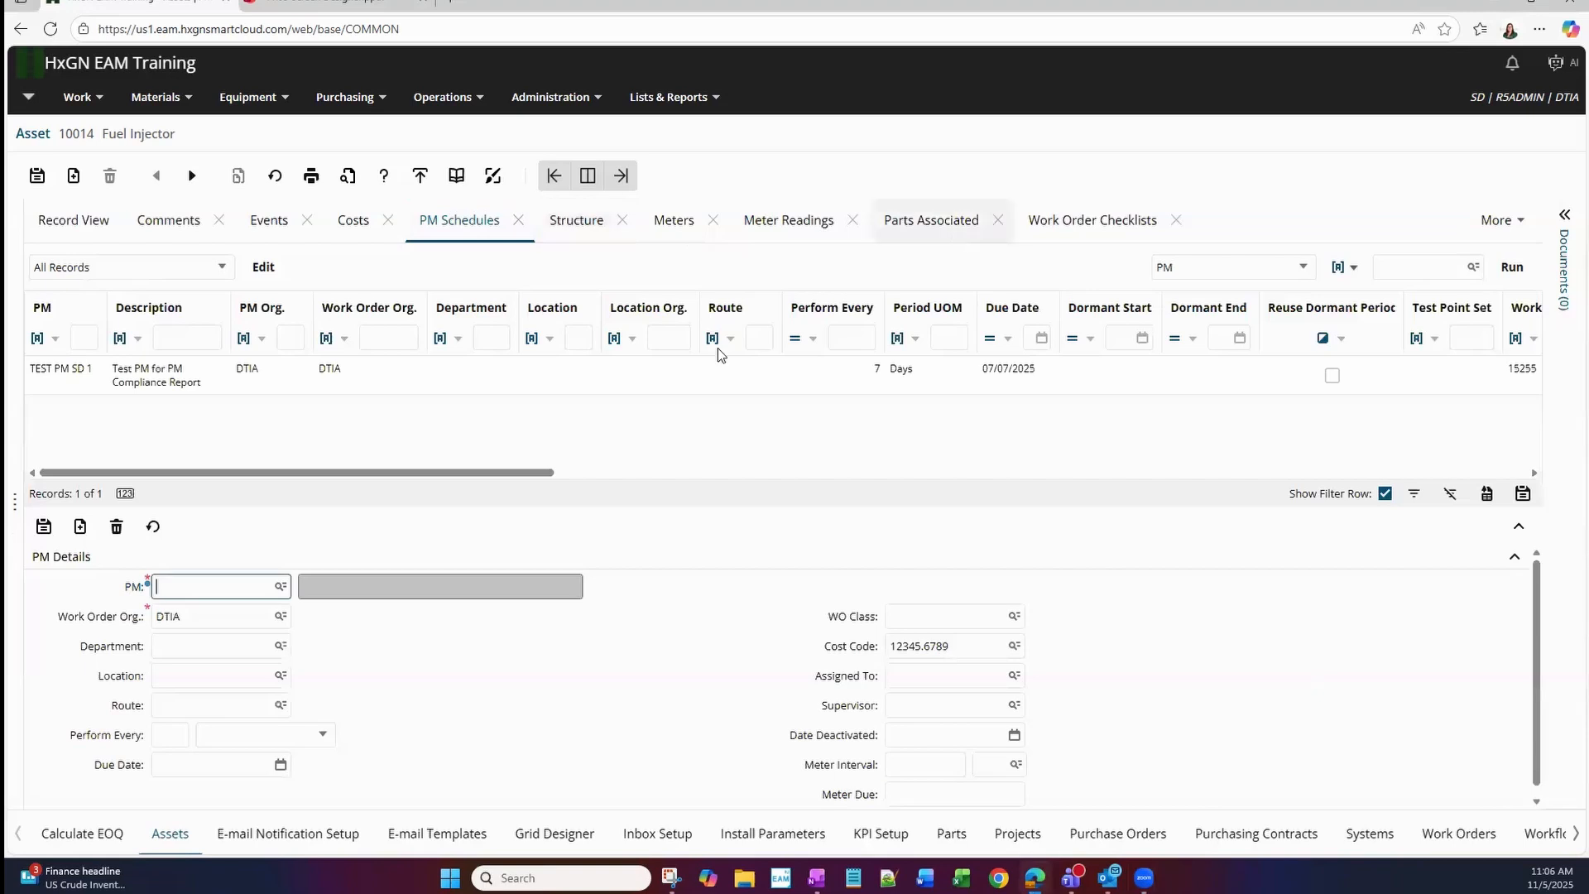
{"action": "scroll", "coordinate": [697, 722], "scroll_direction": "down", "scroll_amount": 1}
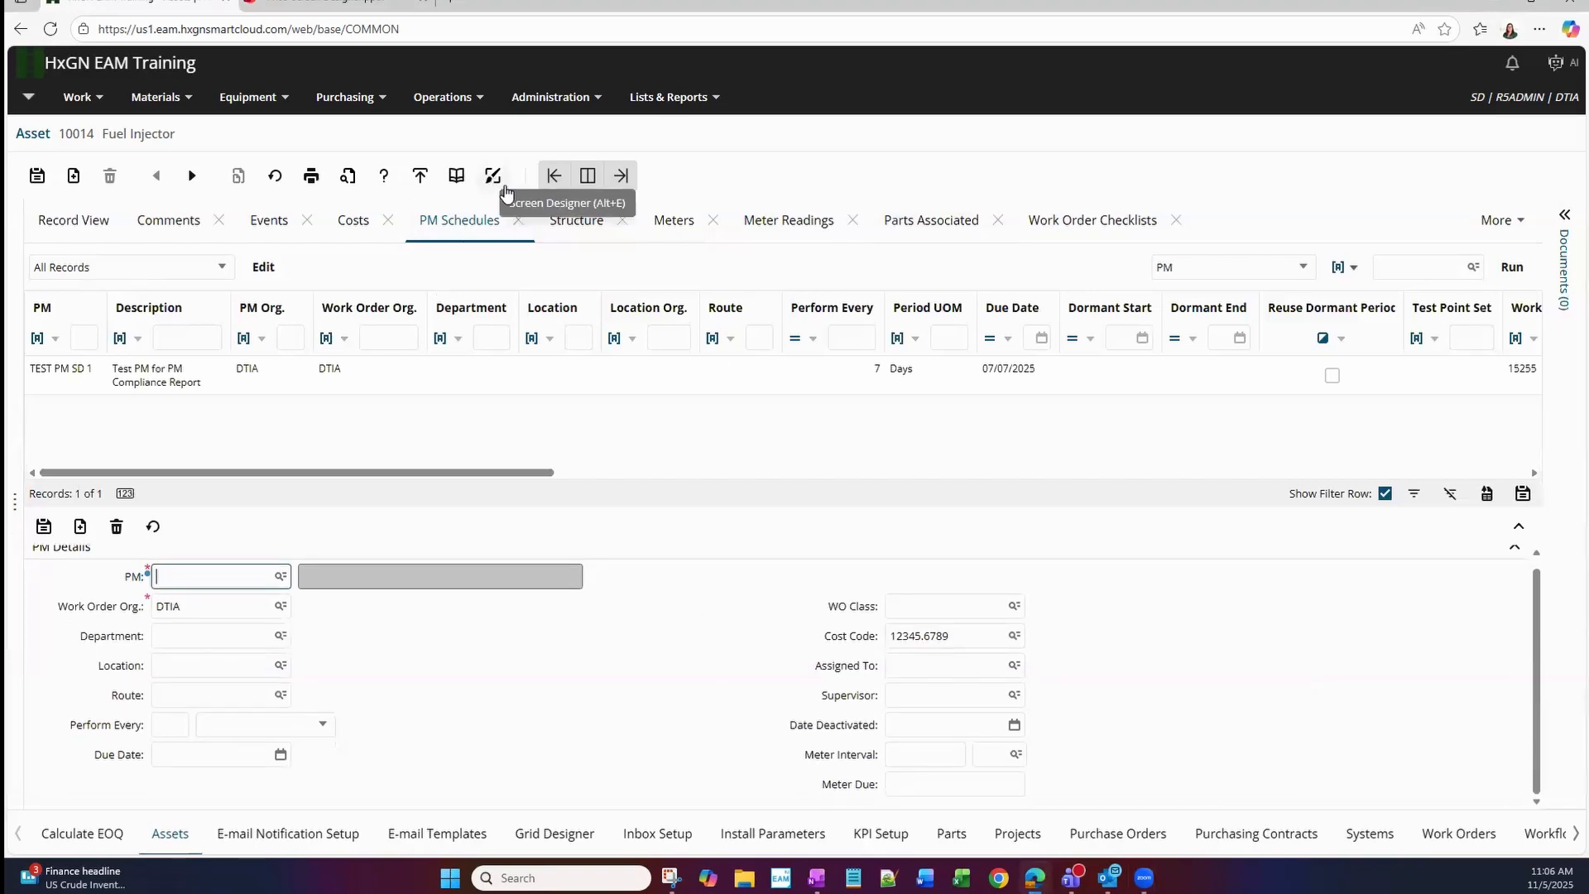
{"action": "left_click", "coordinate": [1302, 267]}
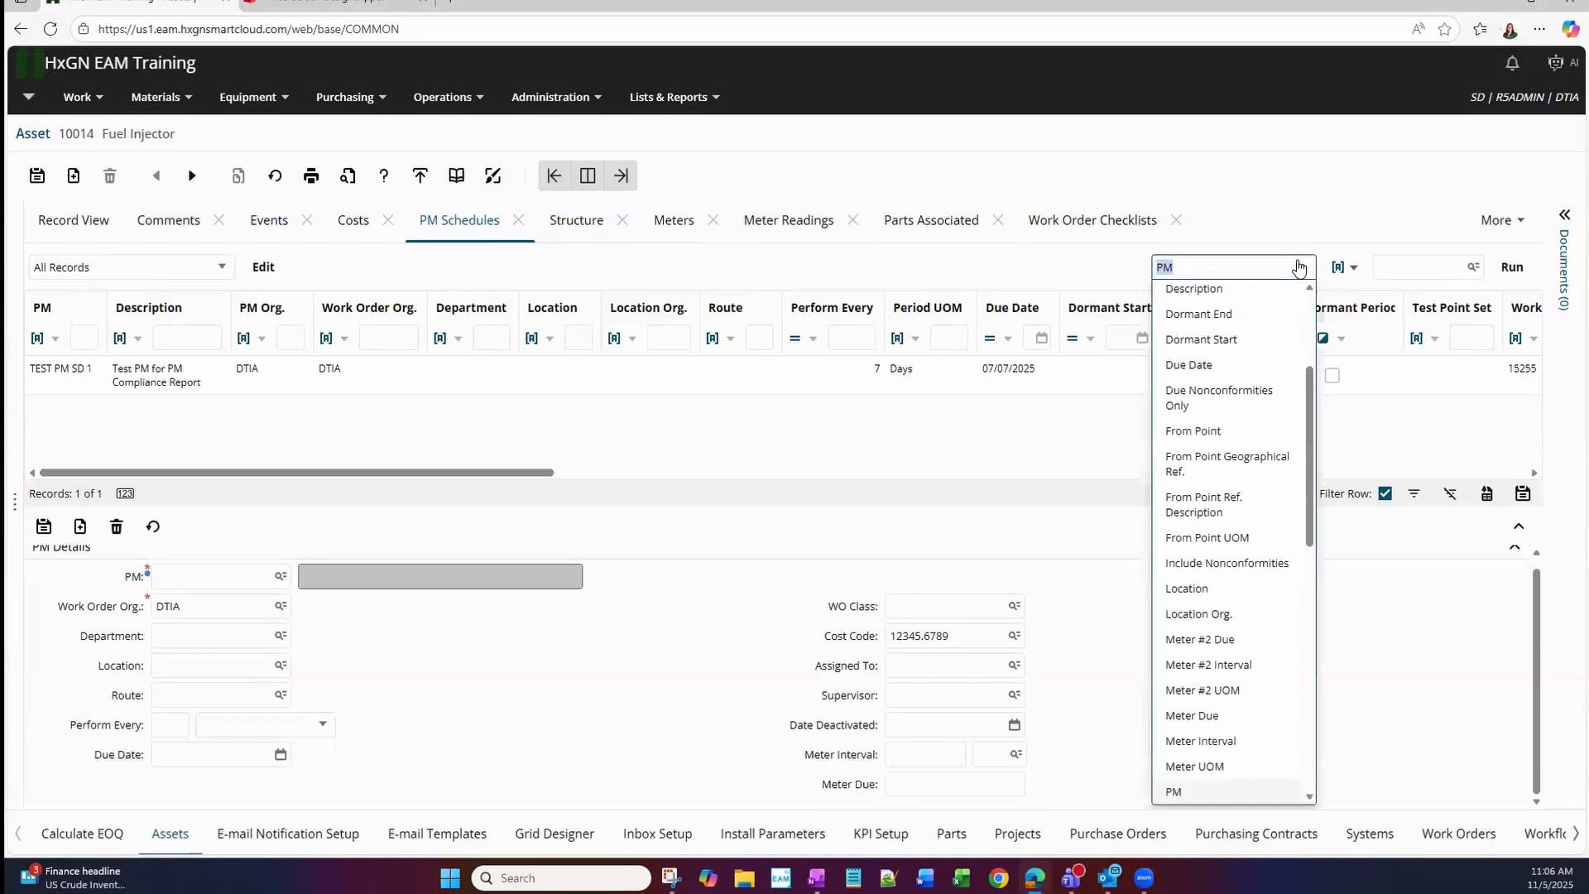
Open the PM Schedules layout in Screen Designer for group R5ADMIN, examine the PM Details fields including Meter #2 Interval, and exit.
{"action": "left_click", "coordinate": [491, 178]}
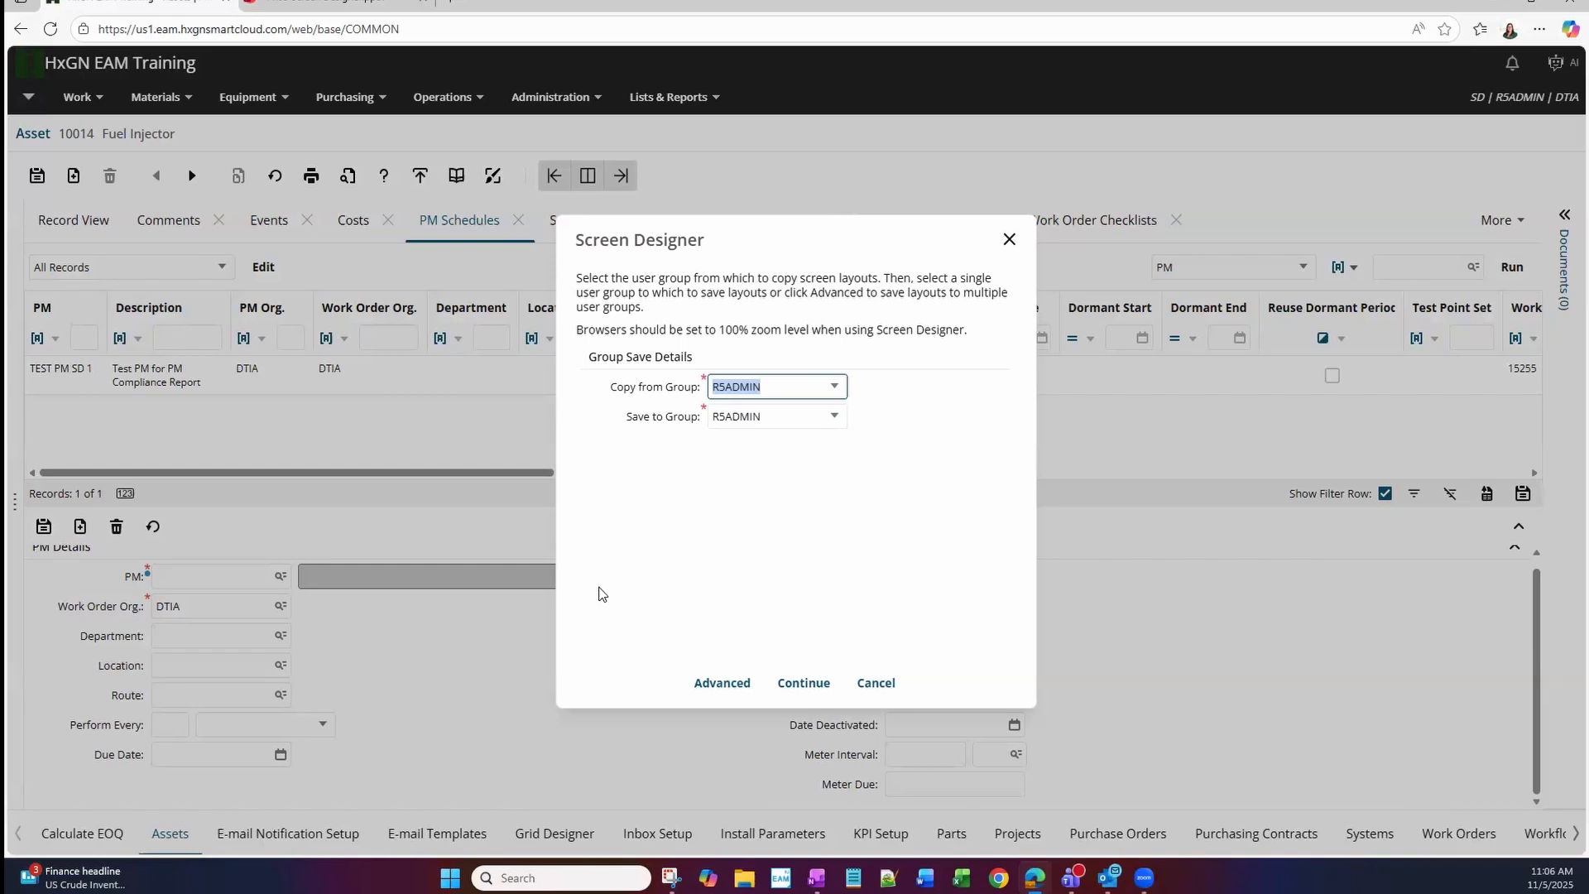
{"action": "left_click", "coordinate": [816, 683]}
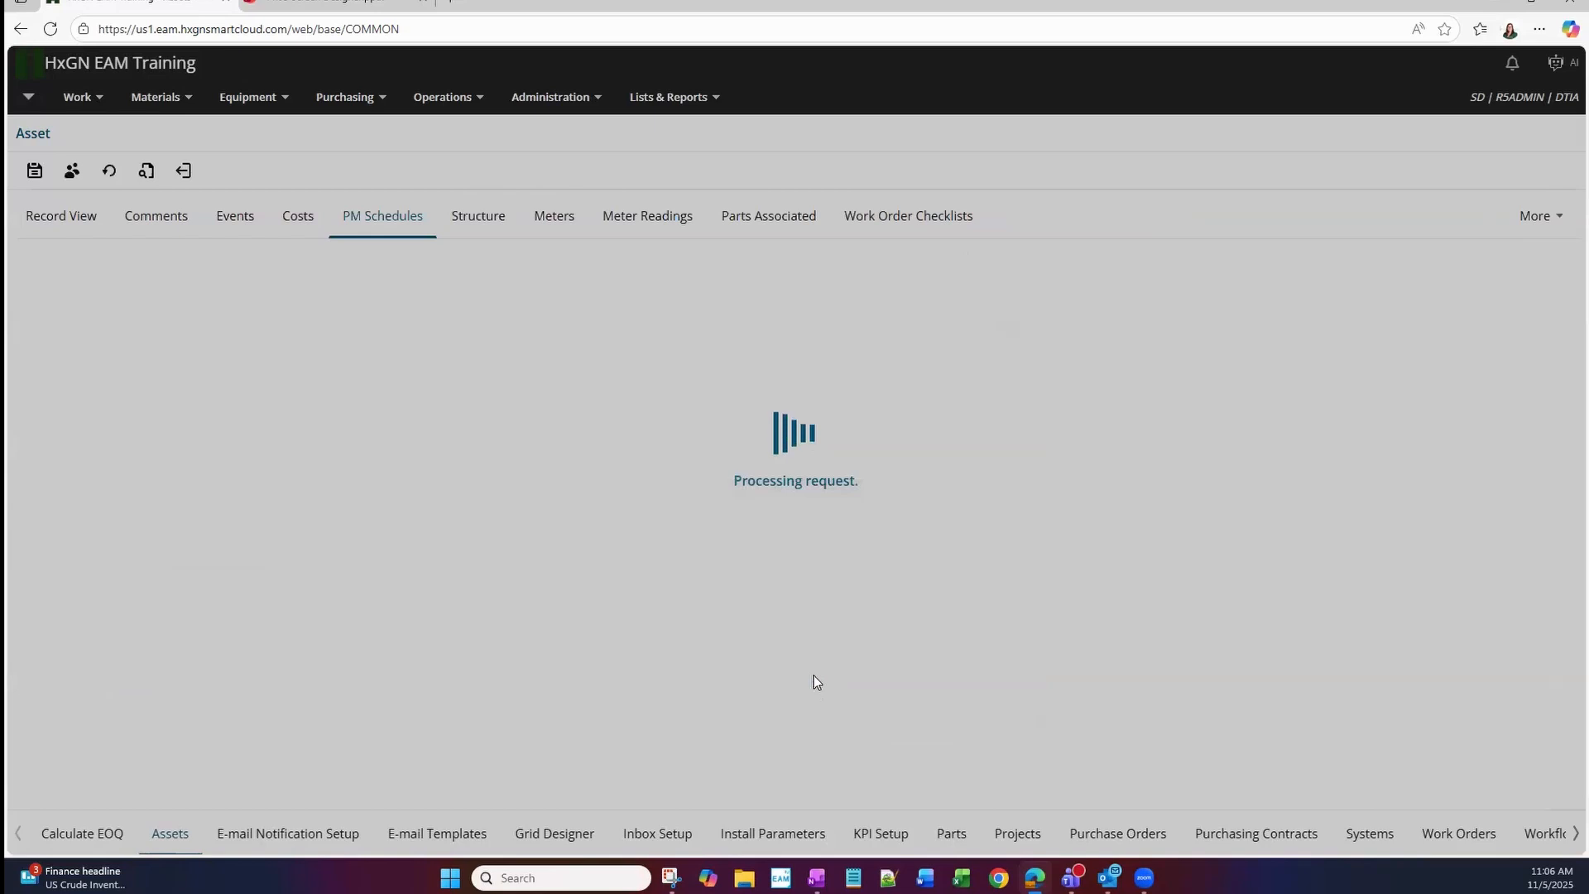
{"action": "scroll", "coordinate": [678, 654], "scroll_direction": "down", "scroll_amount": 1}
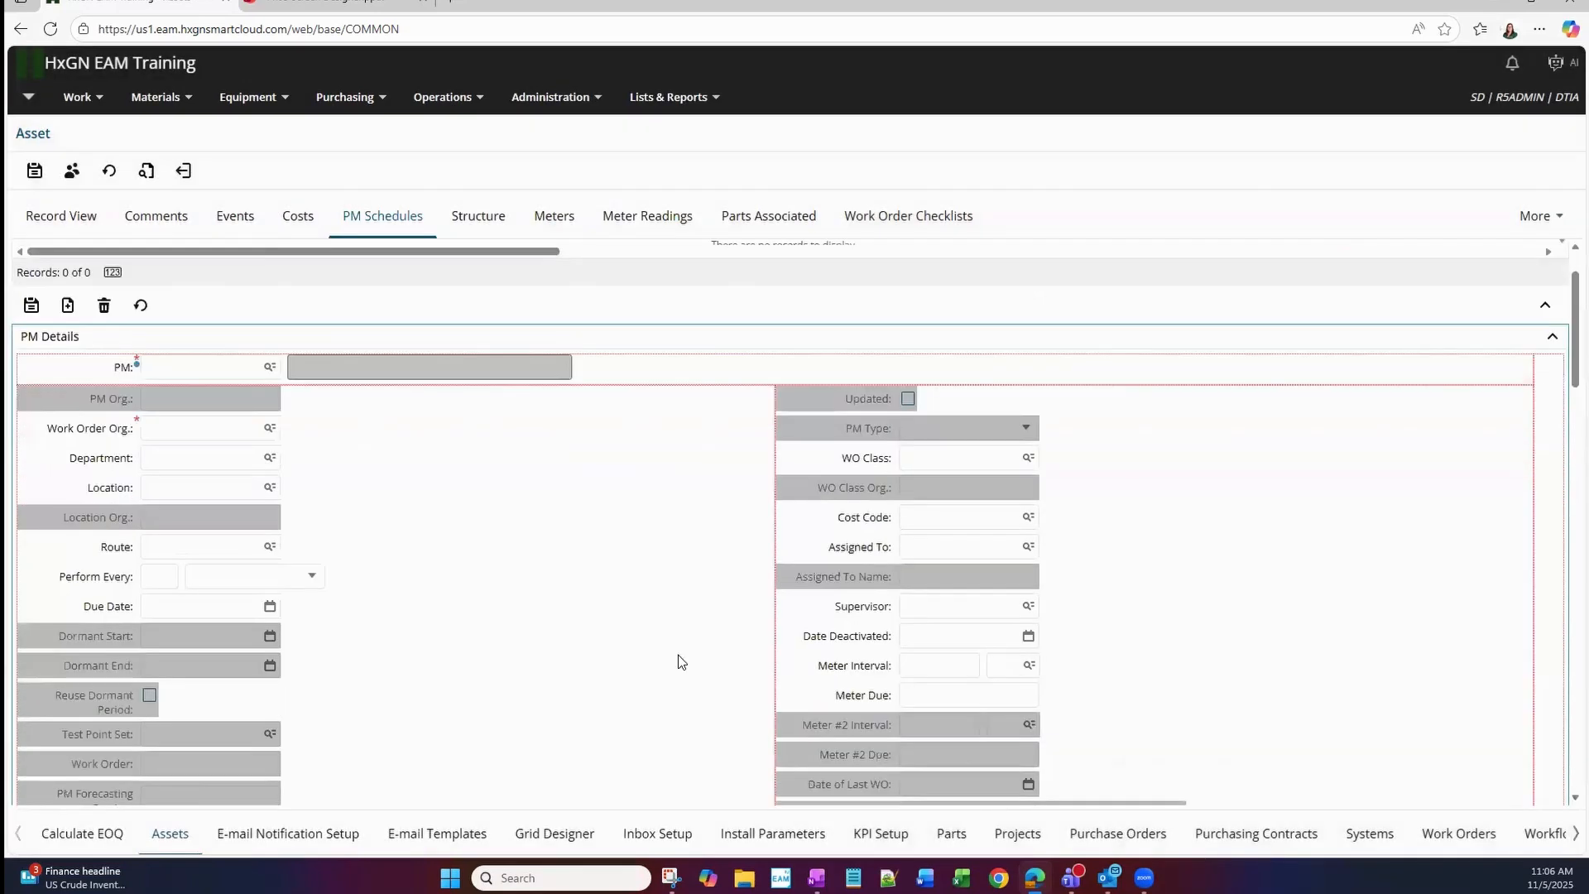
{"action": "left_click", "coordinate": [867, 733]}
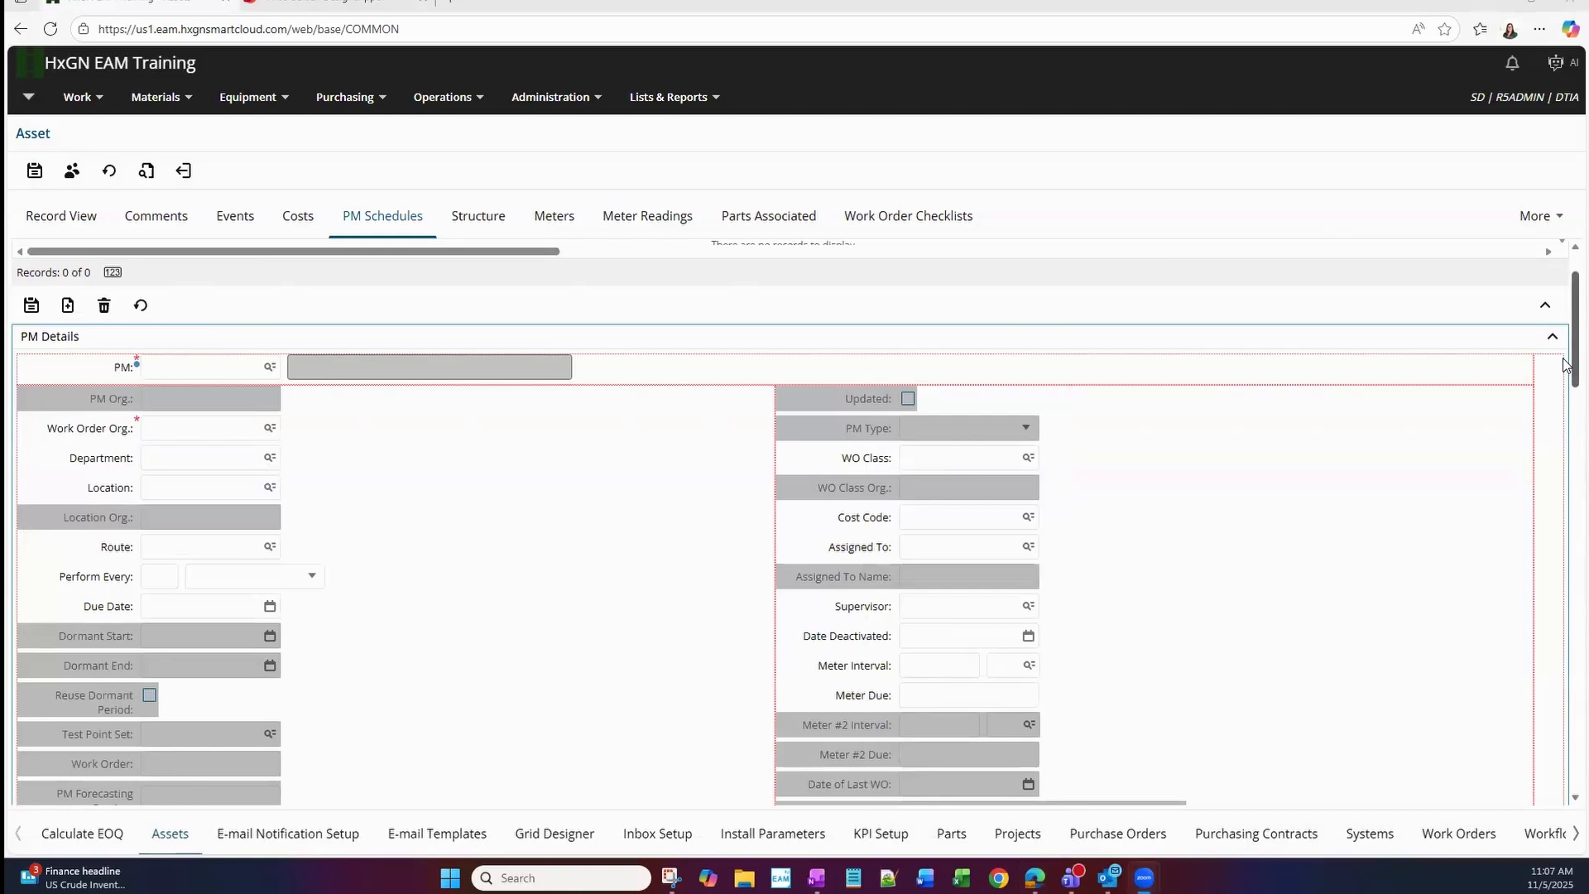
{"action": "left_click", "coordinate": [196, 176]}
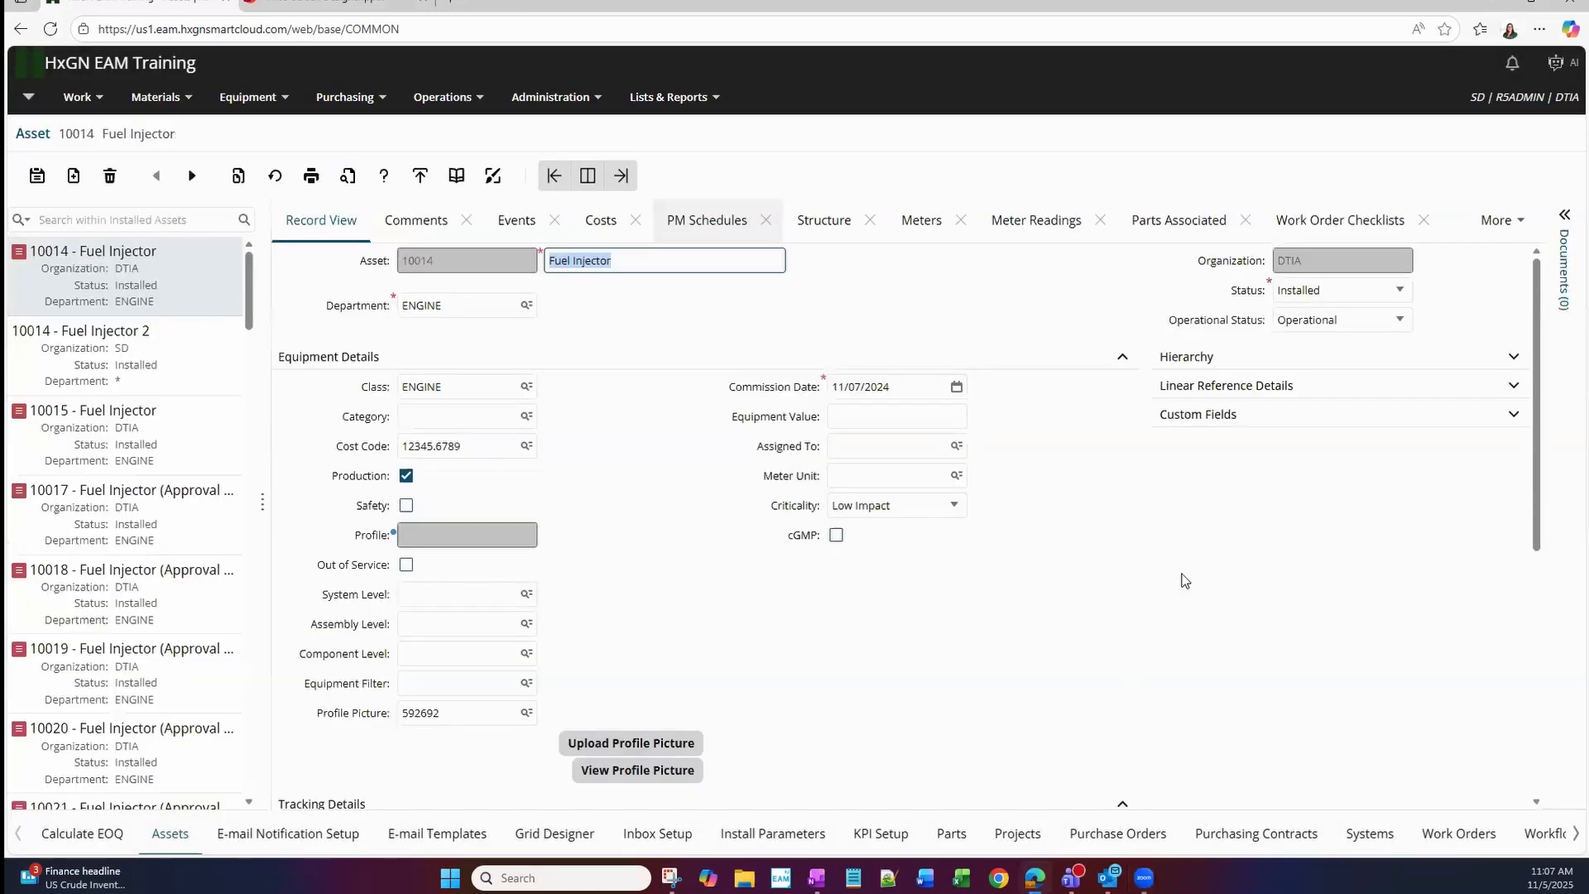
Return to asset 10014's PM schedules and review the available filter fields again, leaving the filter on PM.
{"action": "left_click", "coordinate": [696, 222]}
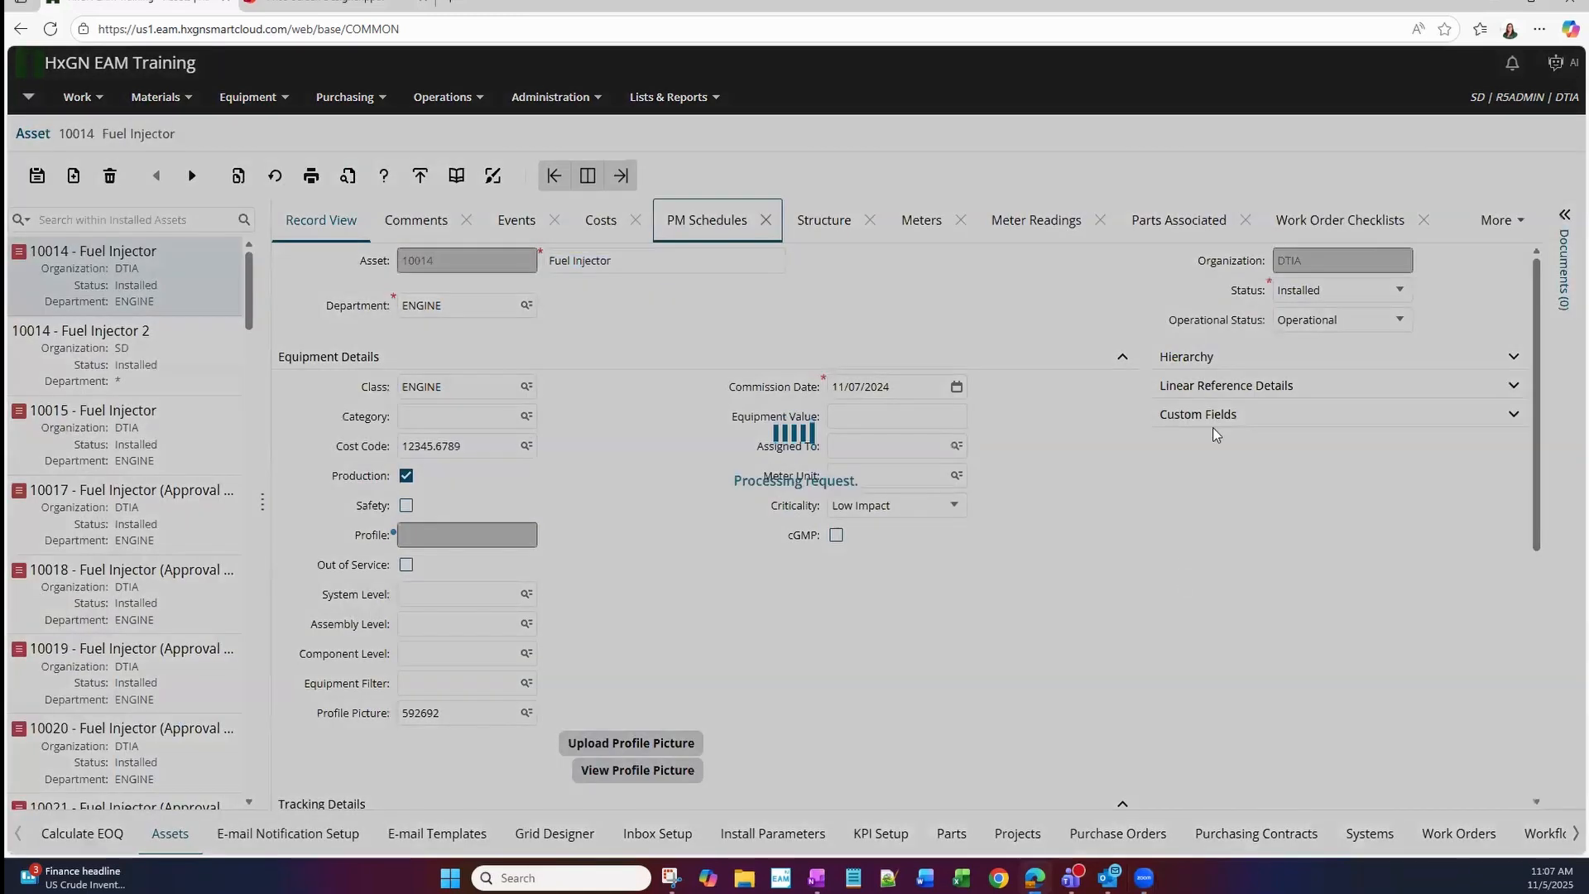
{"action": "left_click", "coordinate": [1306, 268]}
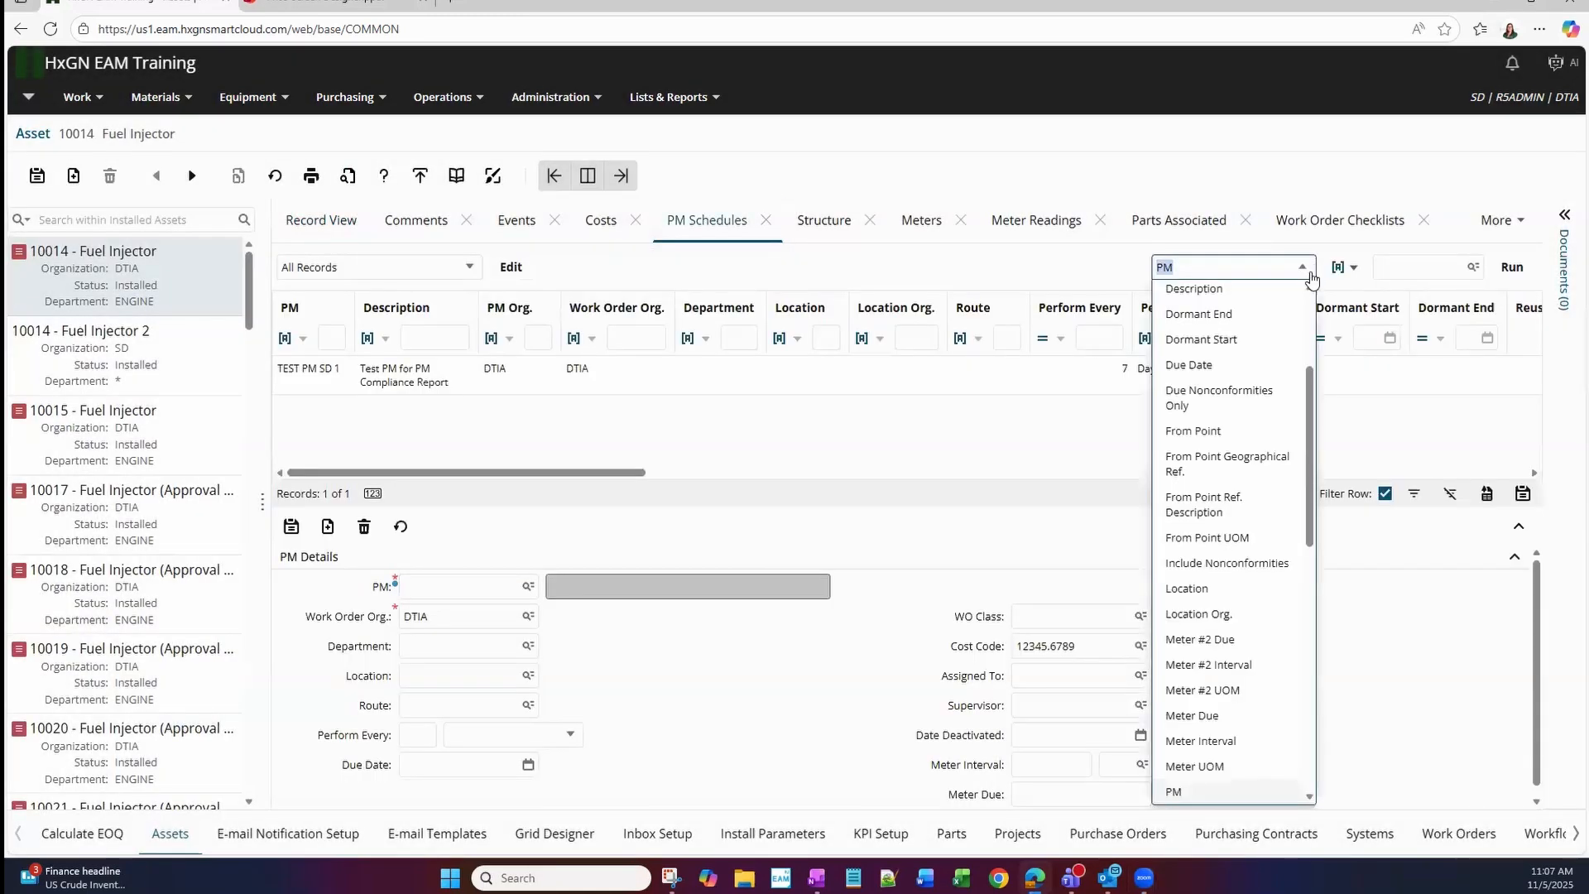
{"action": "left_click", "coordinate": [879, 681]}
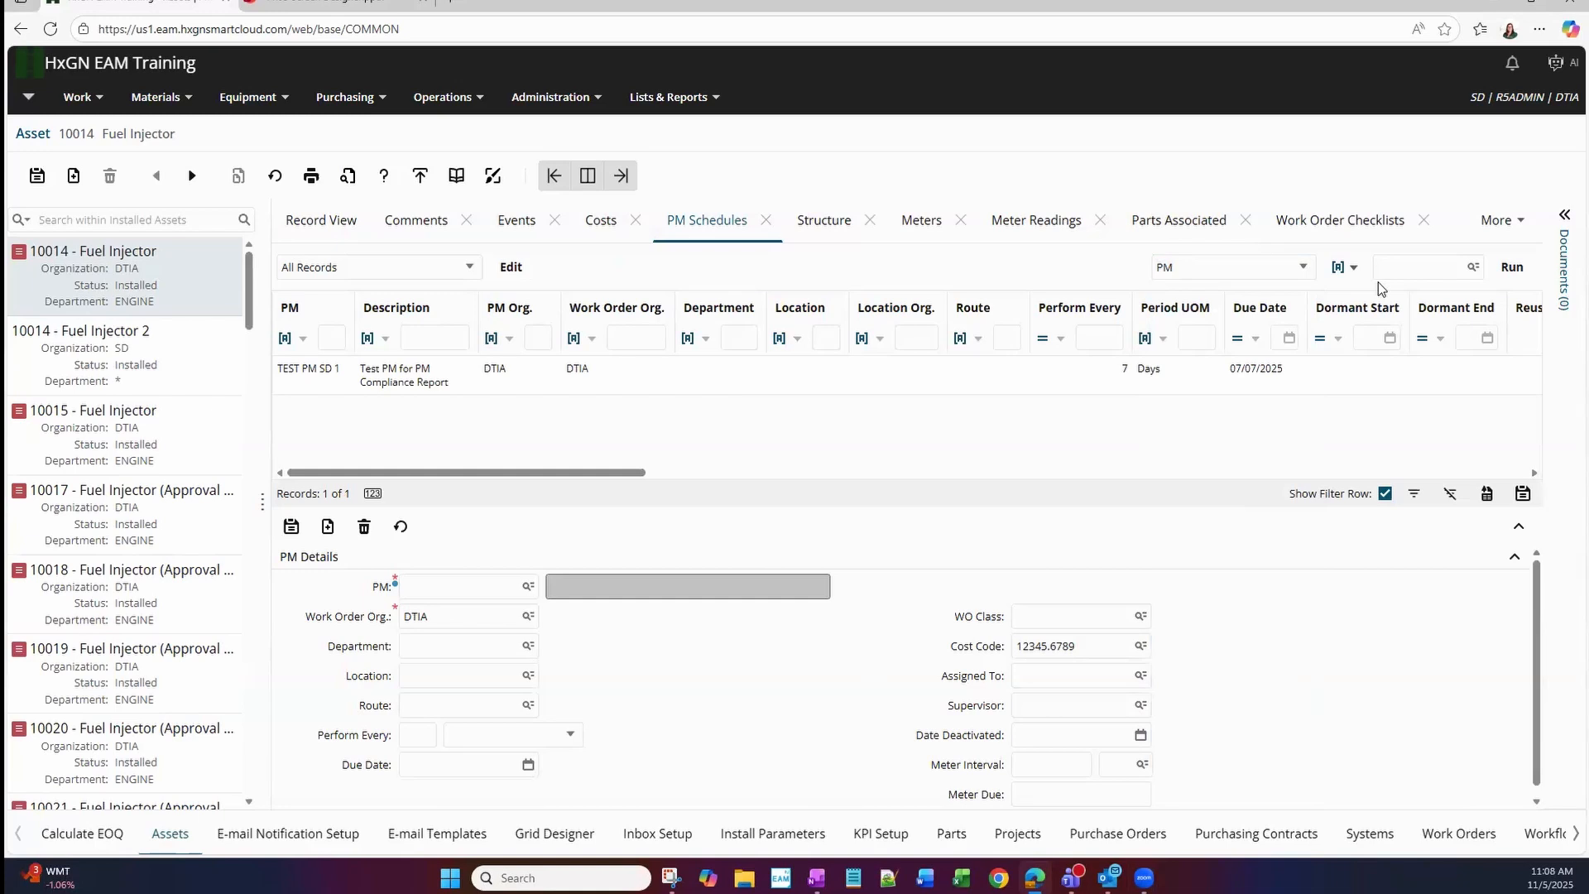
Open the asset Record View in Screen Designer for group R5ADMIN, set the Withdrawal Date field to Hidden, and save the layout.
{"action": "left_click", "coordinate": [300, 235]}
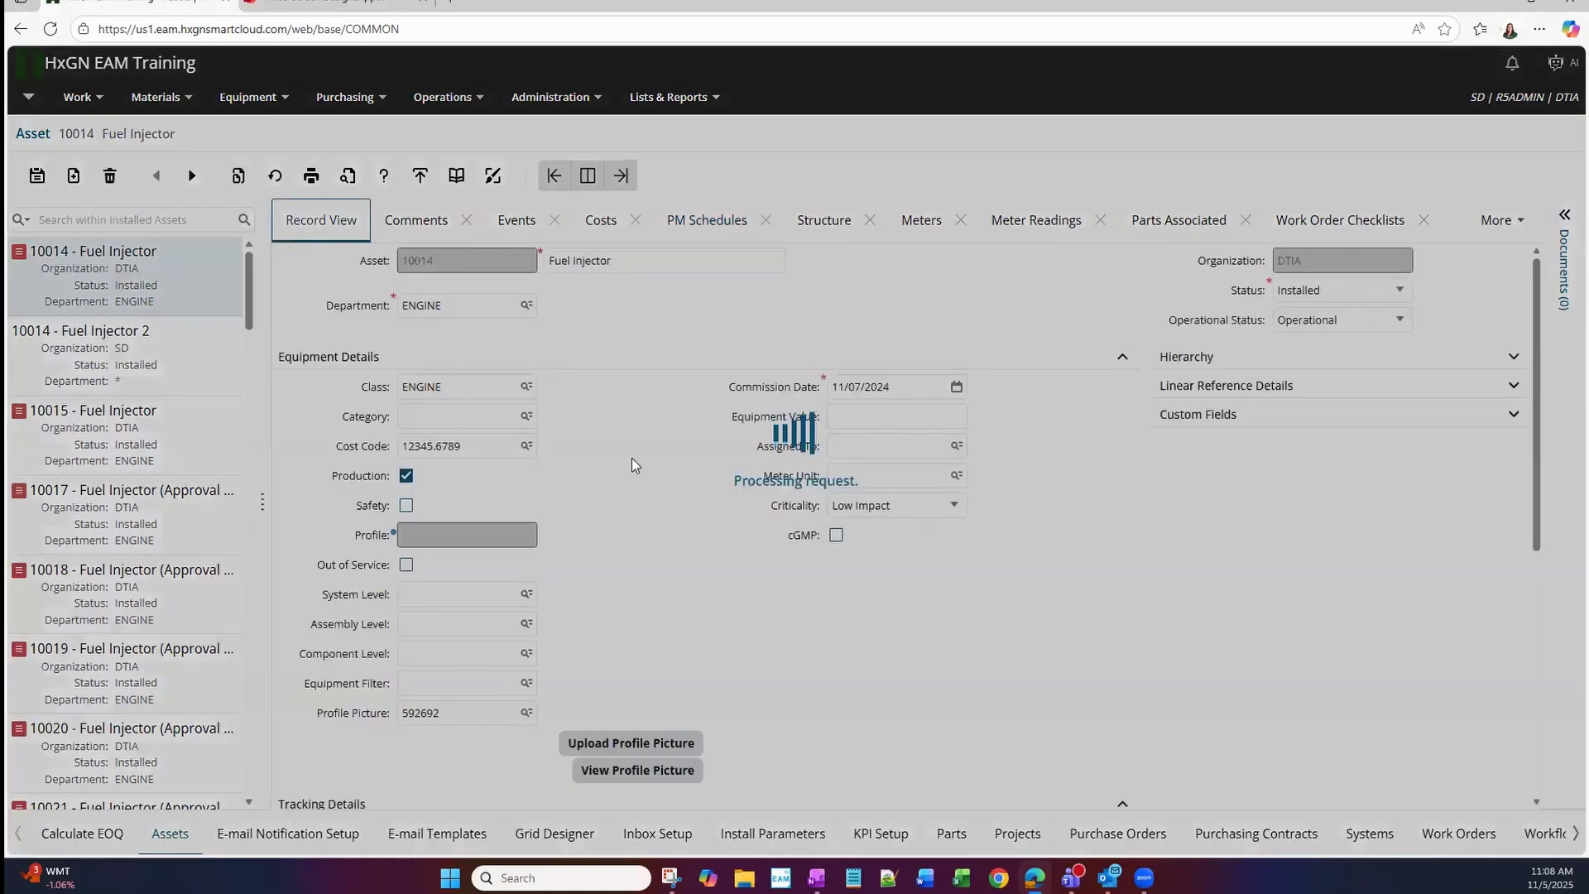
{"action": "left_click", "coordinate": [493, 175]}
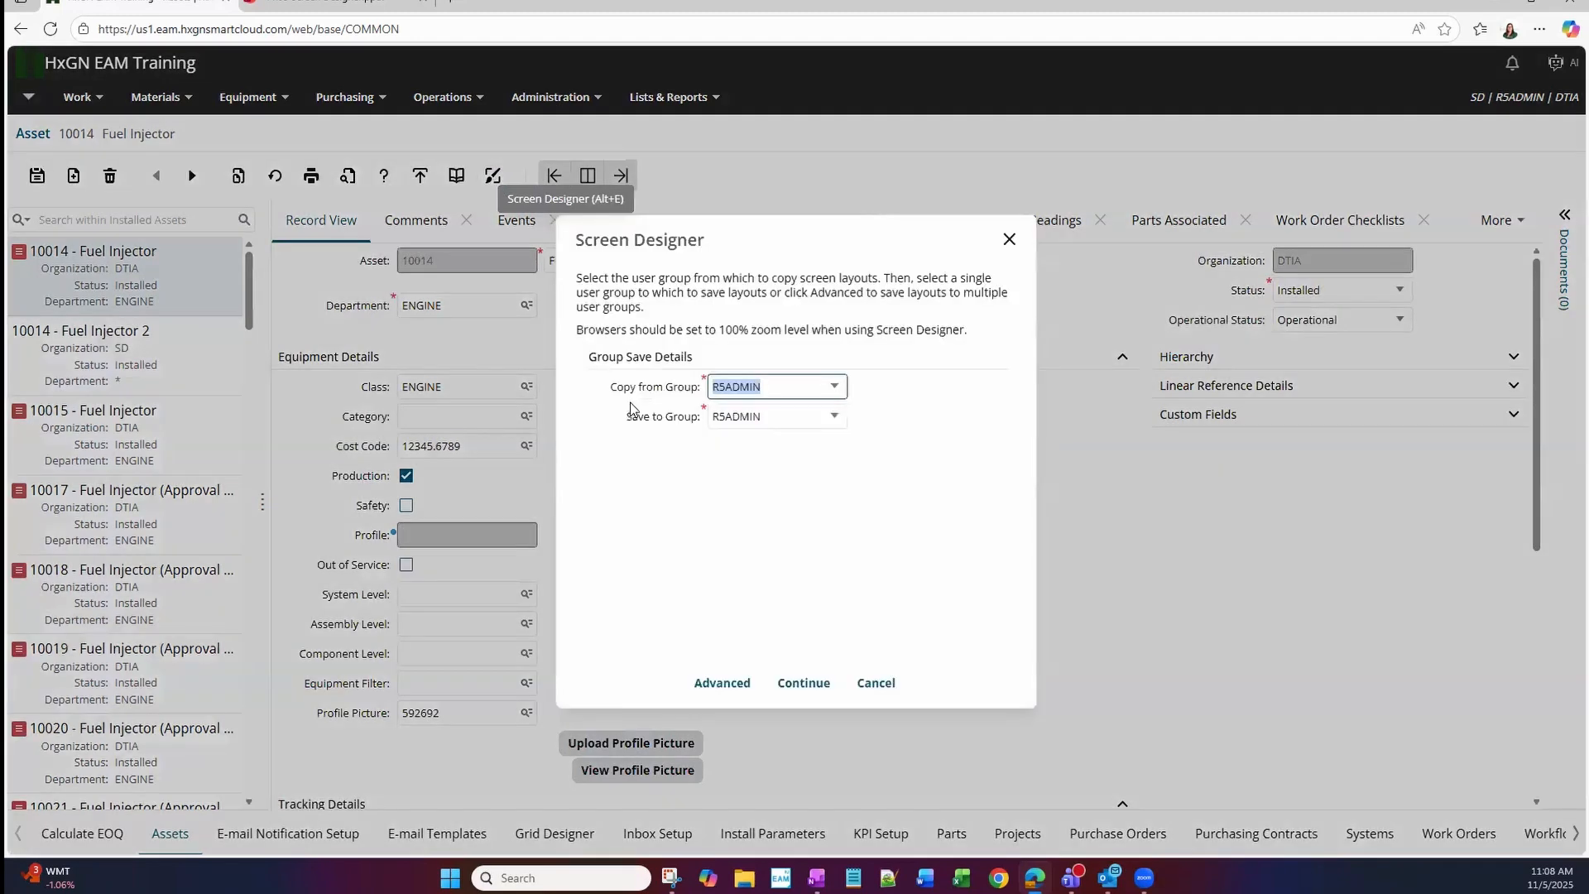
{"action": "left_click", "coordinate": [815, 685]}
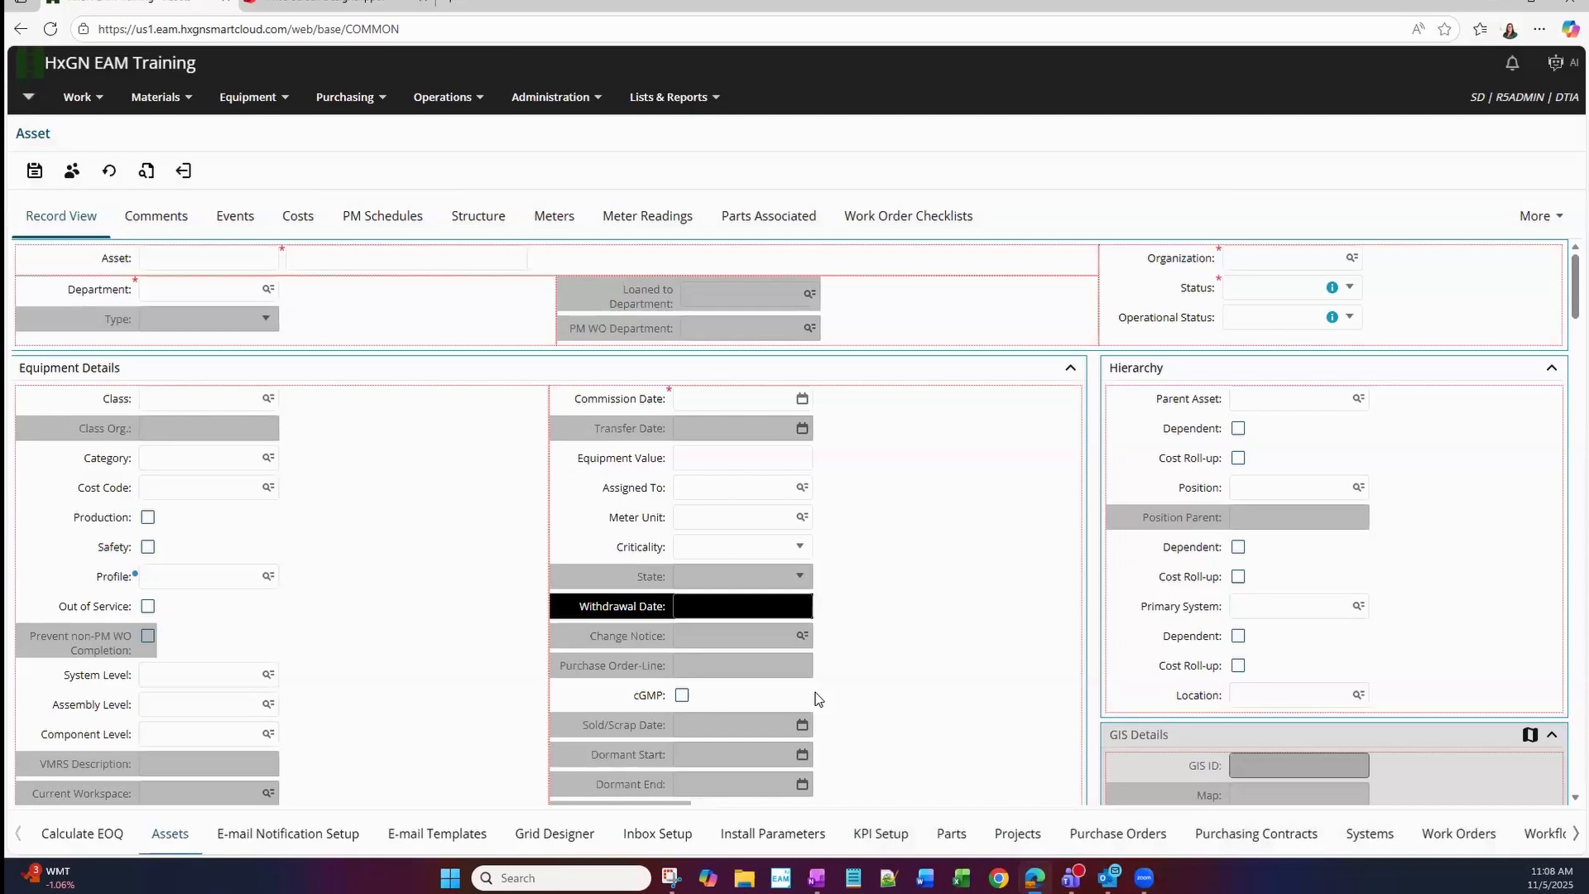
{"action": "left_click", "coordinate": [645, 619]}
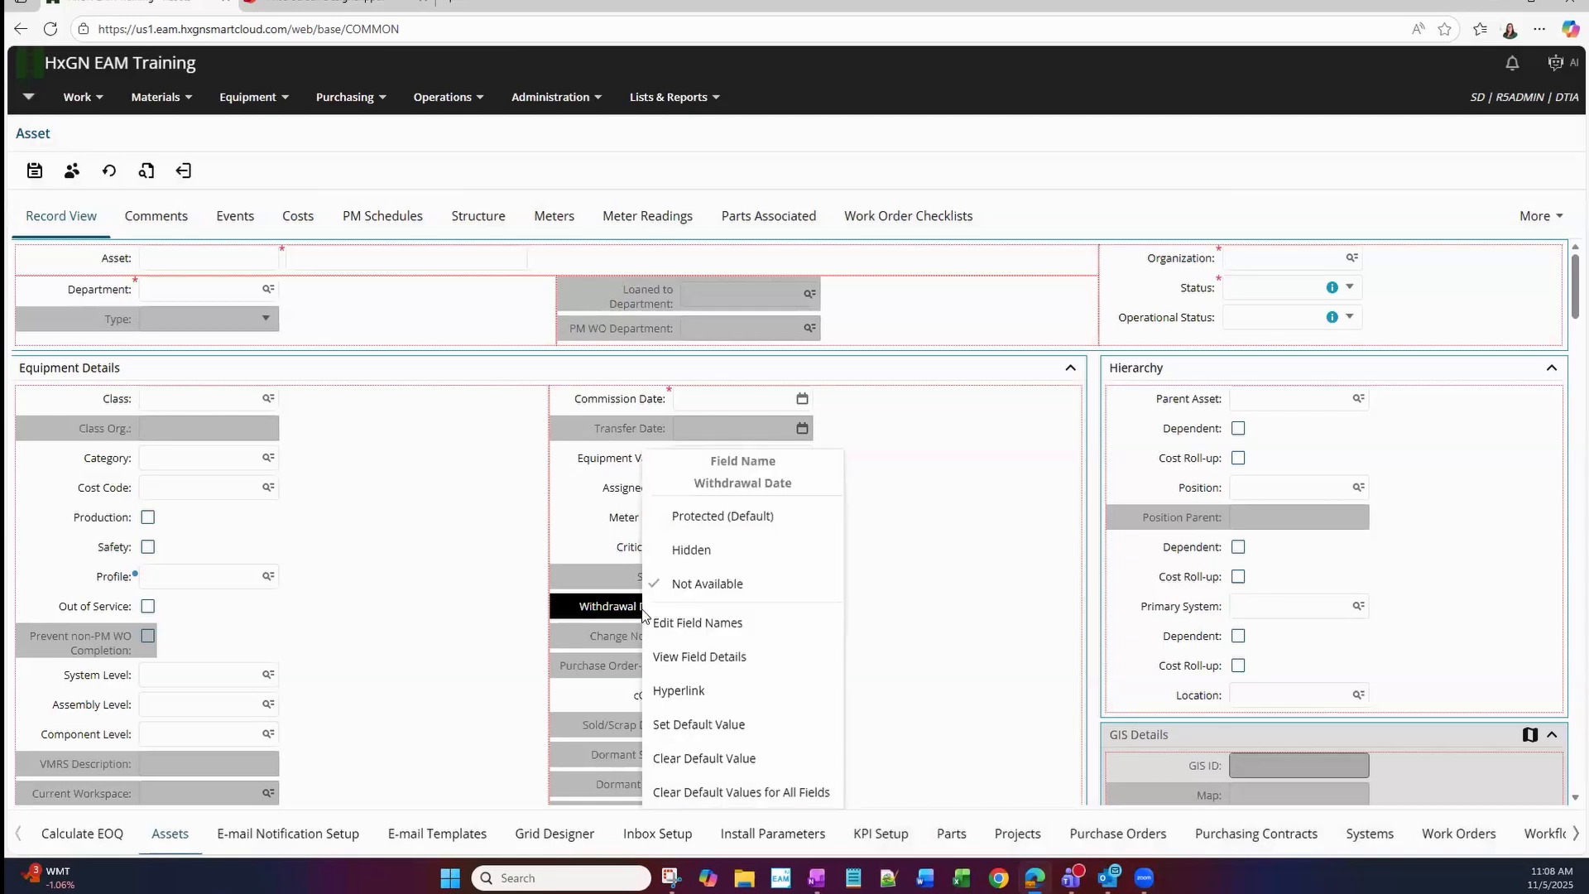
{"action": "left_click", "coordinate": [700, 552]}
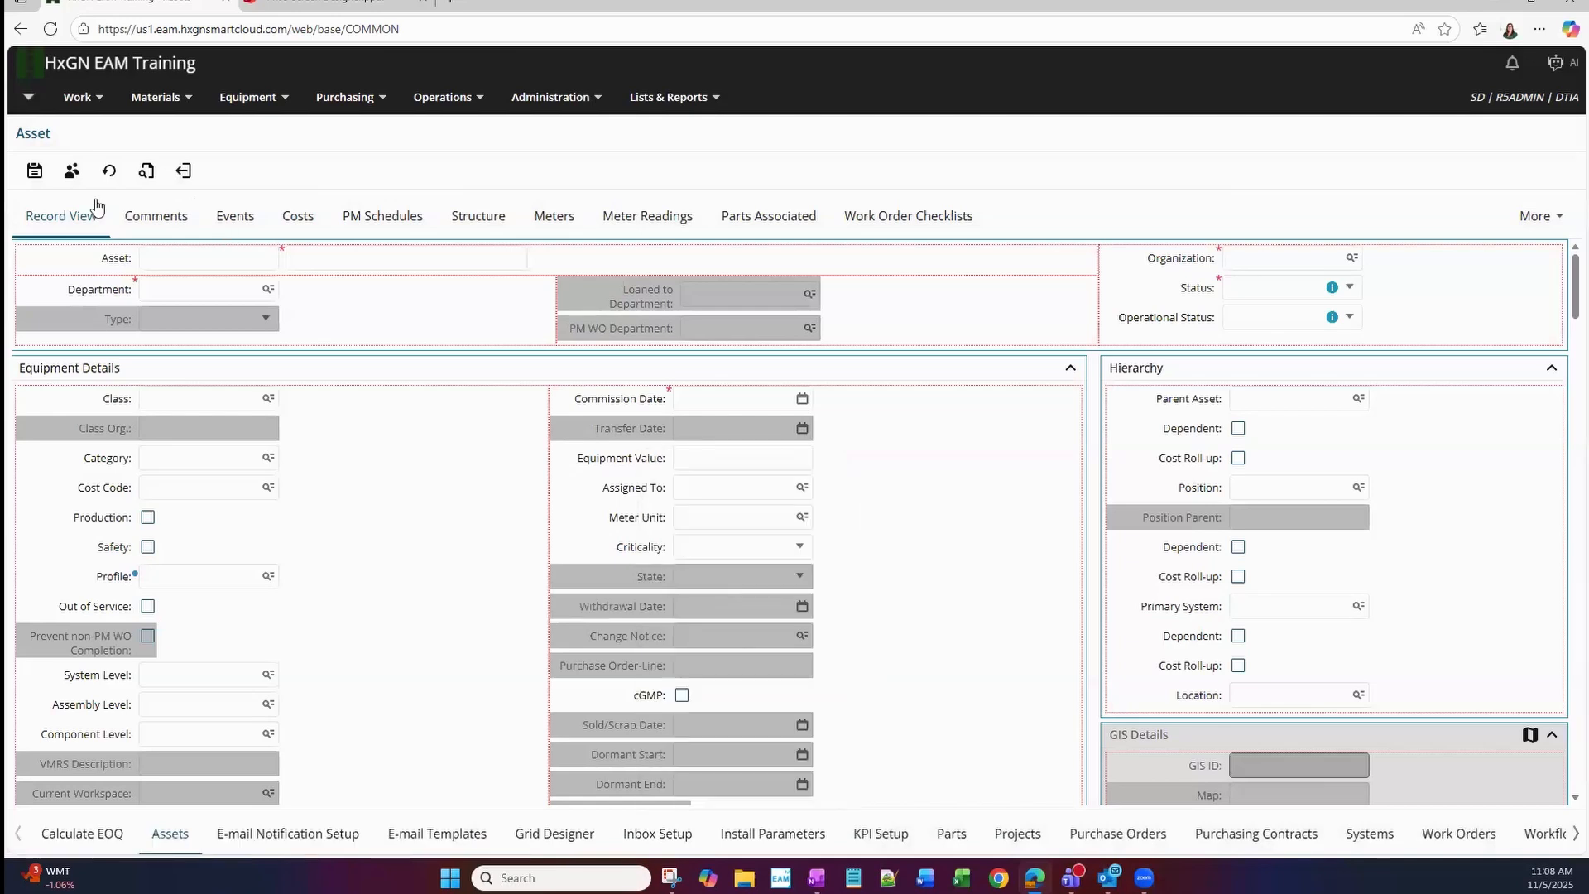
{"action": "left_click", "coordinate": [34, 171]}
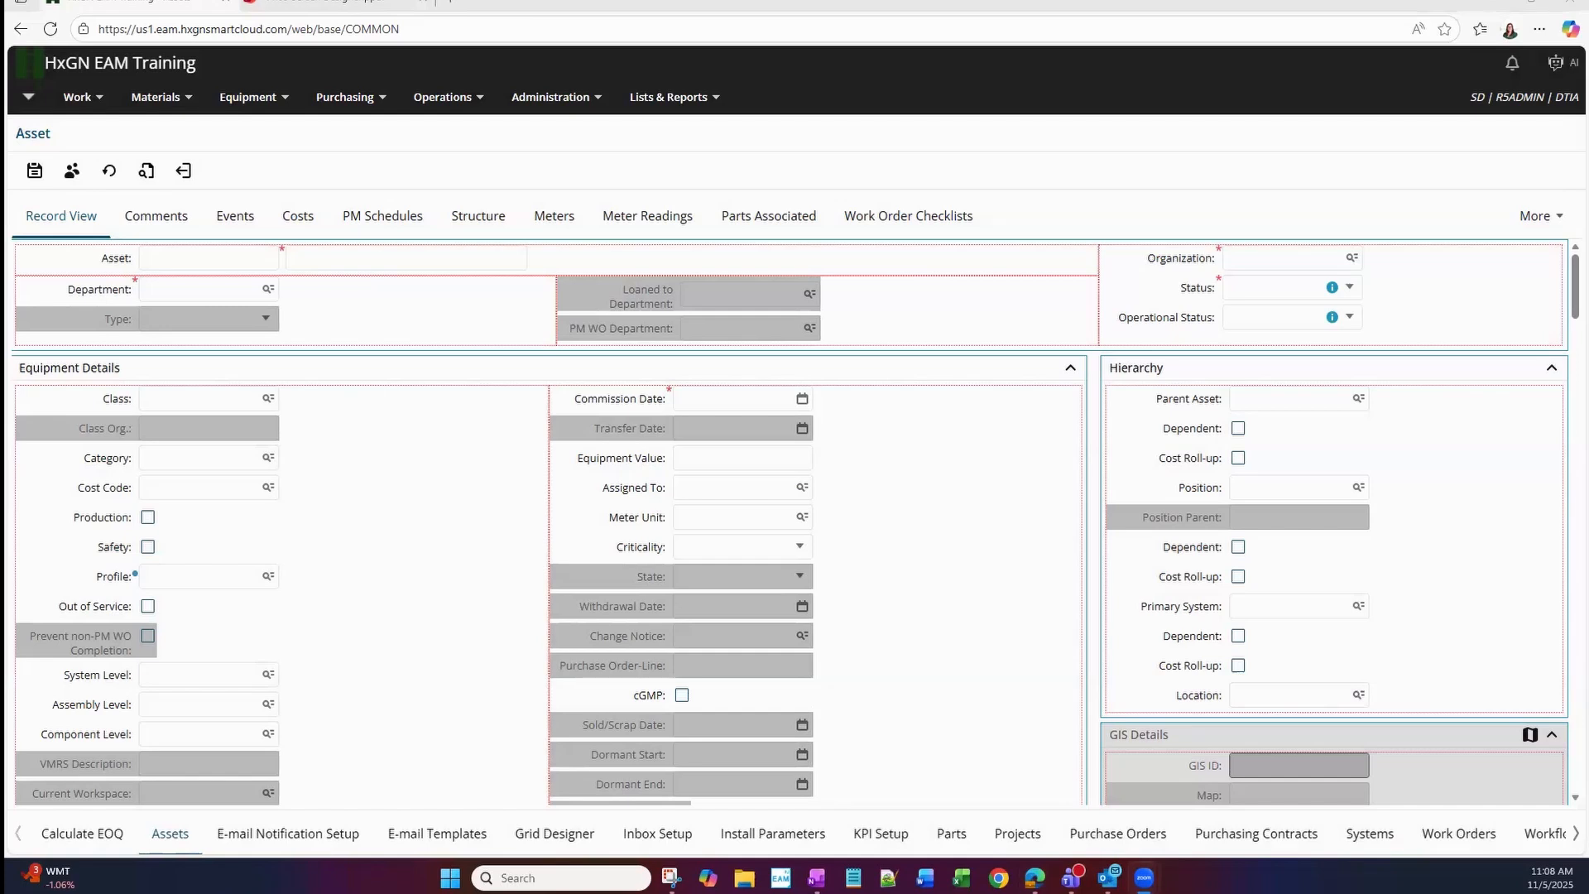
Examine the visibility options of the Change Equipment Number button in the Record View layout without changing them.
{"action": "scroll", "coordinate": [1403, 425], "scroll_direction": "down", "scroll_amount": 15}
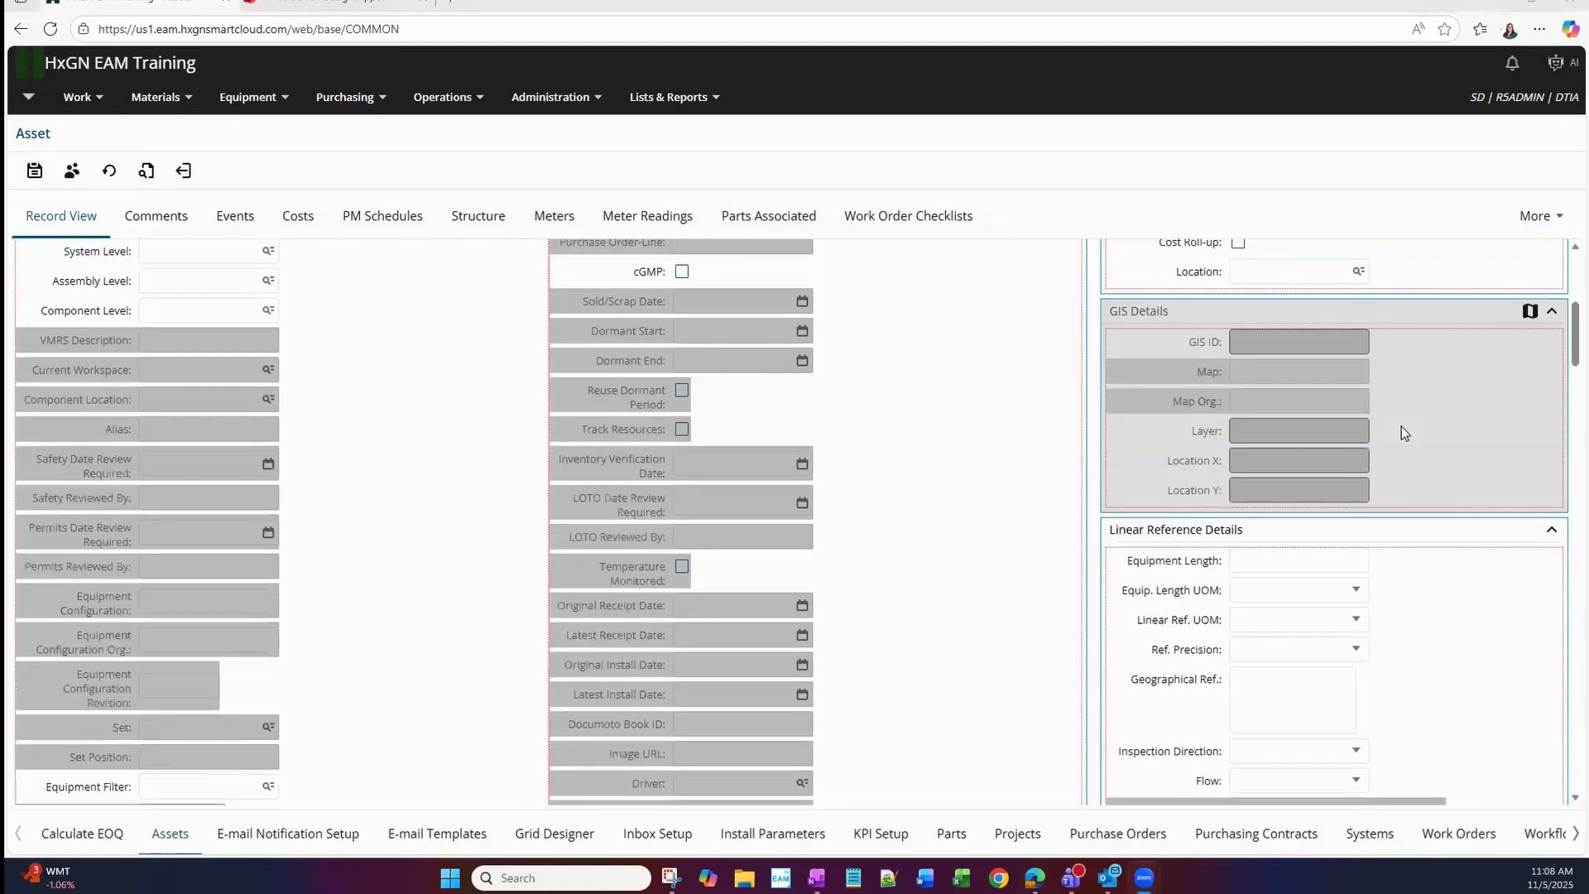
{"action": "scroll", "coordinate": [1402, 425], "scroll_direction": "down", "scroll_amount": 10}
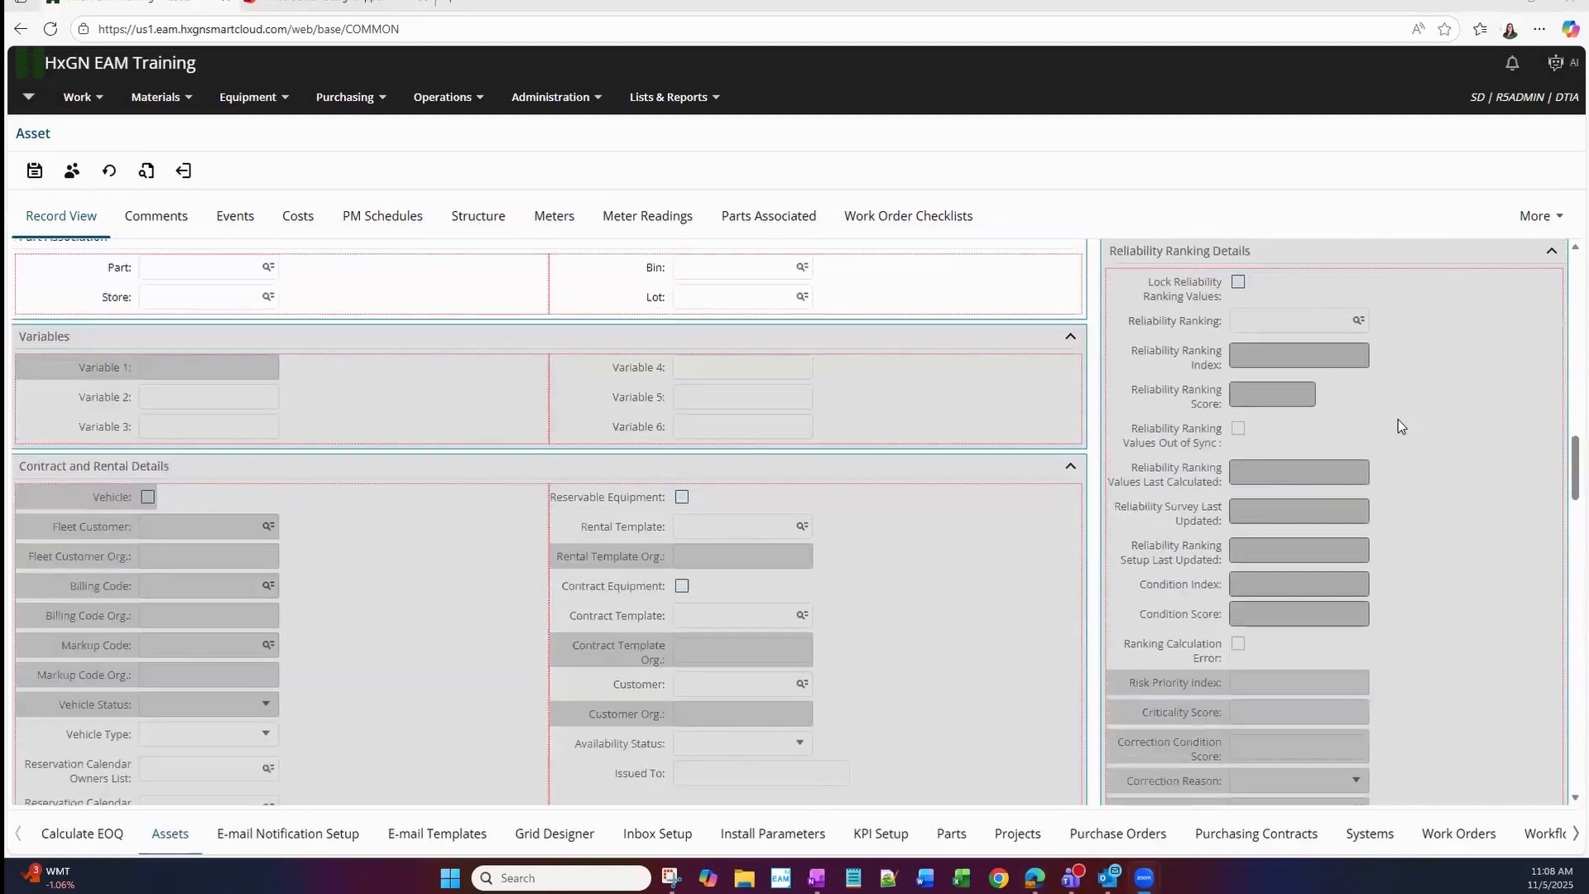
{"action": "scroll", "coordinate": [1399, 409], "scroll_direction": "down", "scroll_amount": 10}
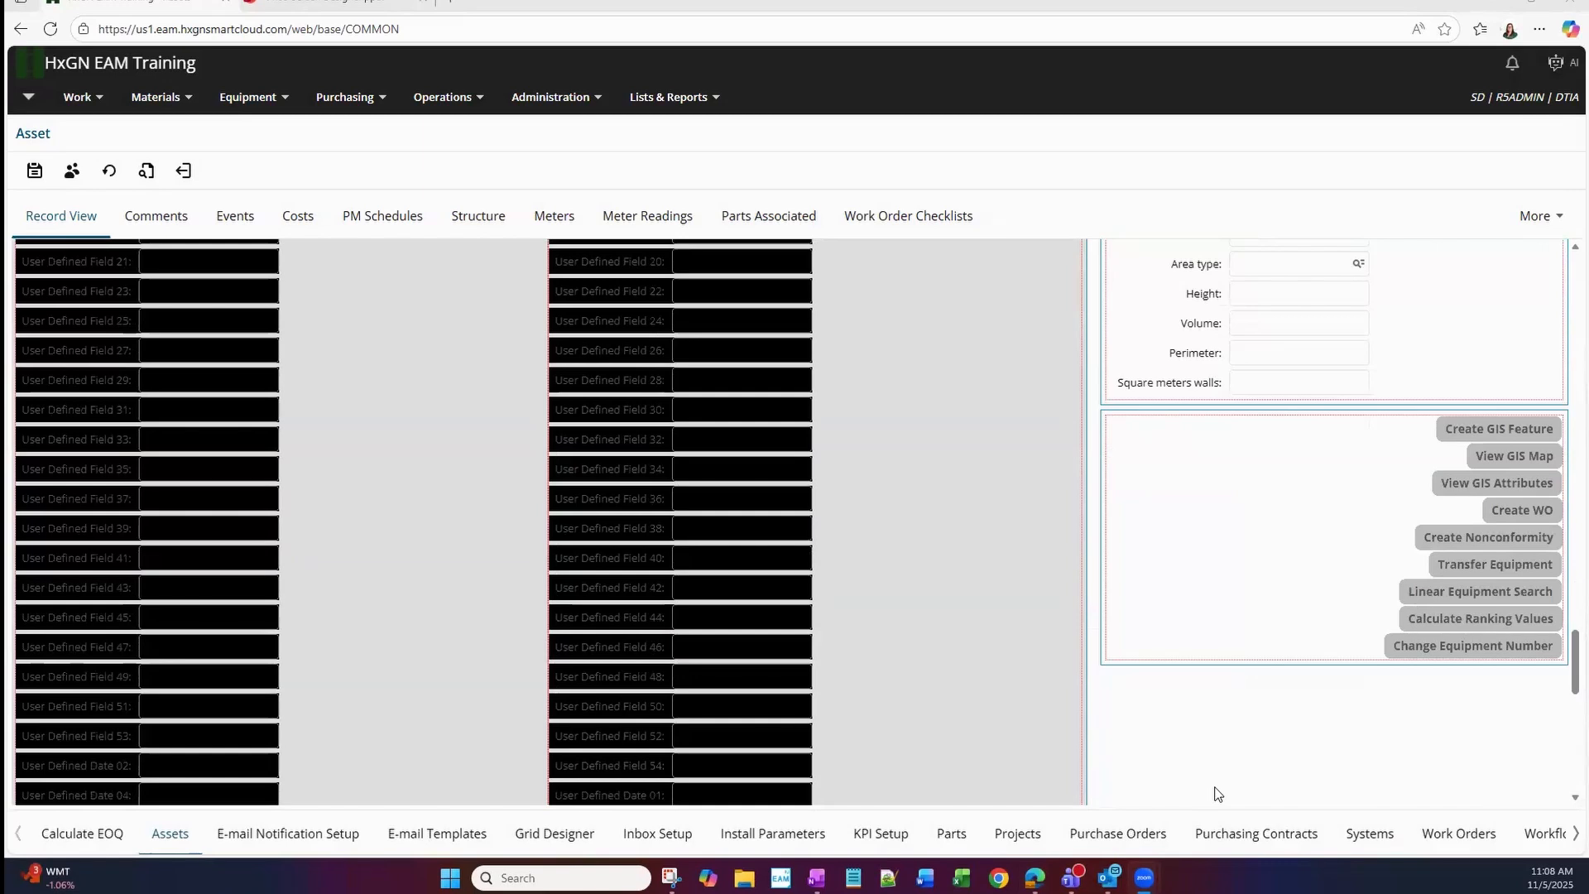
{"action": "right_click", "coordinate": [1462, 652]}
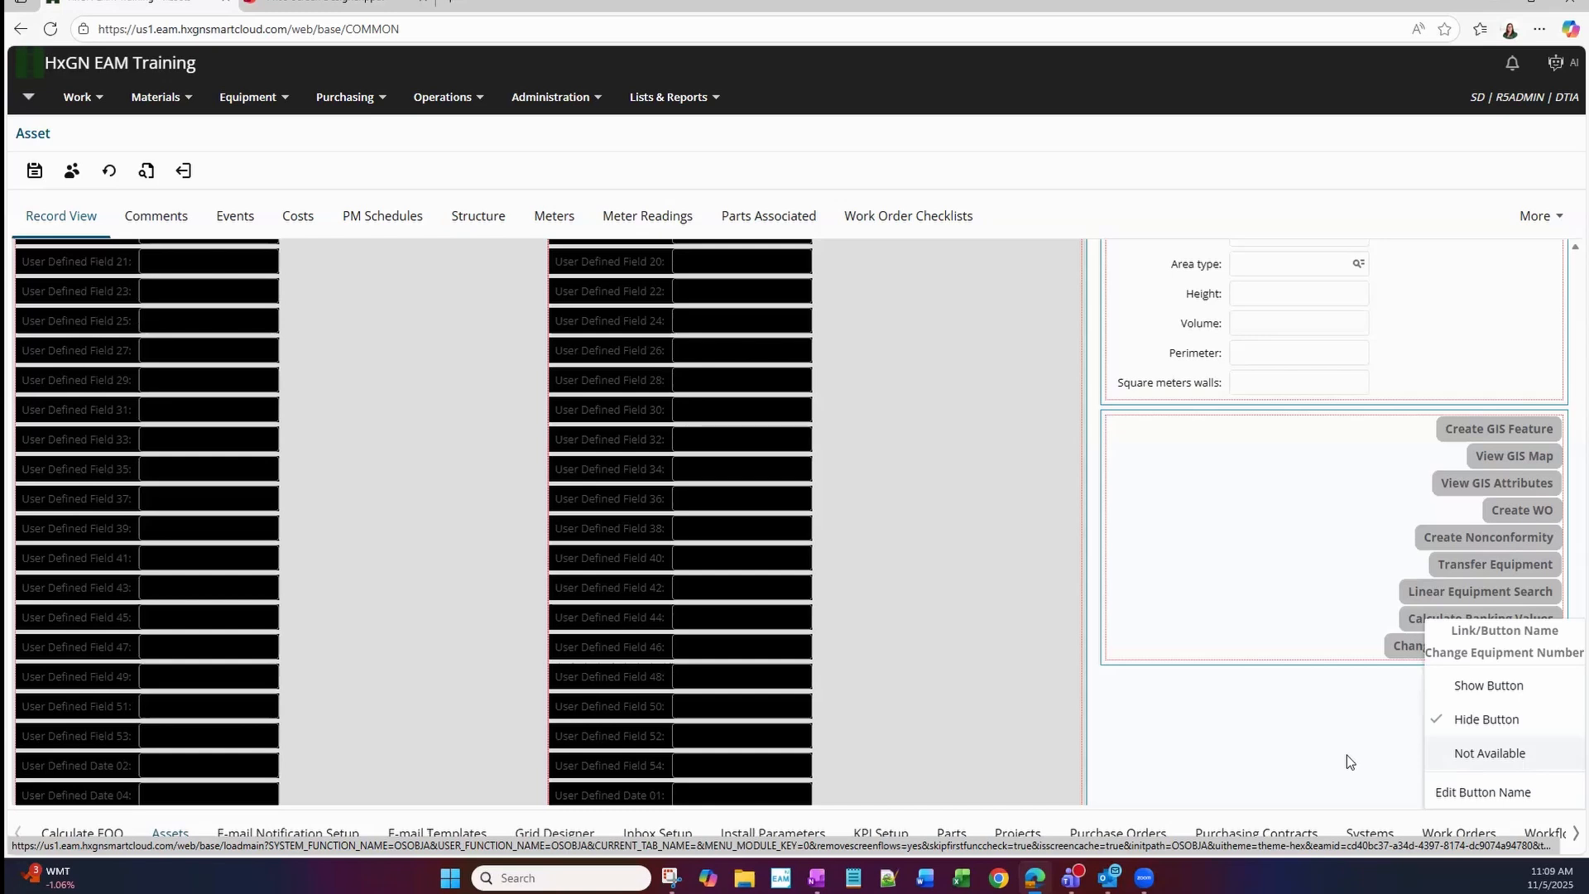
{"action": "left_click", "coordinate": [1220, 718]}
View the field name settings for Assigned To in Equipment Details and cancel without changing the label.
{"action": "scroll", "coordinate": [1179, 687], "scroll_direction": "up", "scroll_amount": 1}
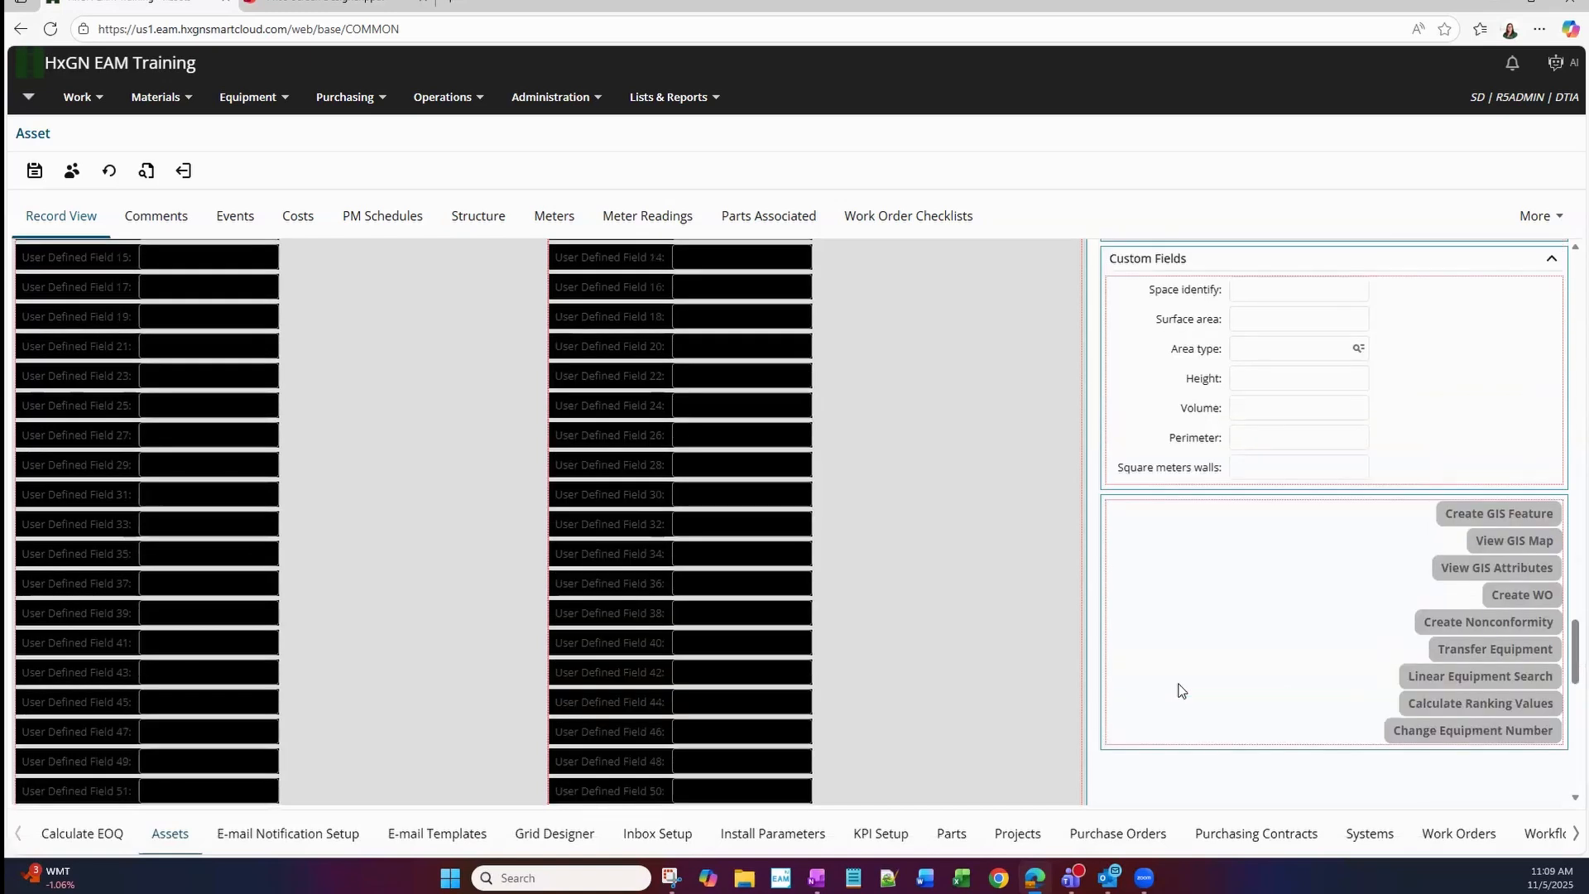
{"action": "scroll", "coordinate": [1181, 690], "scroll_direction": "up", "scroll_amount": 2}
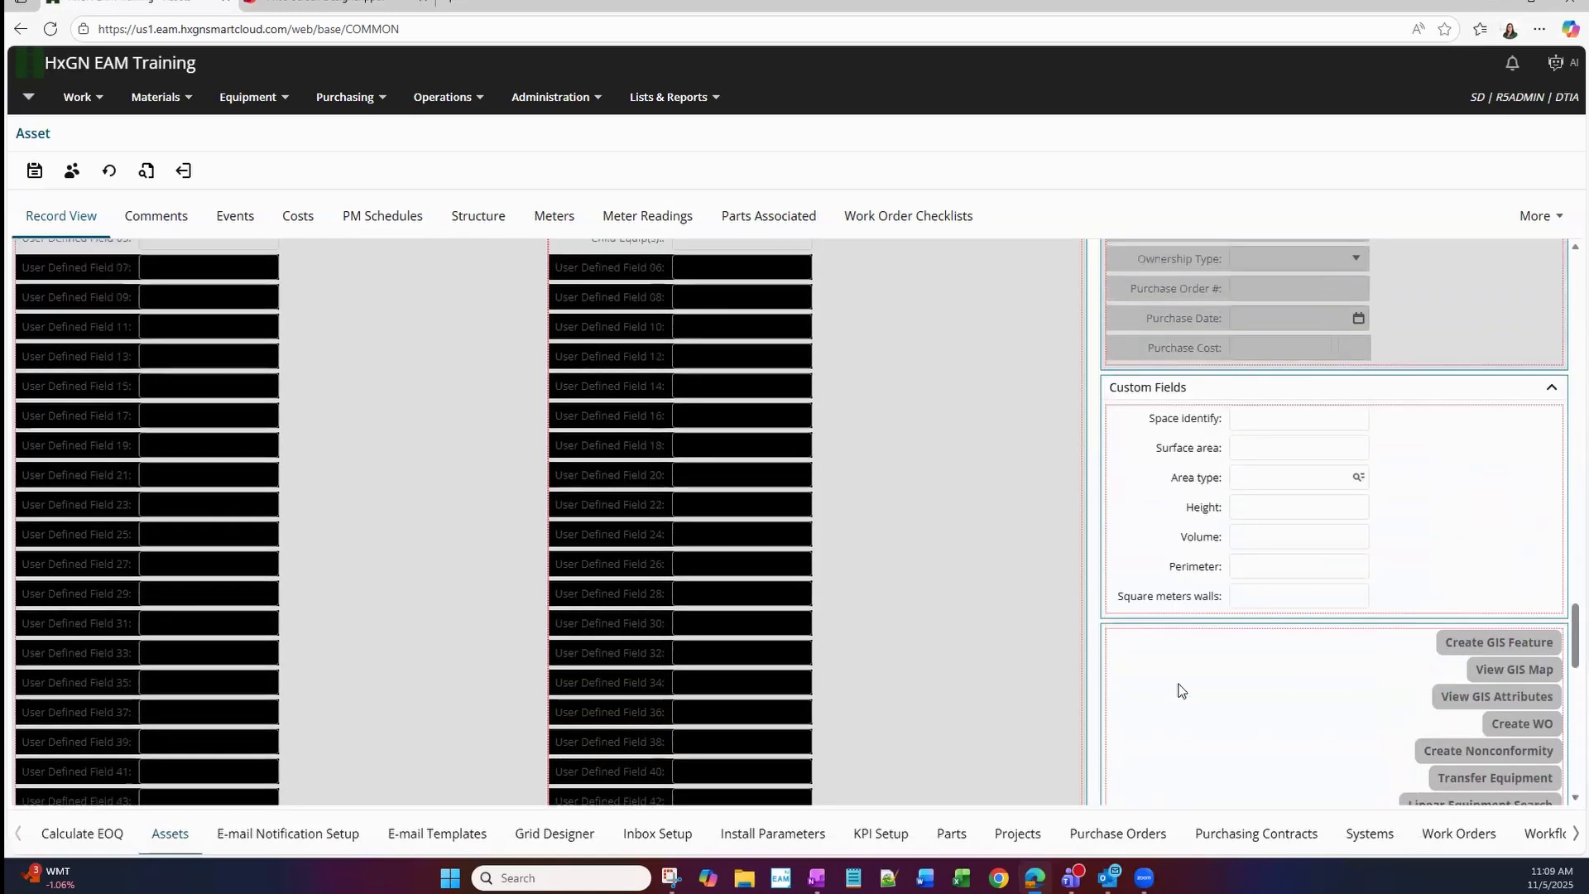
{"action": "scroll", "coordinate": [1182, 691], "scroll_direction": "up", "scroll_amount": 8}
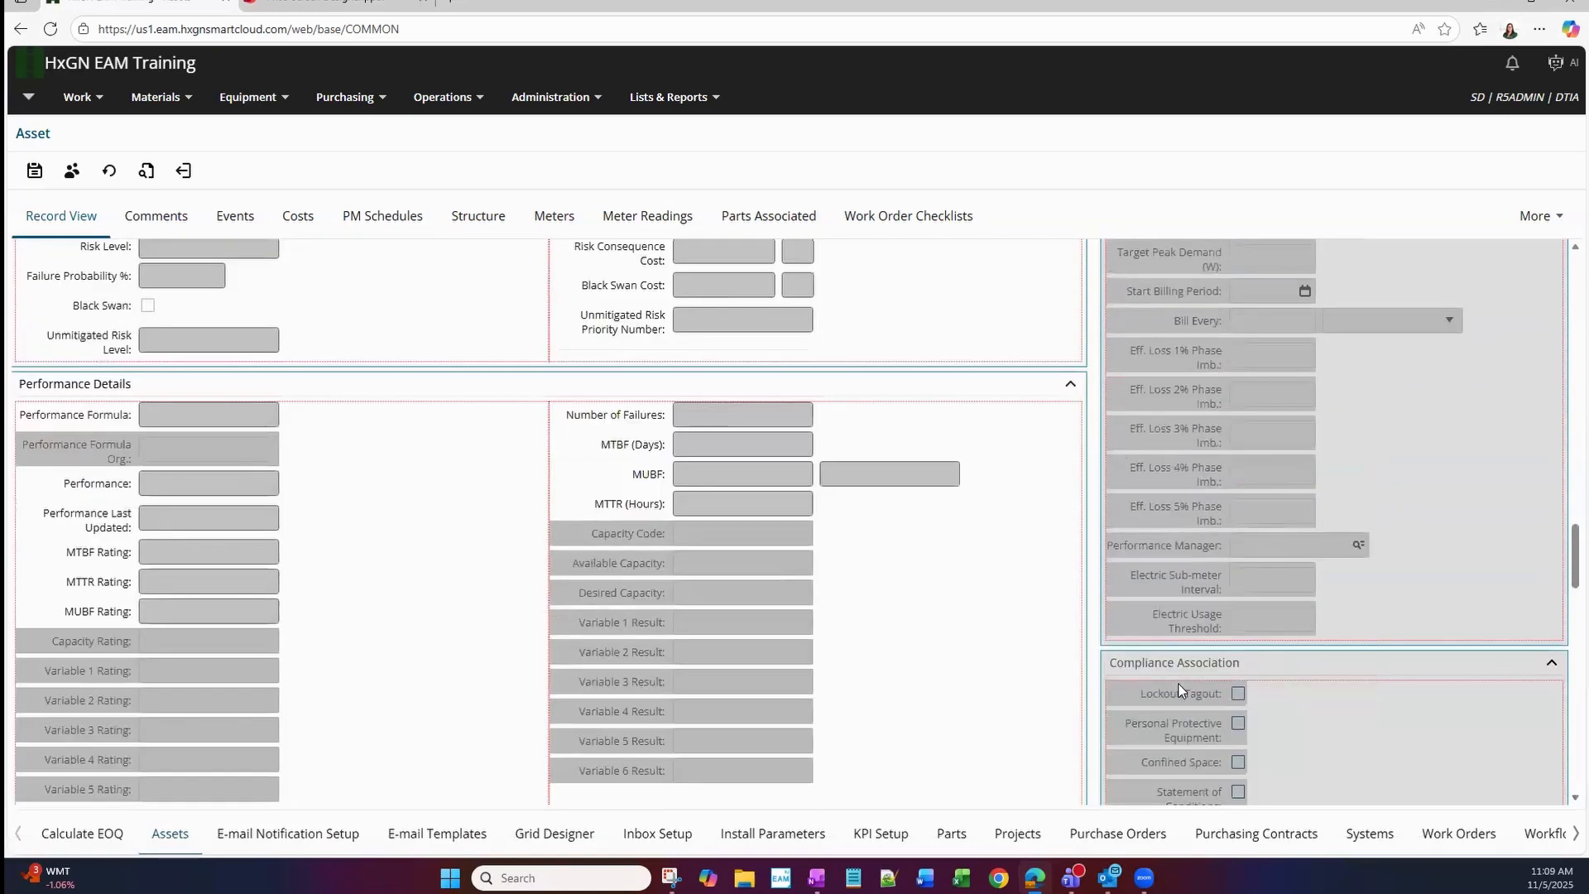
{"action": "scroll", "coordinate": [1179, 683], "scroll_direction": "up", "scroll_amount": 10}
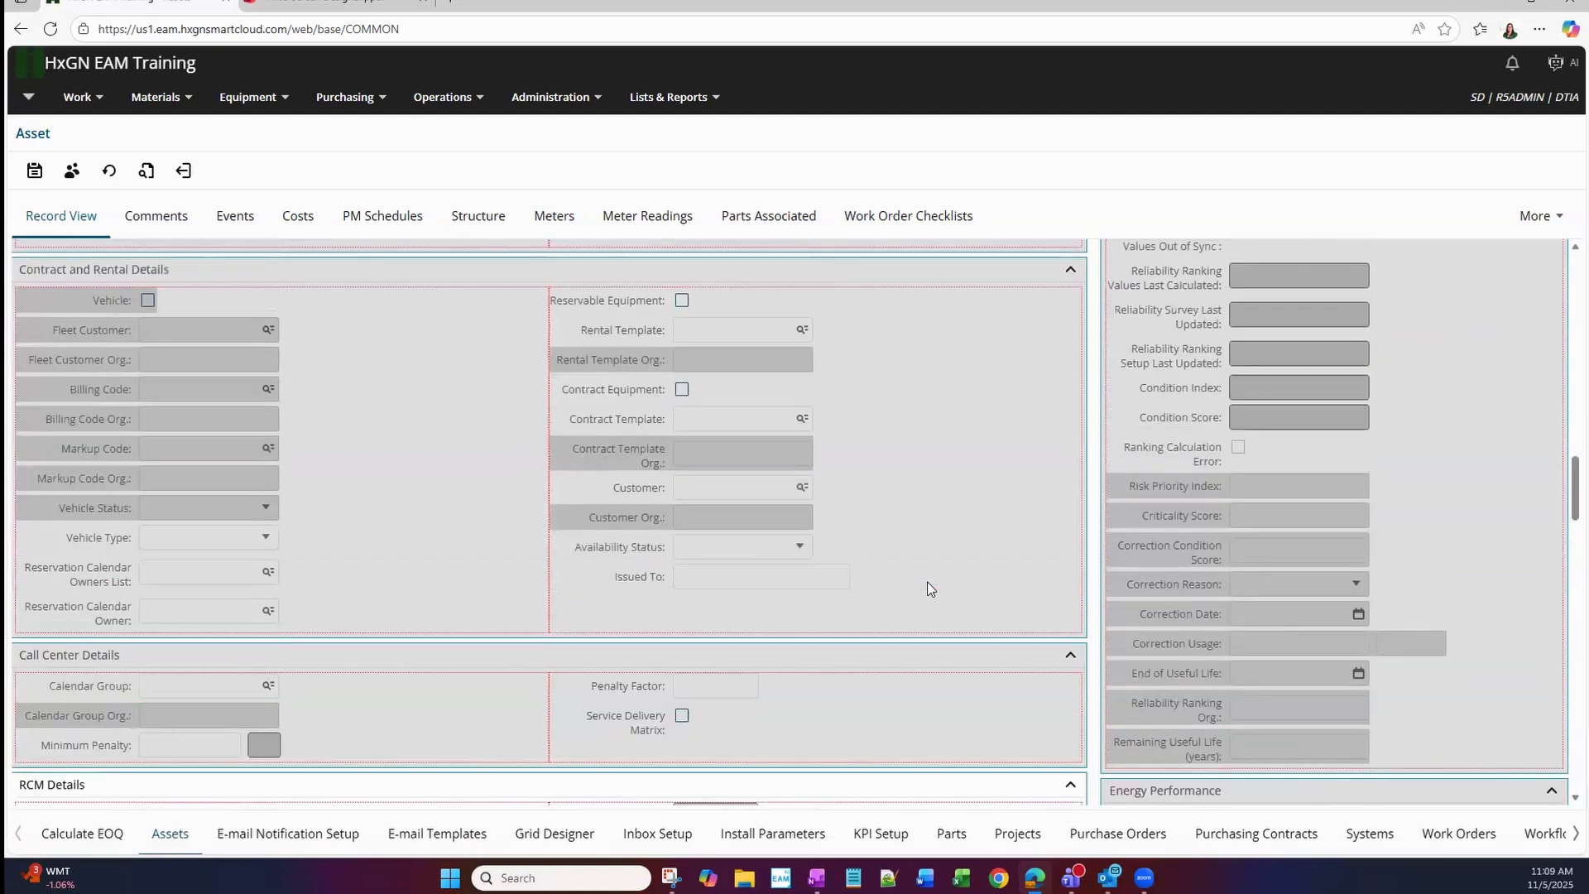
{"action": "scroll", "coordinate": [930, 588], "scroll_direction": "up", "scroll_amount": 10}
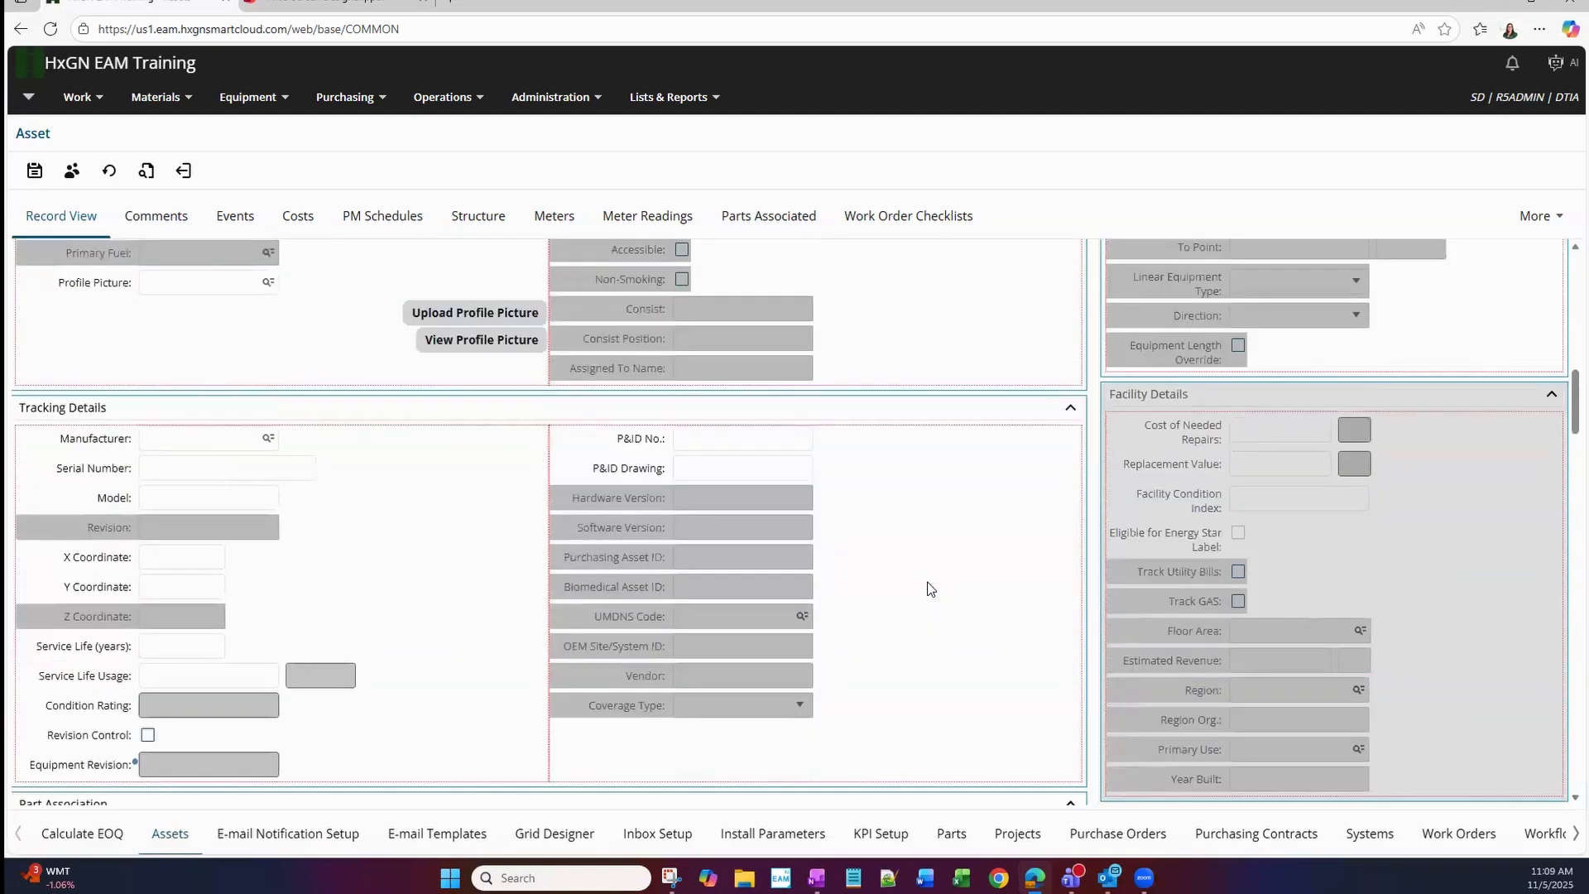
{"action": "scroll", "coordinate": [930, 589], "scroll_direction": "up", "scroll_amount": 10}
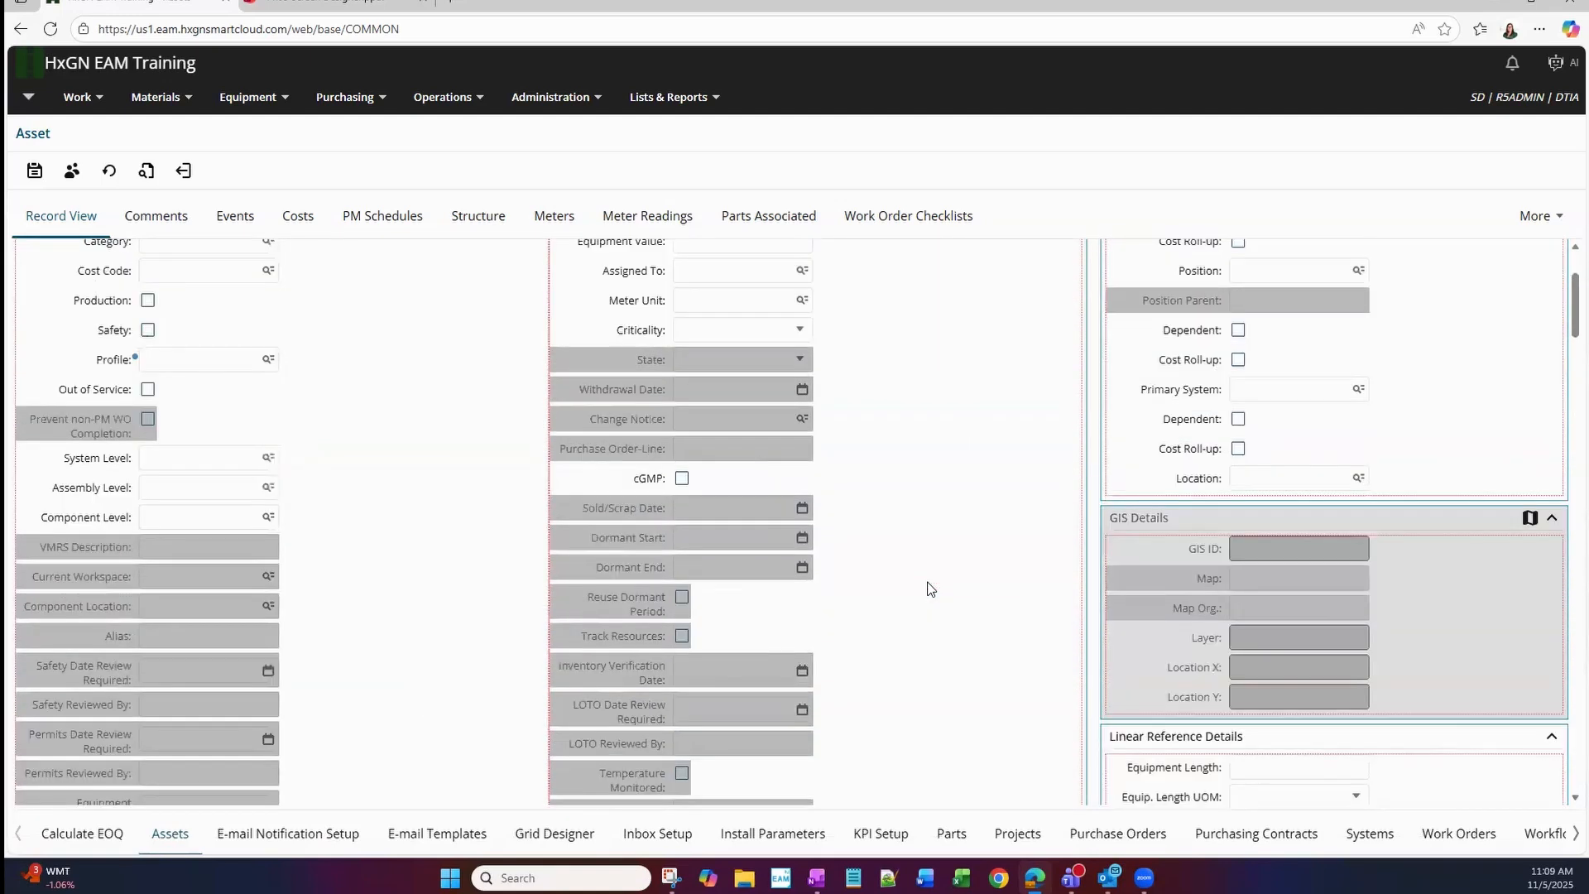
{"action": "scroll", "coordinate": [695, 513], "scroll_direction": "down", "scroll_amount": 1}
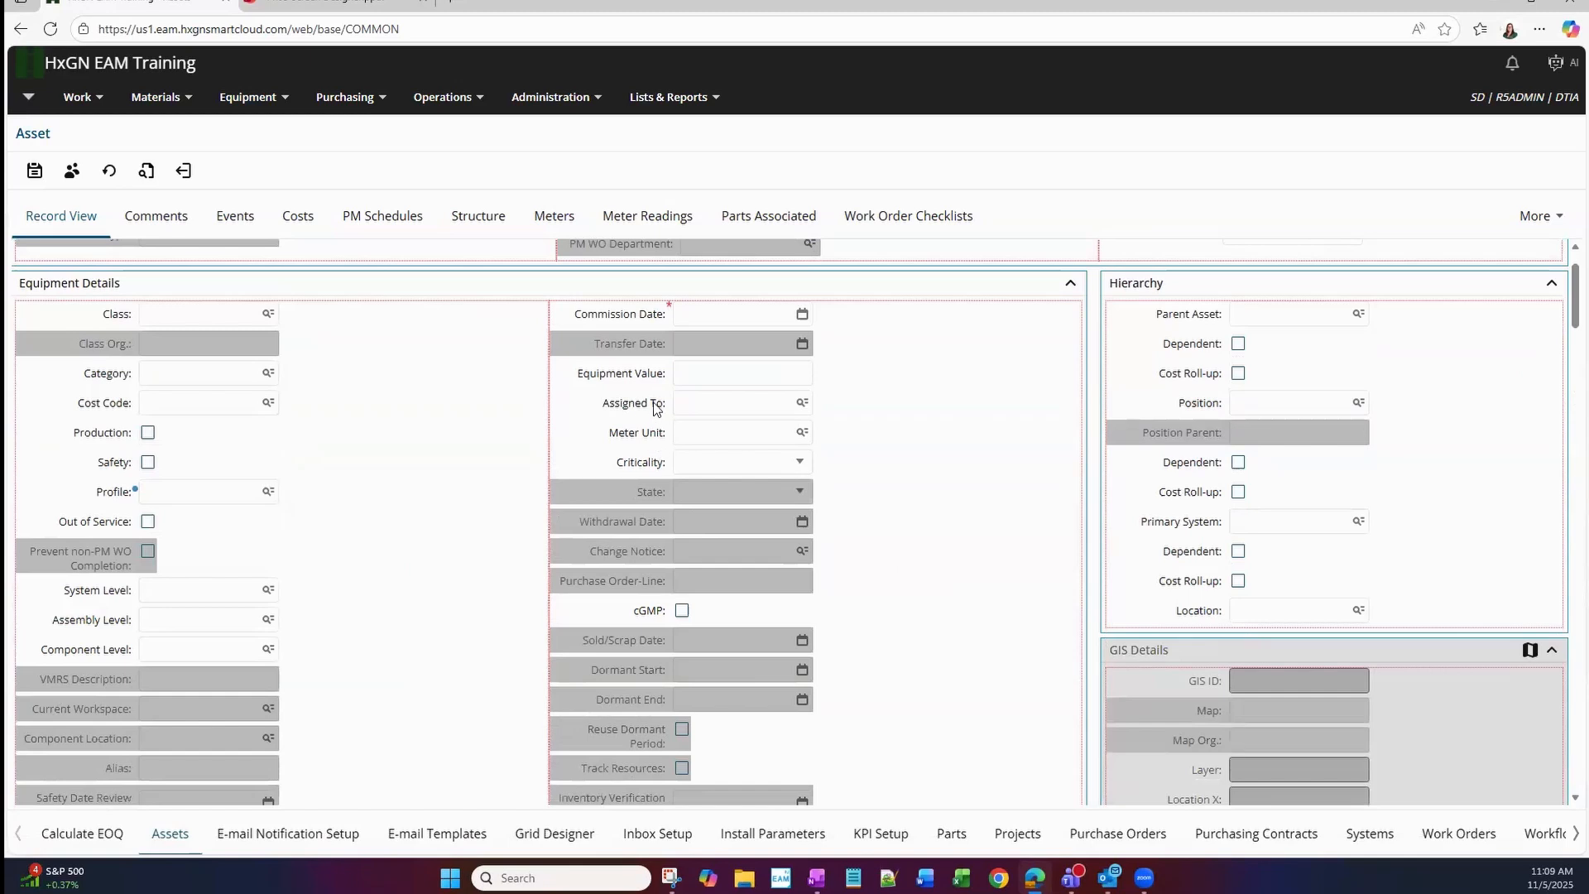
{"action": "right_click", "coordinate": [648, 410]}
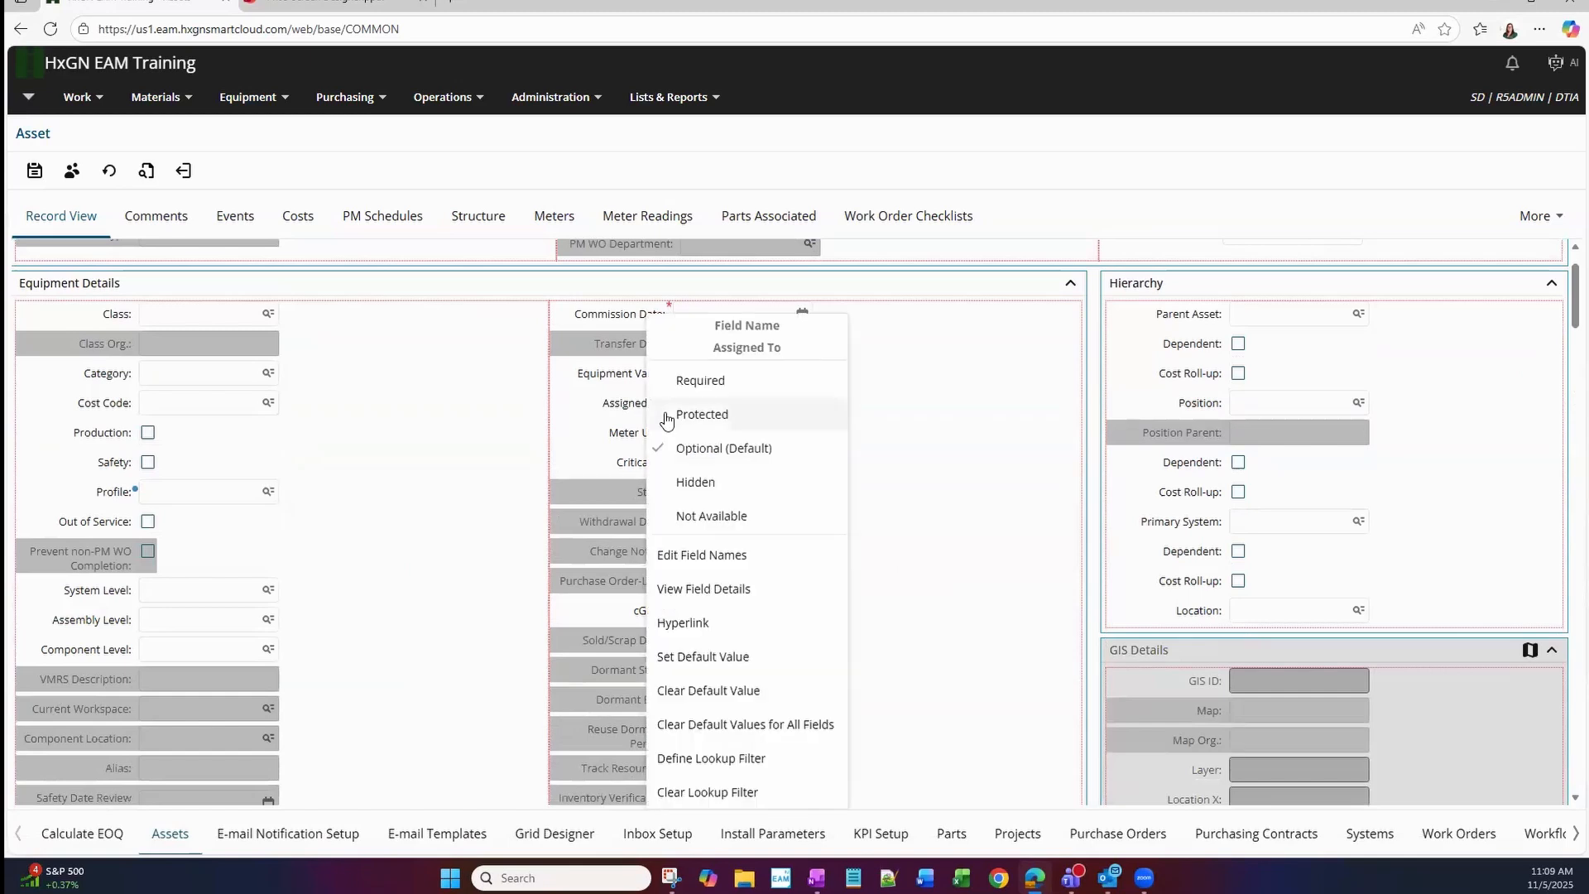
{"action": "left_click", "coordinate": [743, 558]}
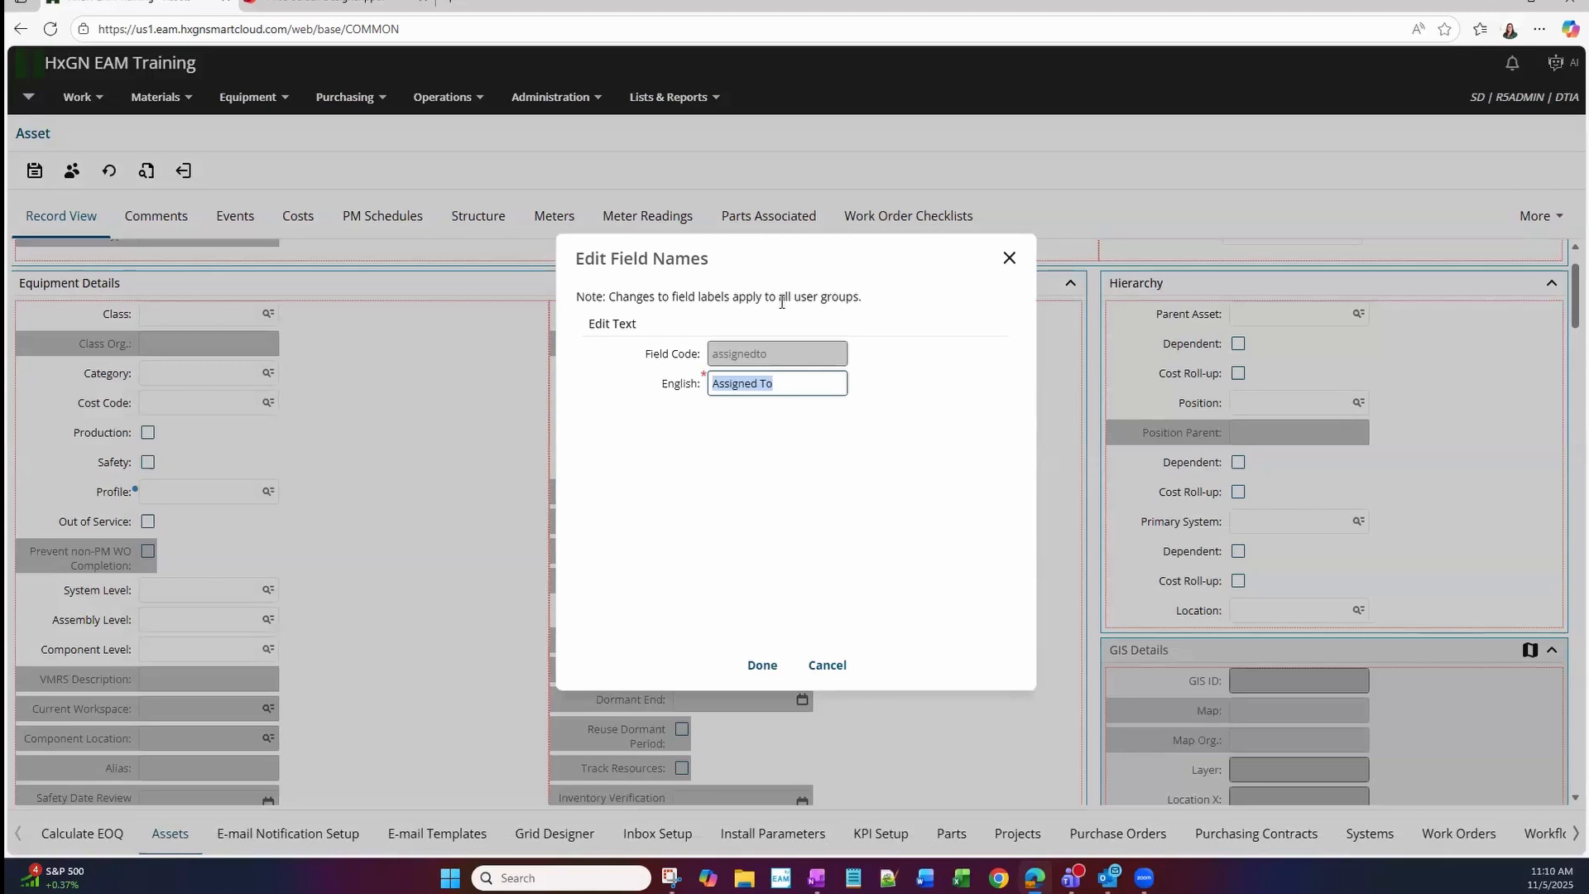
{"action": "left_click", "coordinate": [820, 669]}
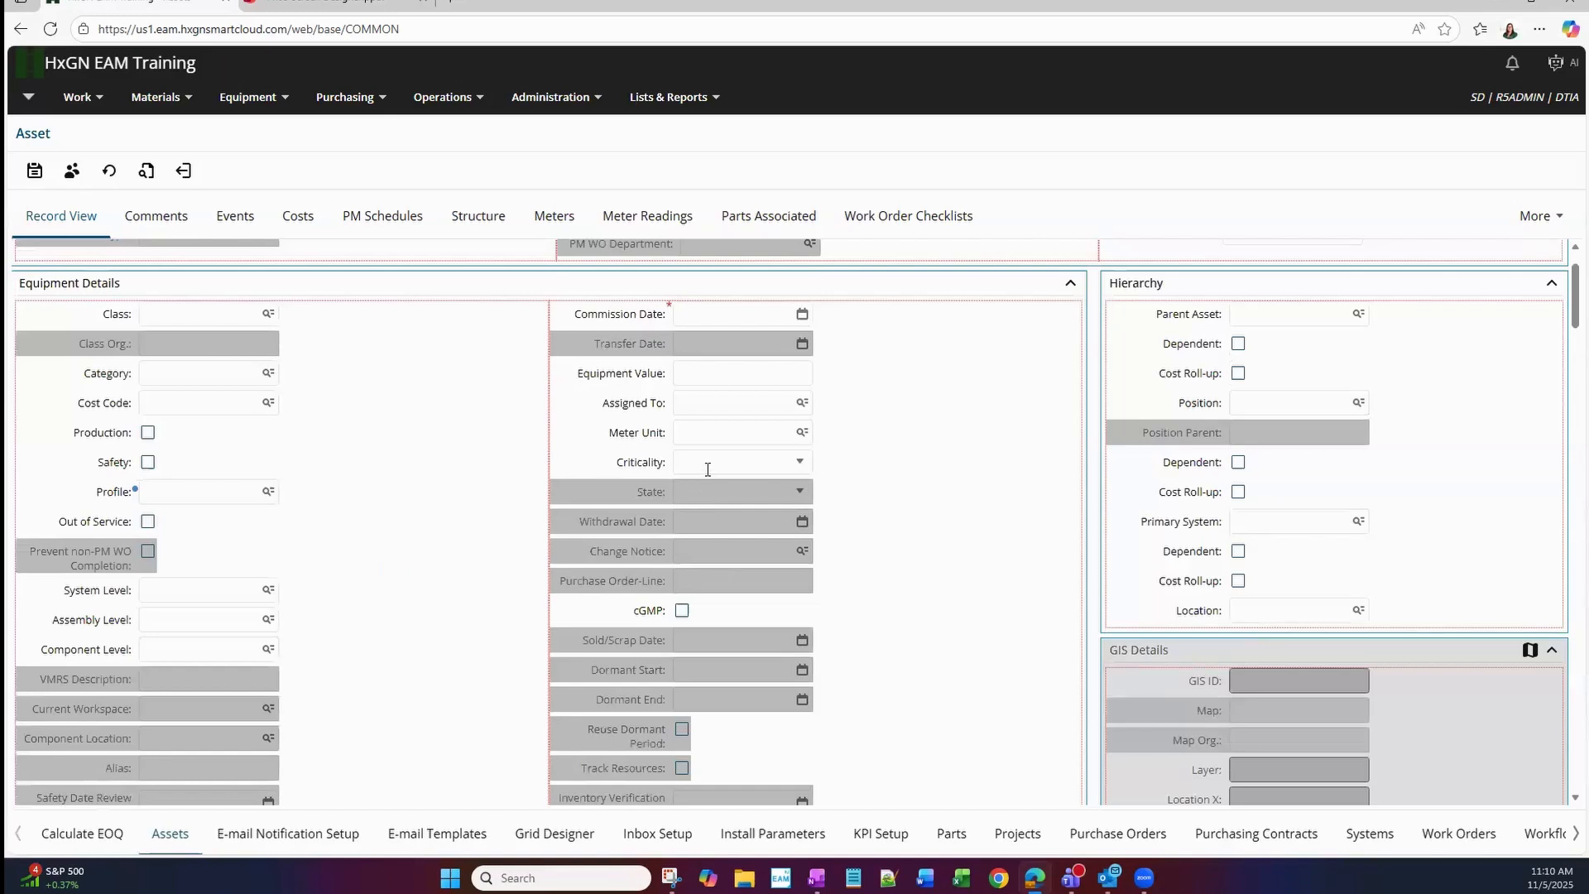
View the hyperlink settings for the Assigned To field and close them without defining a hyperlink.
{"action": "right_click", "coordinate": [719, 407]}
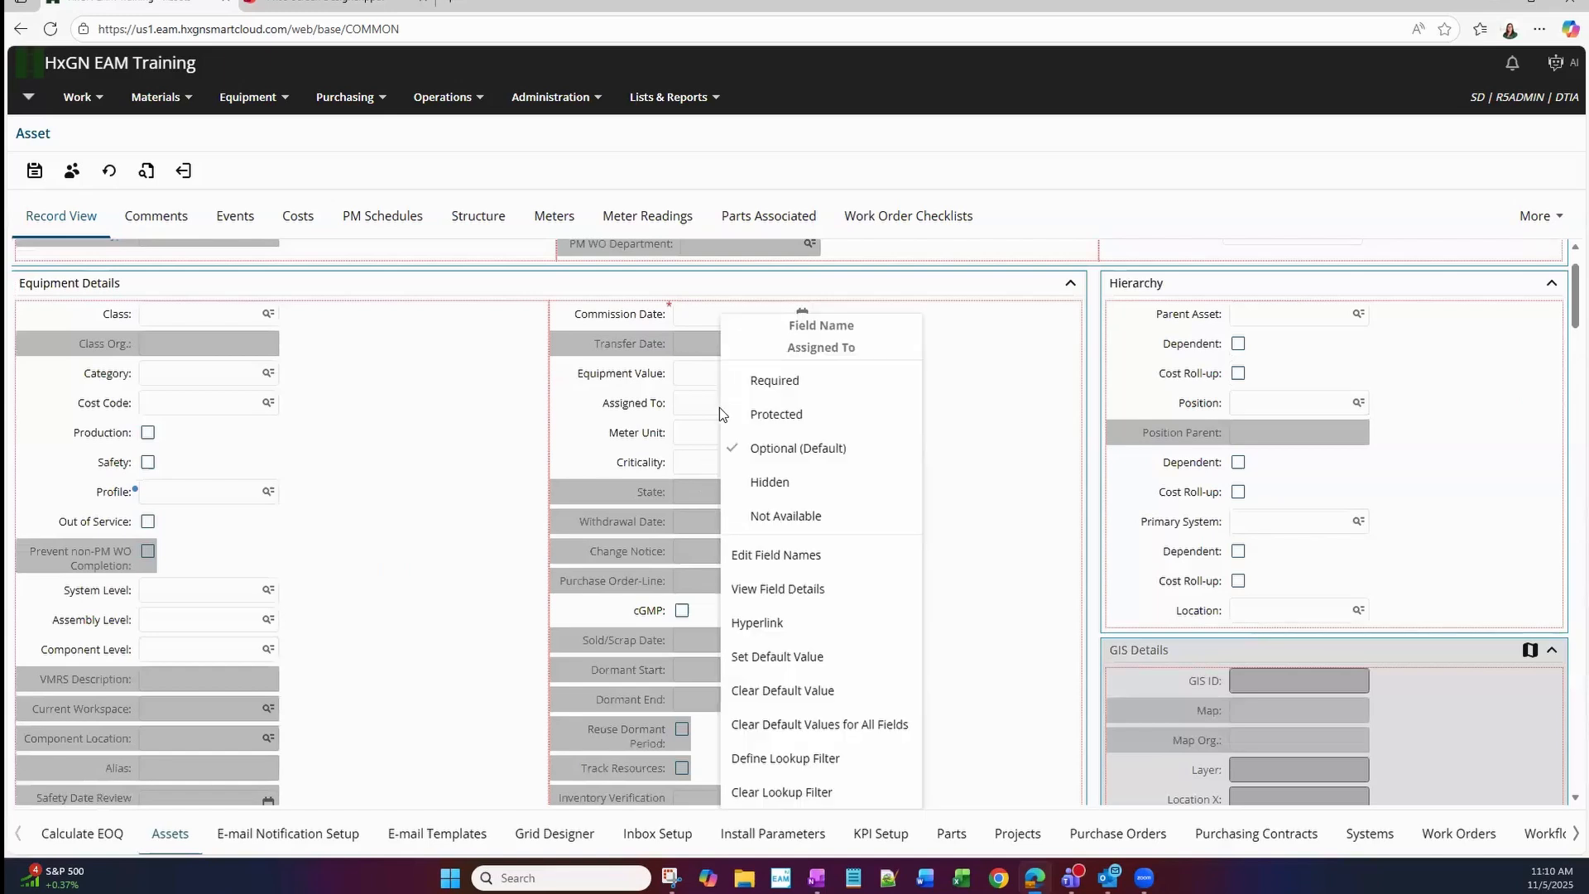
{"action": "left_click", "coordinate": [801, 625]}
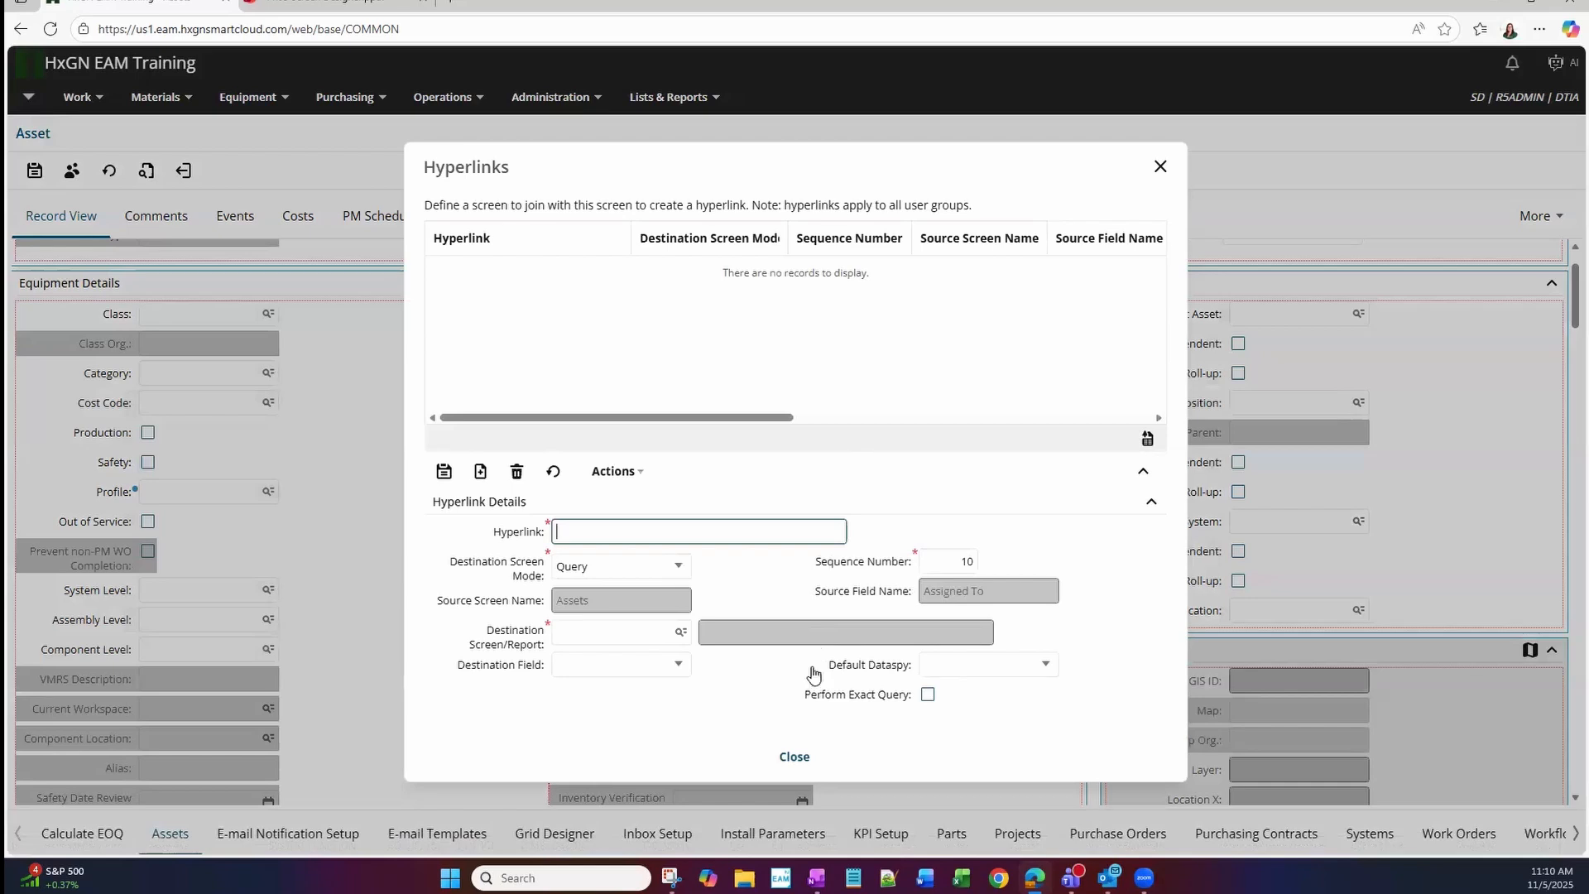
{"action": "left_click", "coordinate": [793, 756]}
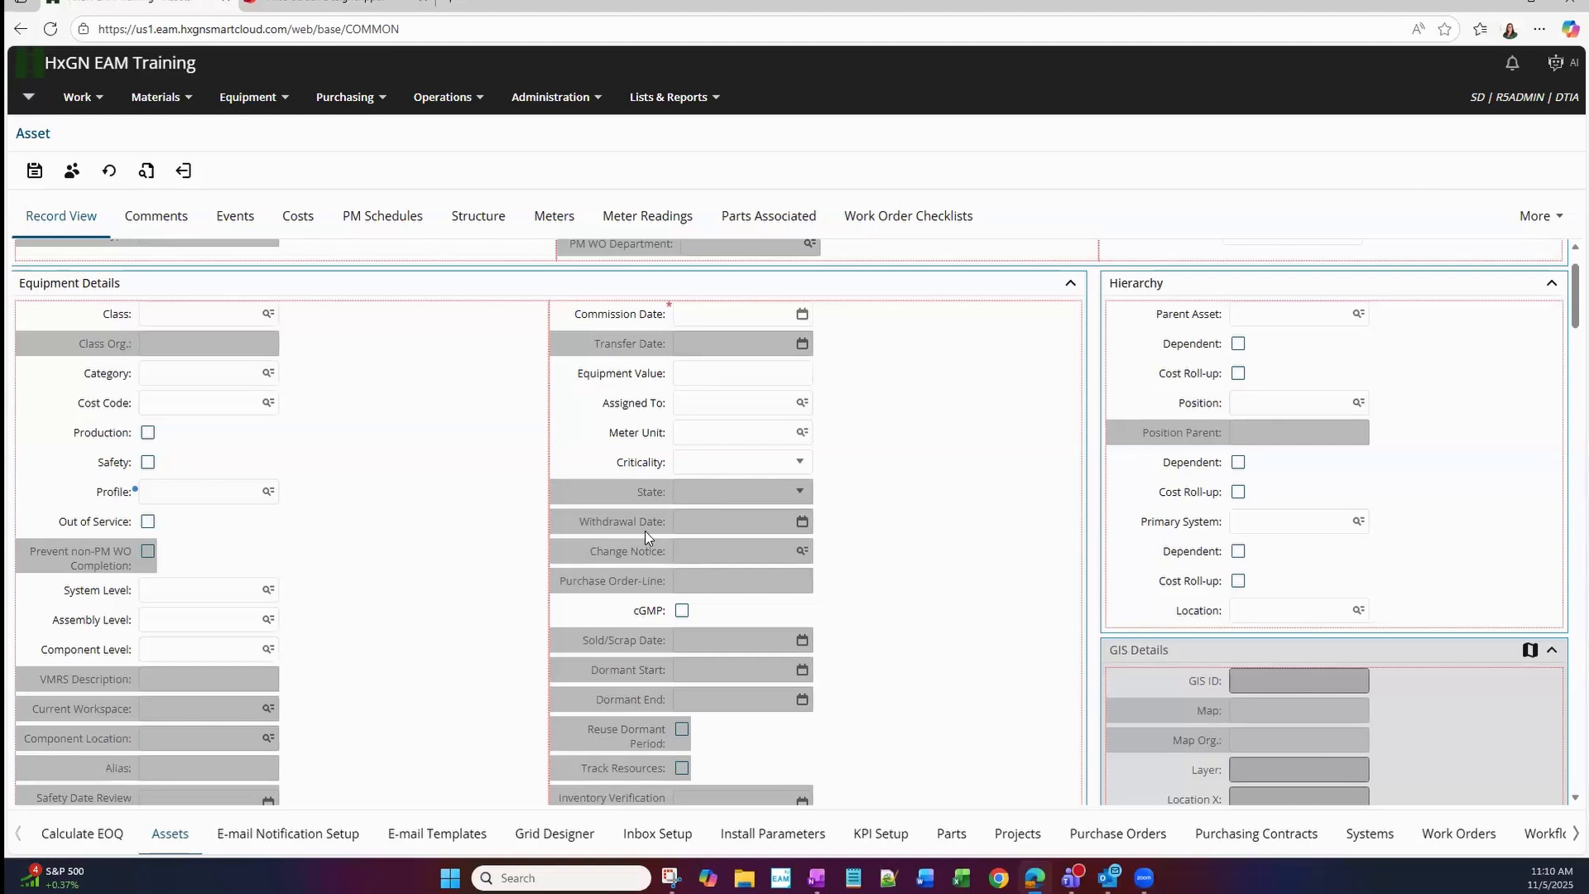
Examine the configuration options of the Criticality field and the equipment description field without changing either.
{"action": "right_click", "coordinate": [704, 469]}
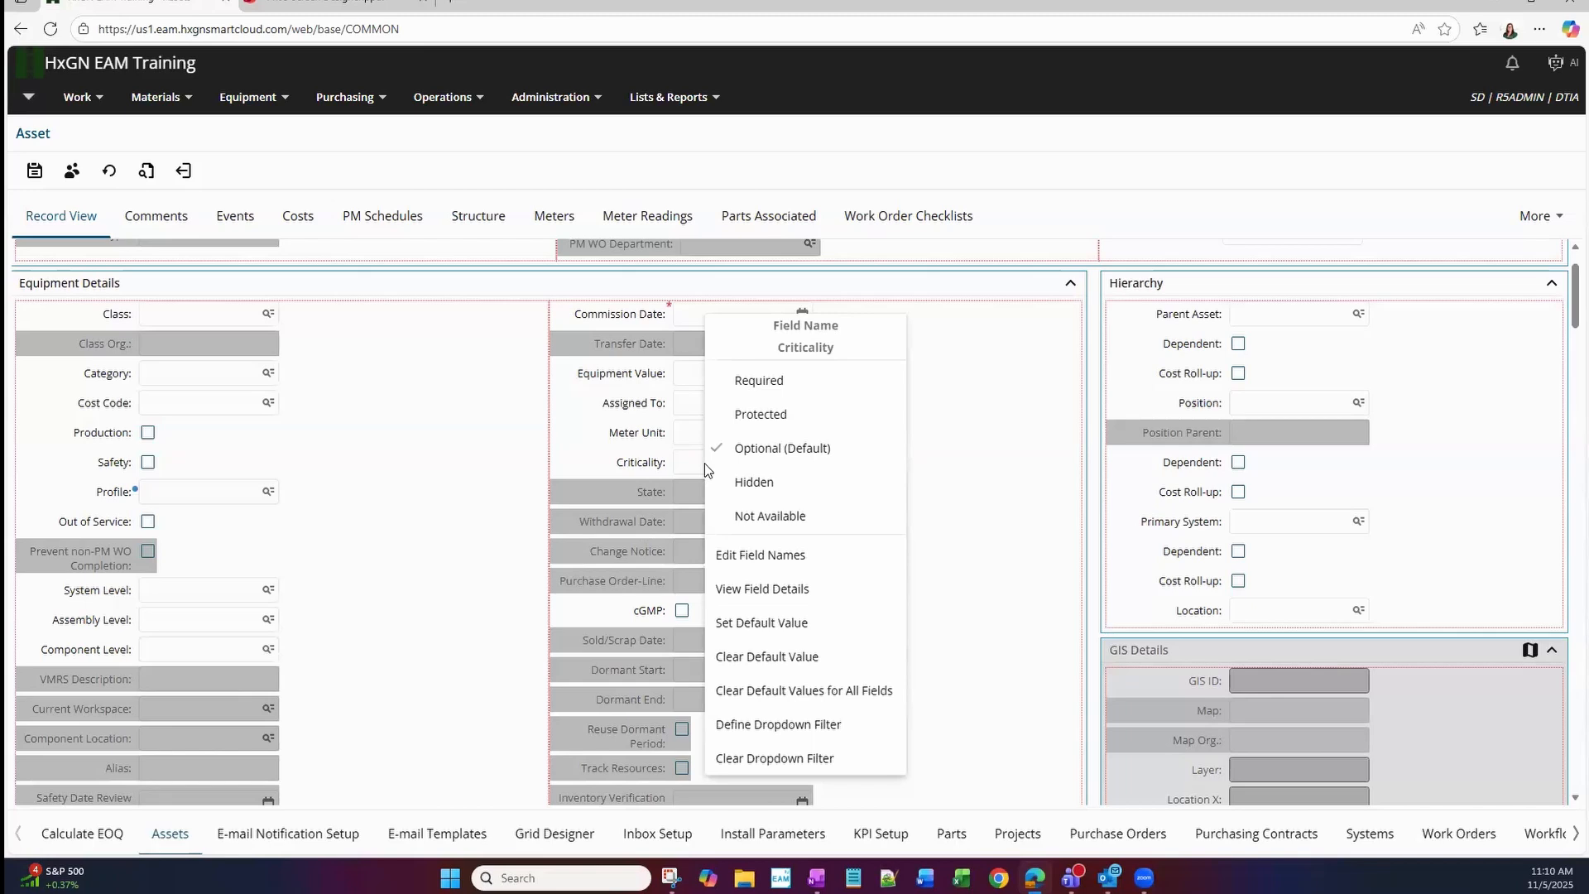
{"action": "left_click", "coordinate": [1043, 467]}
{"action": "scroll", "coordinate": [926, 574], "scroll_direction": "up", "scroll_amount": 1}
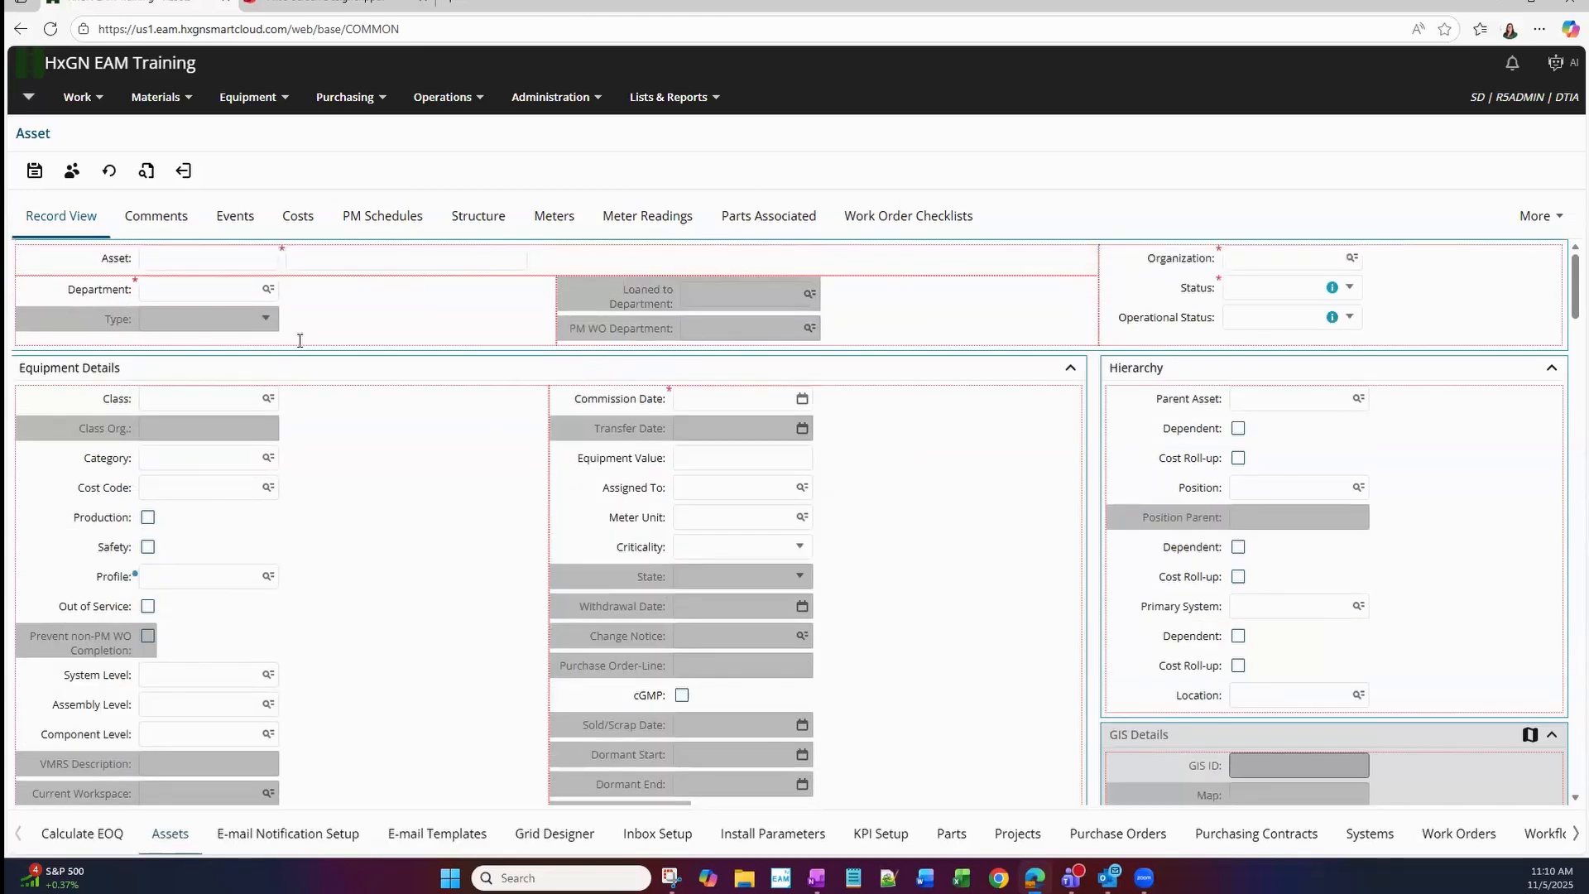
{"action": "right_click", "coordinate": [335, 267]}
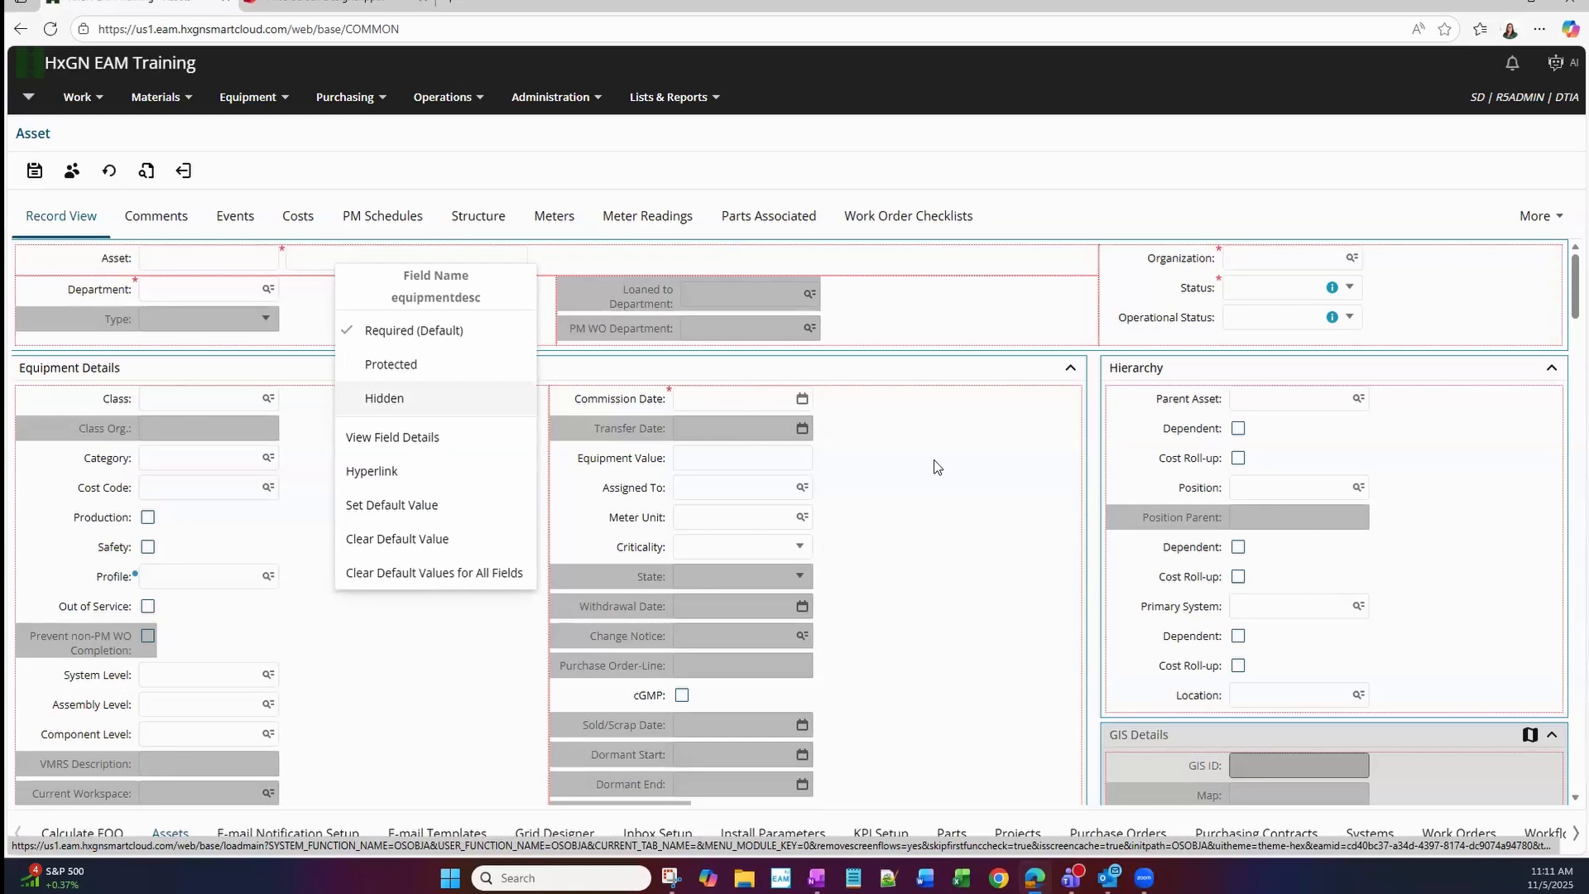
{"action": "scroll", "coordinate": [934, 461], "scroll_direction": "down", "scroll_amount": 1}
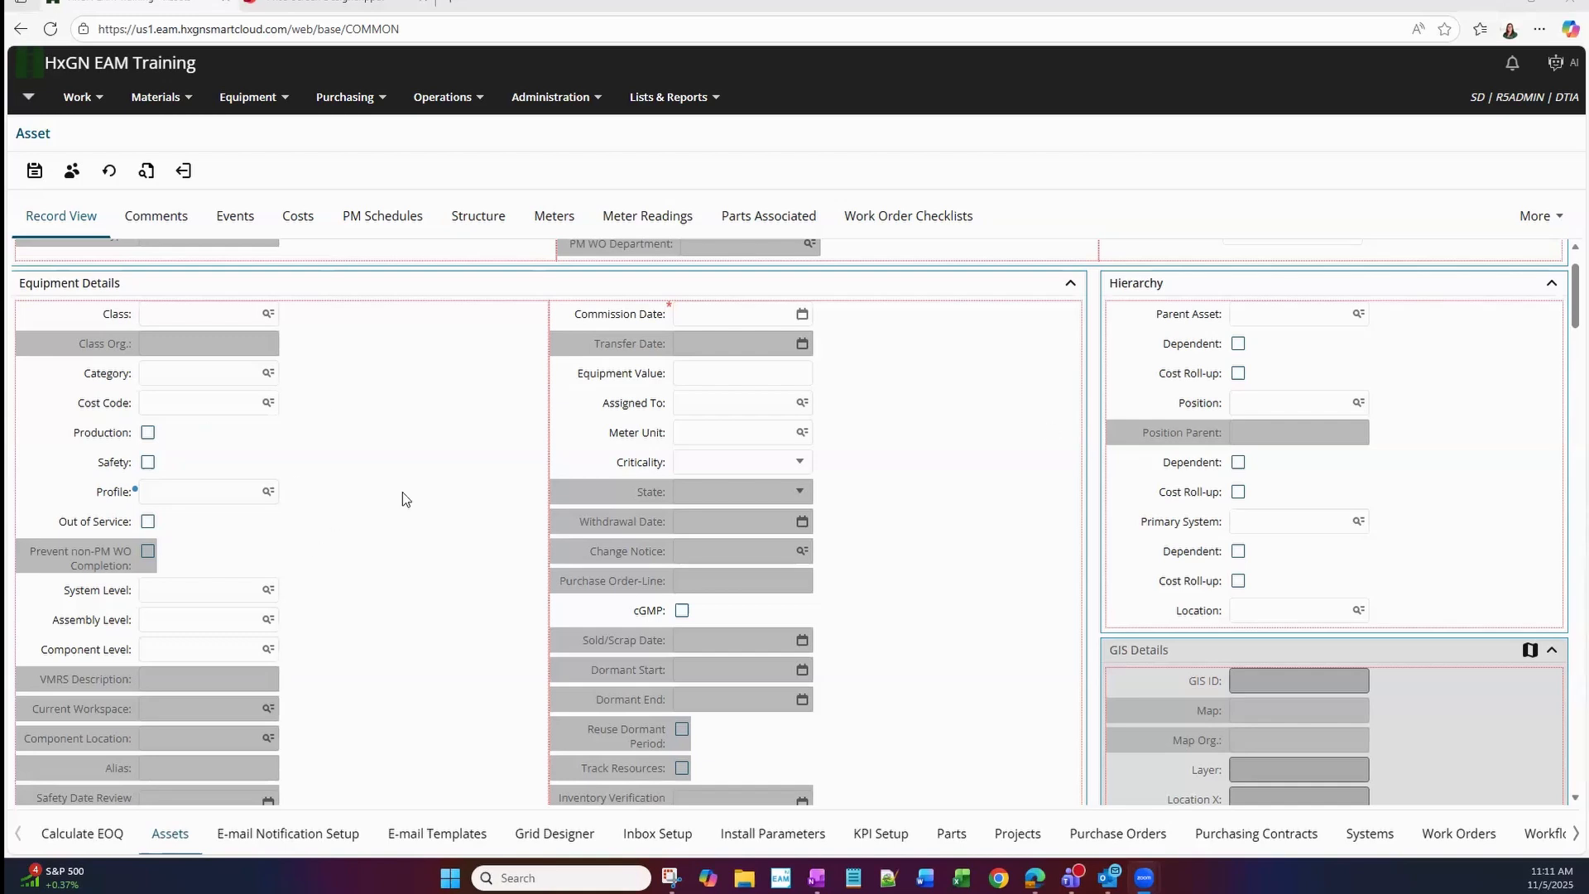
Move the Number of Failures field from the Performance Details block to the end of the RCM Details block.
{"action": "scroll", "coordinate": [405, 483], "scroll_direction": "down", "scroll_amount": 7}
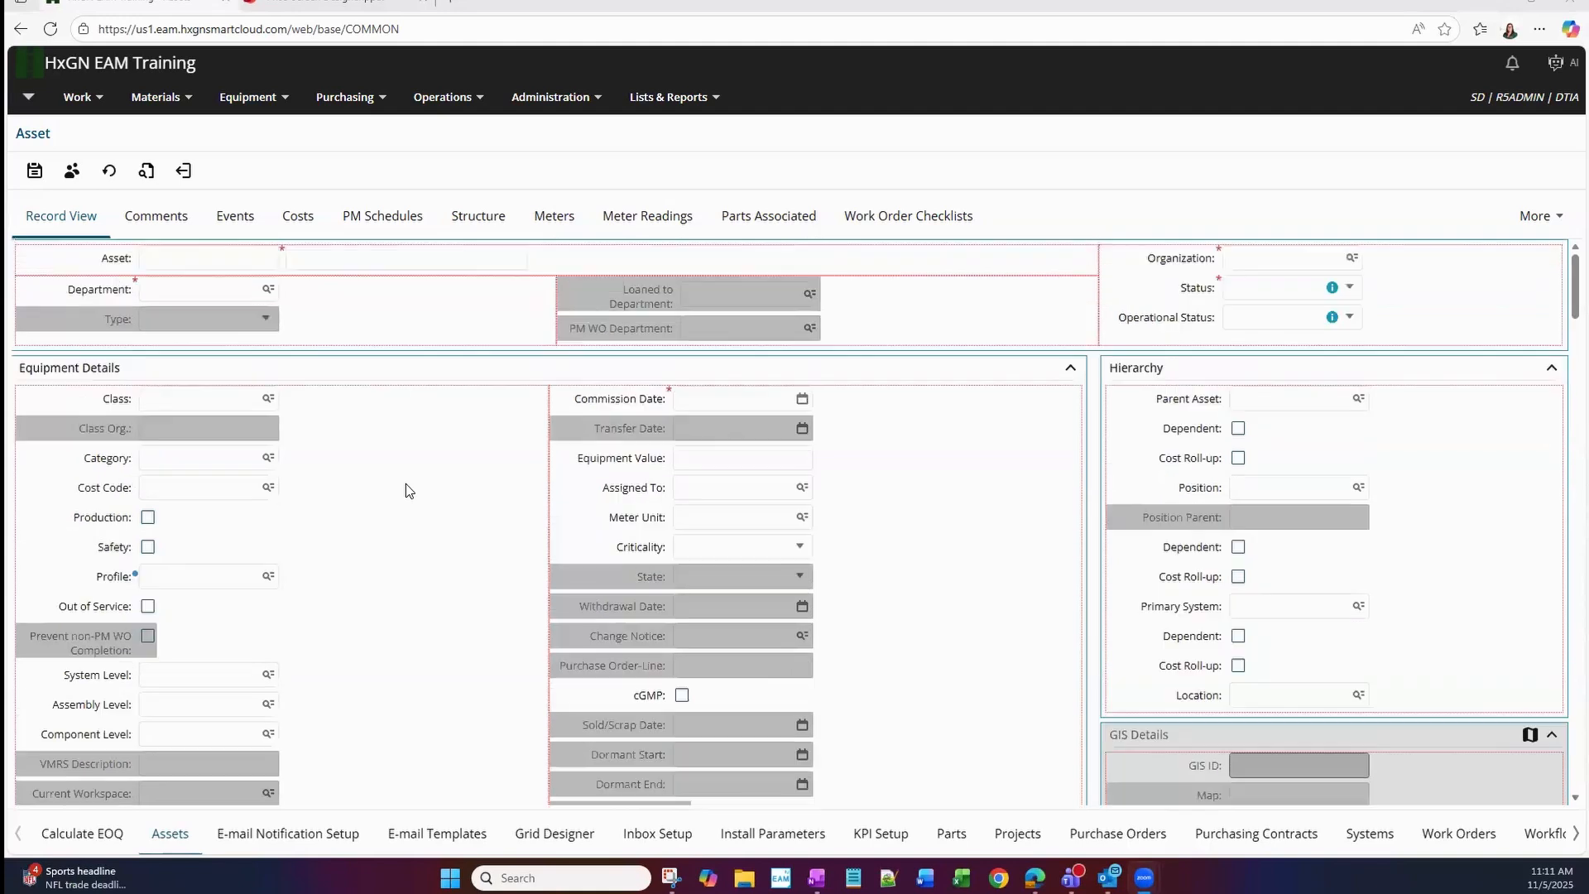
{"action": "scroll", "coordinate": [406, 484], "scroll_direction": "down", "scroll_amount": 5}
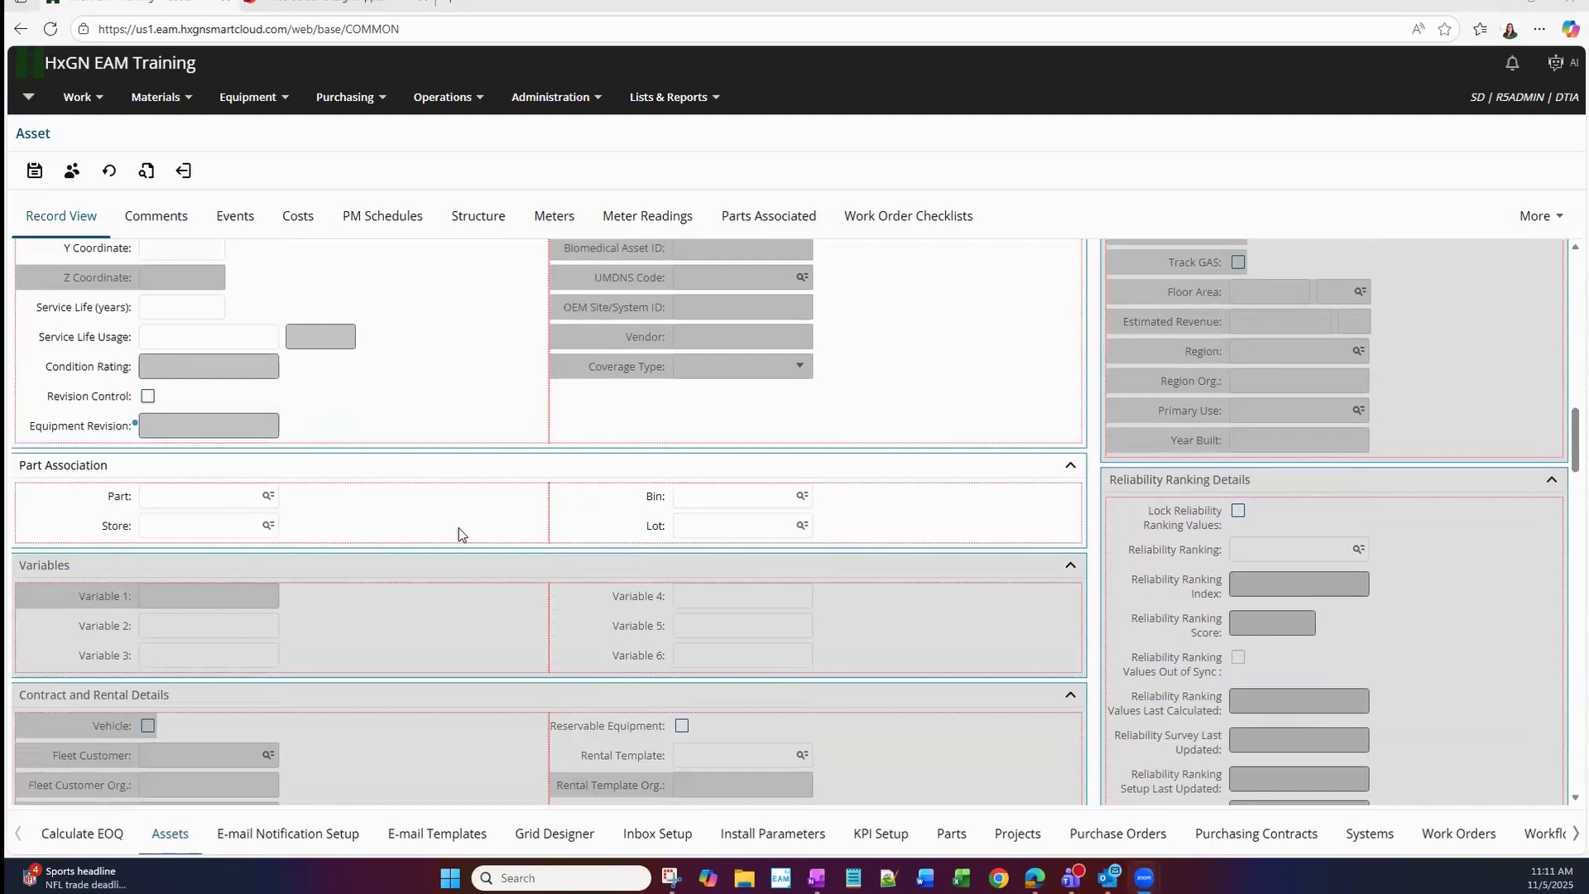
{"action": "scroll", "coordinate": [459, 528], "scroll_direction": "down", "scroll_amount": 2}
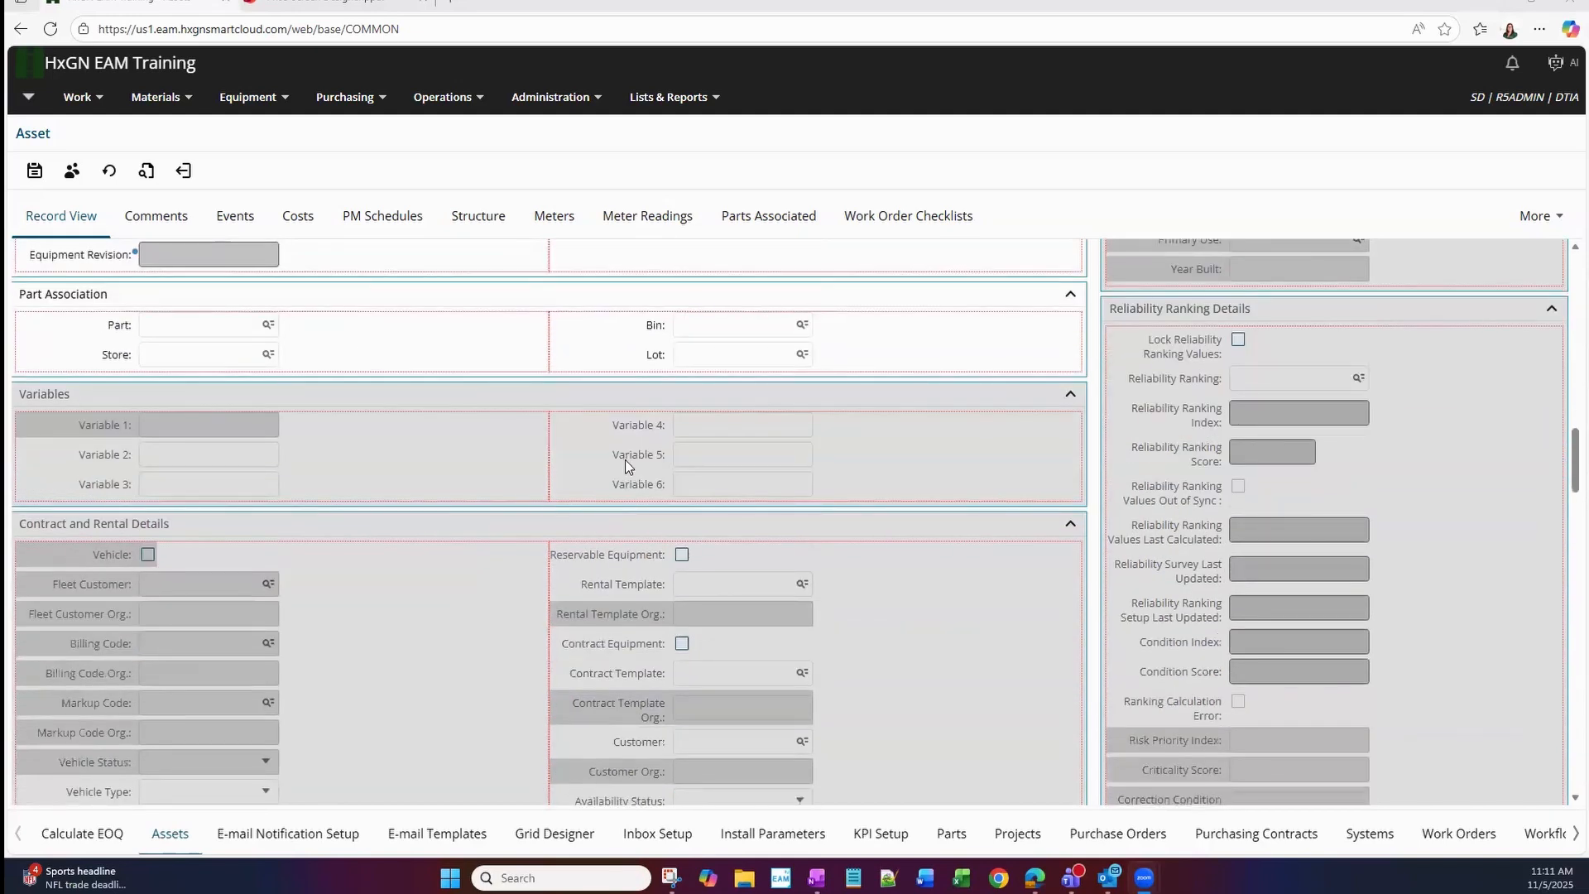
{"action": "scroll", "coordinate": [626, 463], "scroll_direction": "down", "scroll_amount": 1}
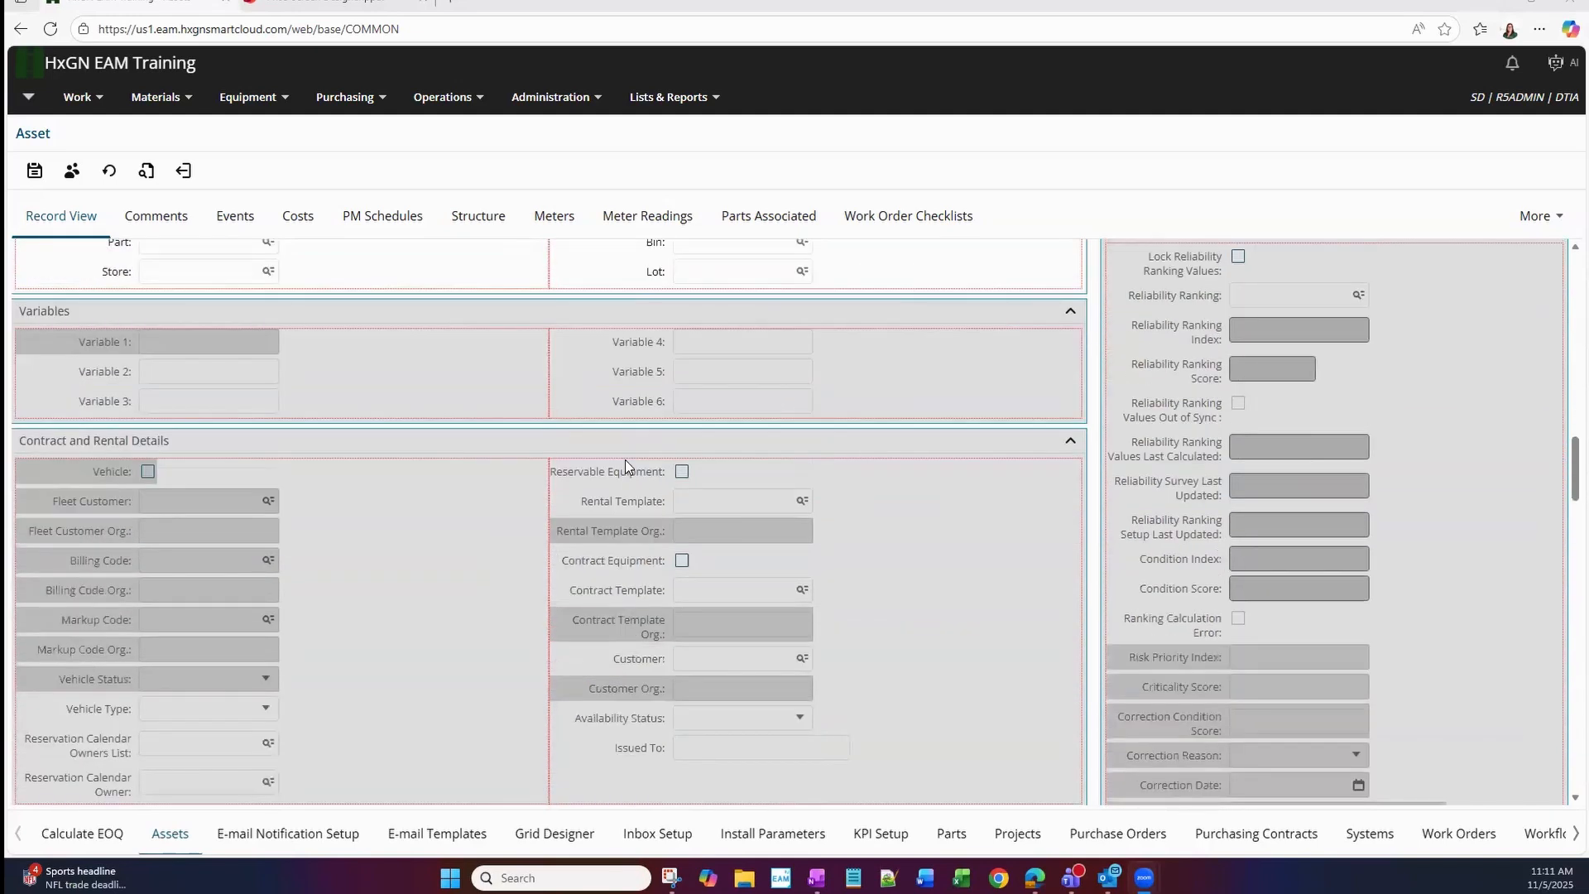
{"action": "scroll", "coordinate": [619, 570], "scroll_direction": "down", "scroll_amount": 4}
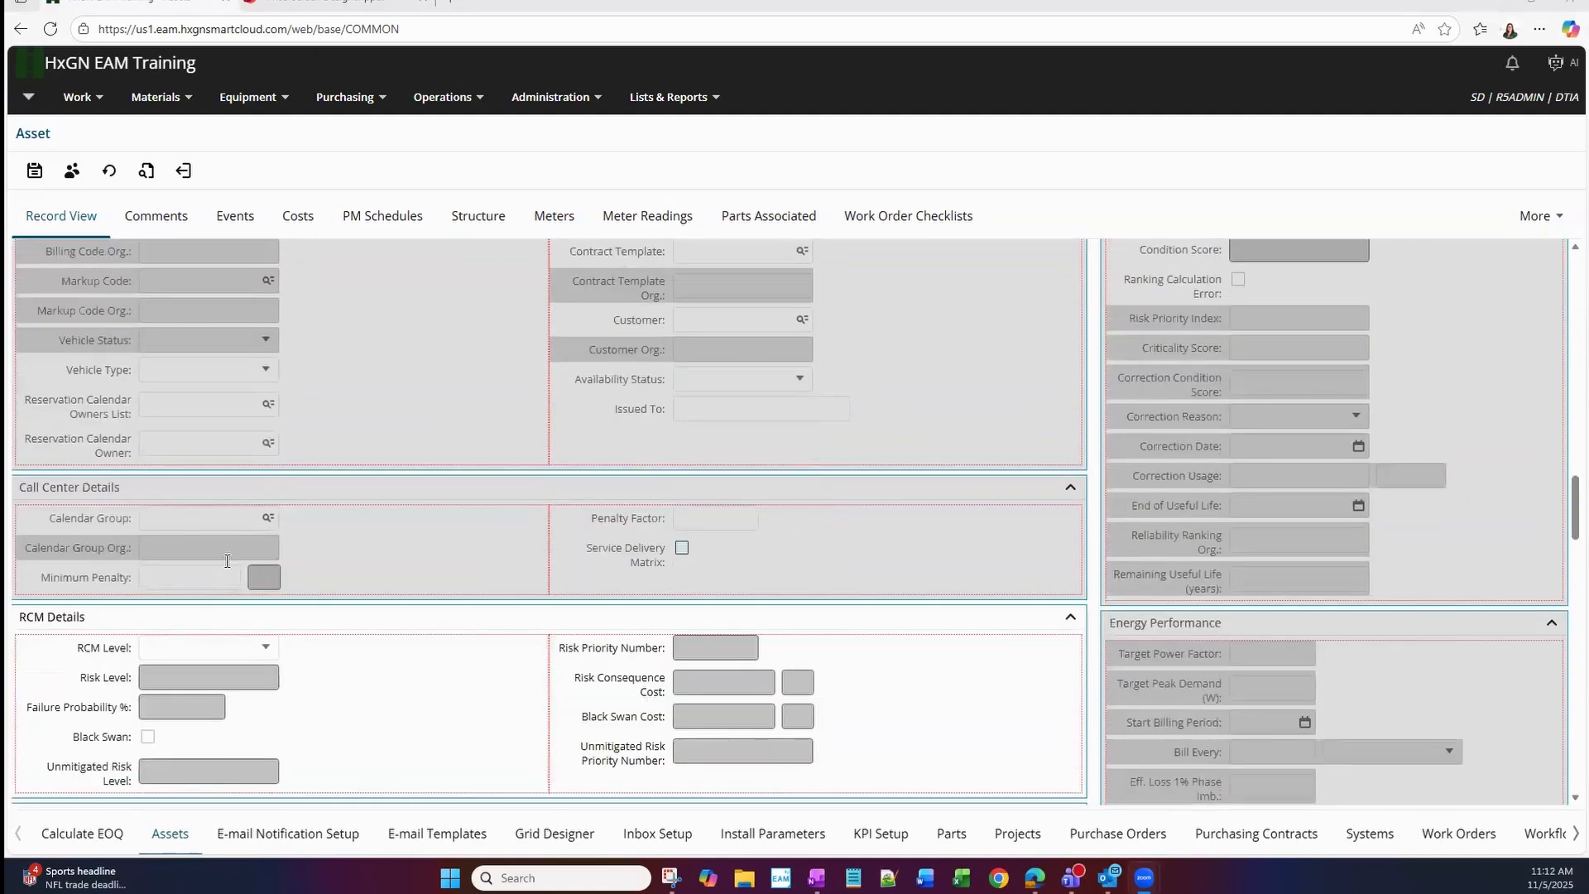
{"action": "scroll", "coordinate": [687, 612], "scroll_direction": "down", "scroll_amount": 1}
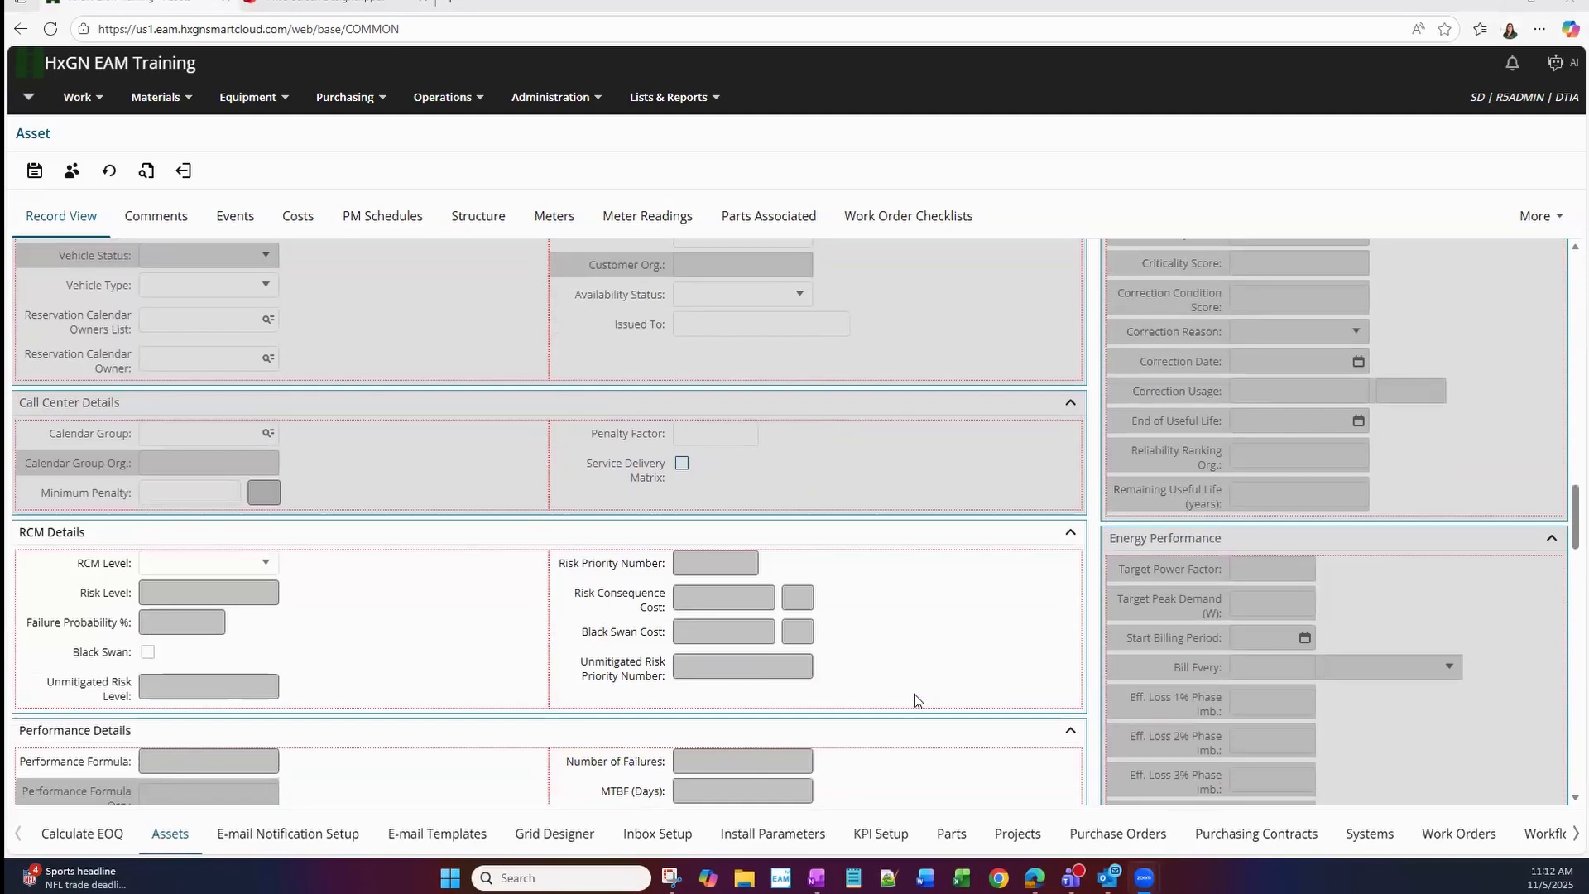
{"action": "scroll", "coordinate": [916, 701], "scroll_direction": "down", "scroll_amount": 3}
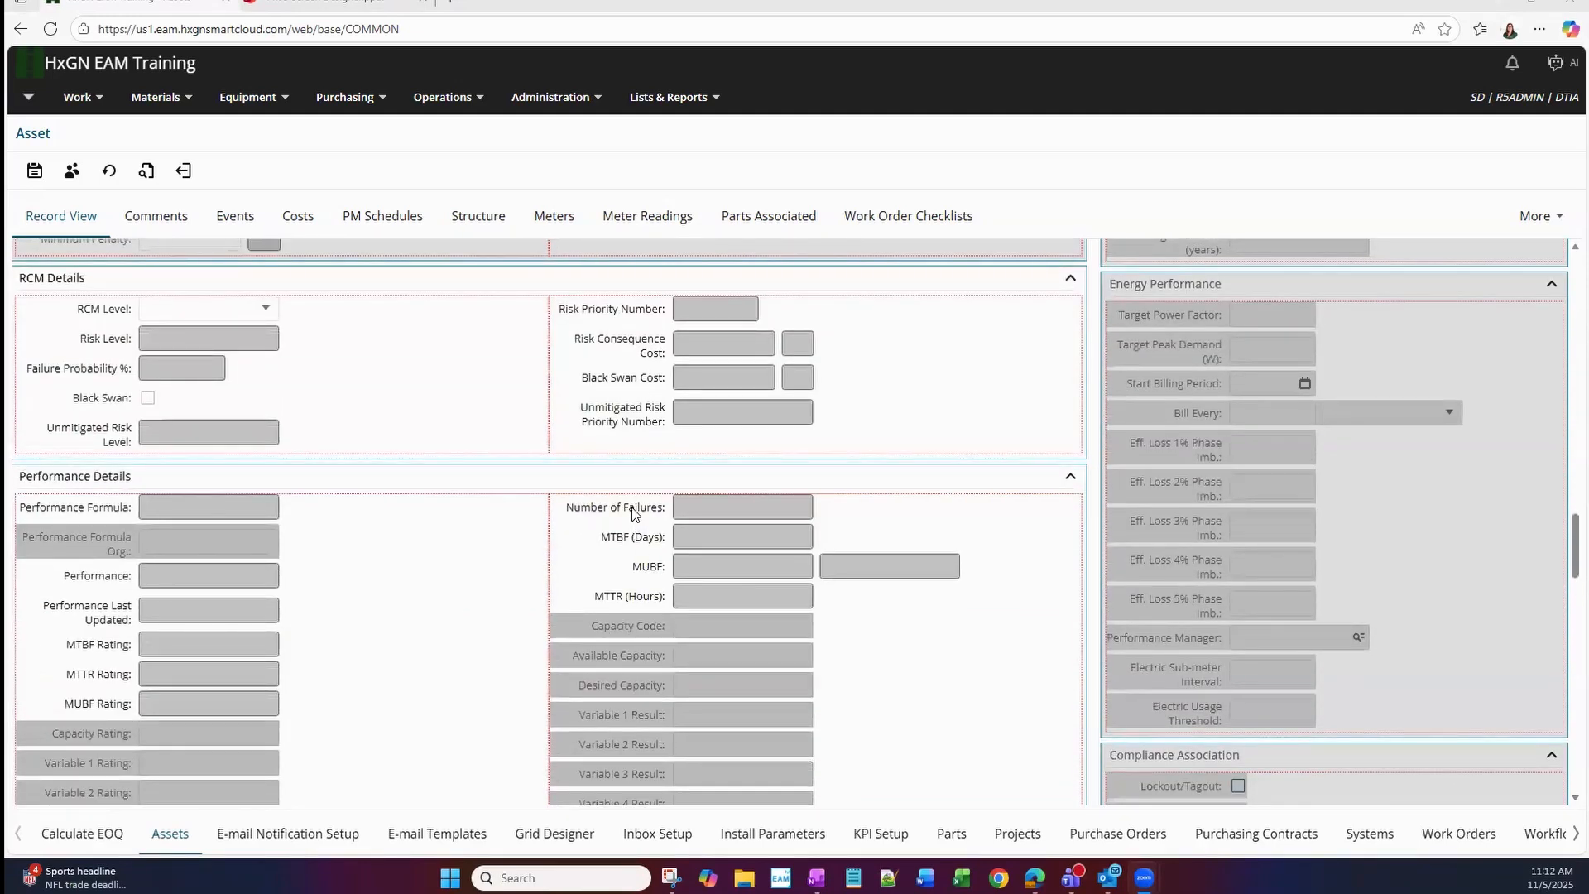
{"action": "left_click_drag", "start_coordinate": [634, 513], "coordinate": [625, 442]}
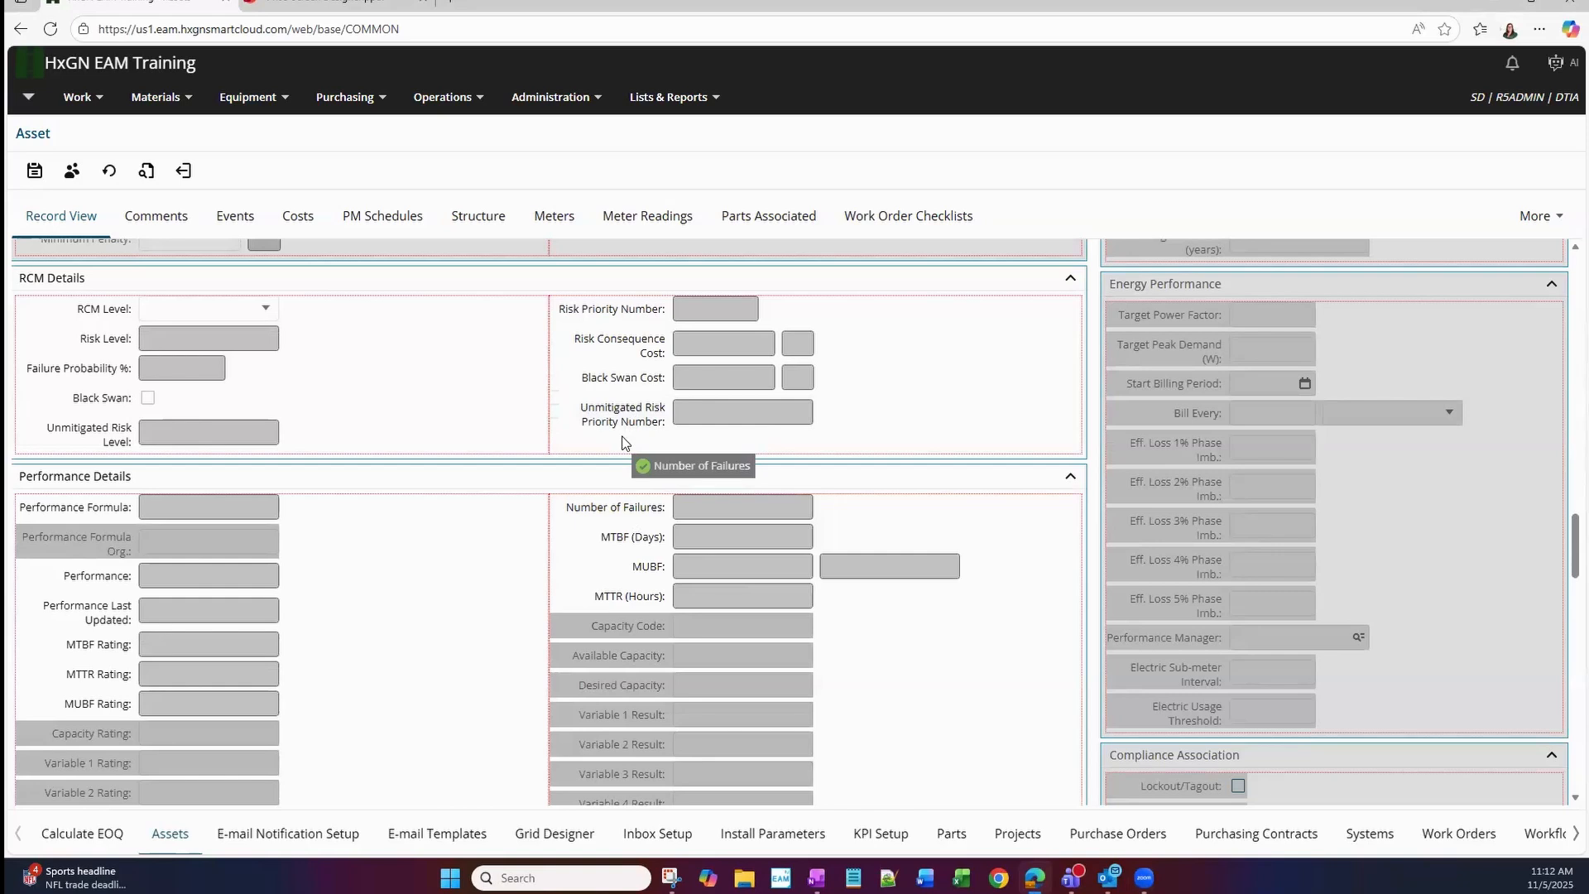
{"action": "left_click_drag", "start_coordinate": [622, 442], "coordinate": [623, 447]}
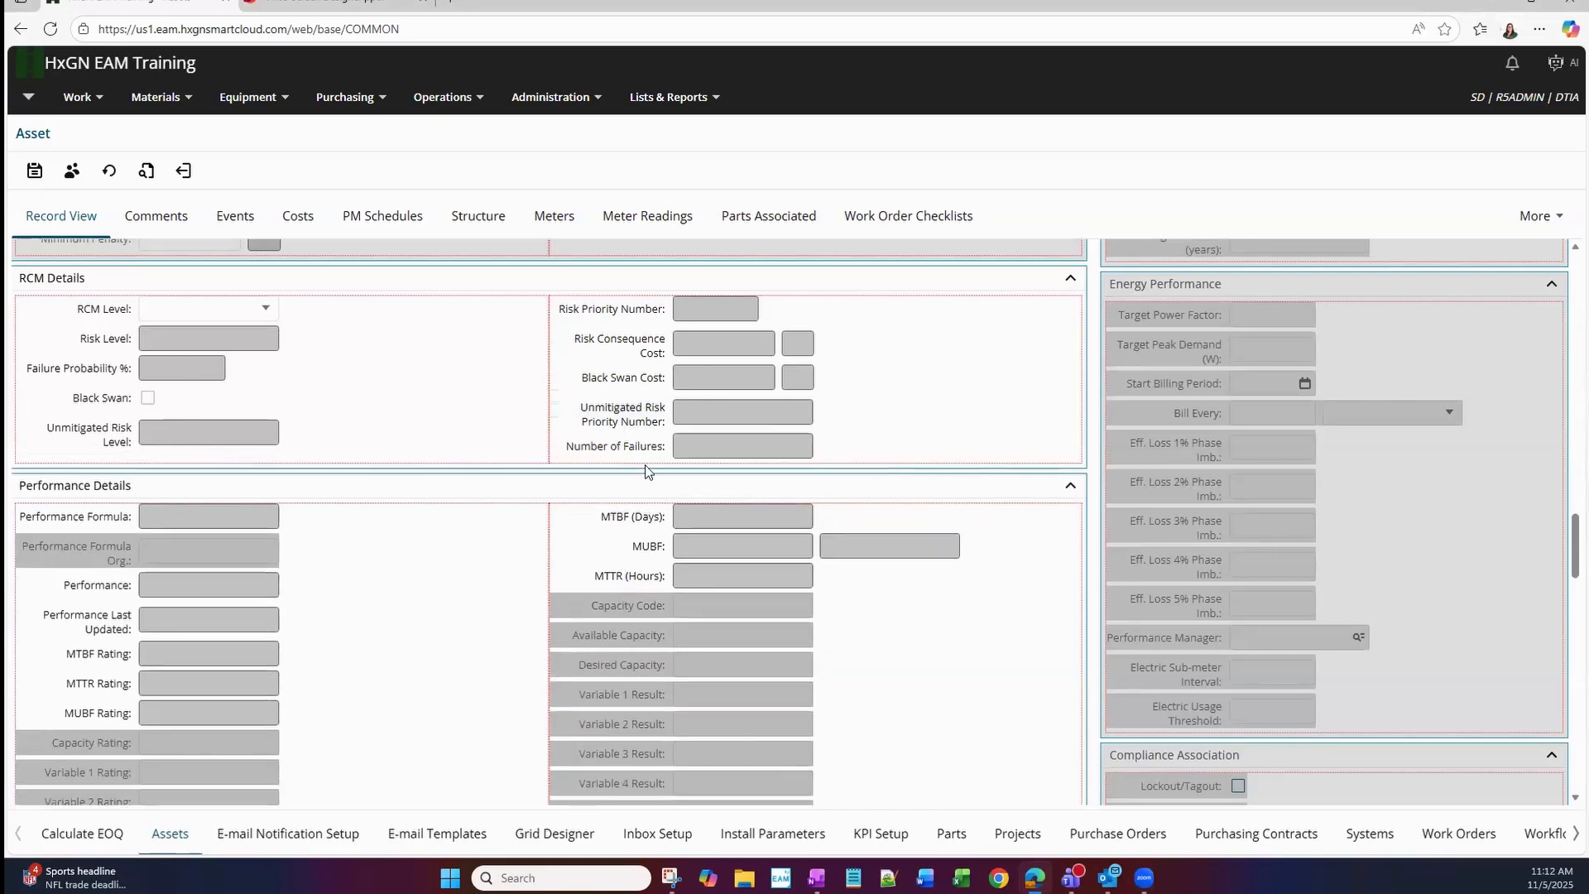
Move the Number of Failures field up into Call Center Details and on into the Contract and Rental Details block.
{"action": "scroll", "coordinate": [605, 560], "scroll_direction": "up", "scroll_amount": 1}
{"action": "mouse_move", "coordinate": [621, 531]}
{"action": "left_mouse_down"}
{"action": "mouse_move", "coordinate": [637, 335]}
{"action": "mouse_move", "coordinate": [632, 557]}
{"action": "left_mouse_up"}
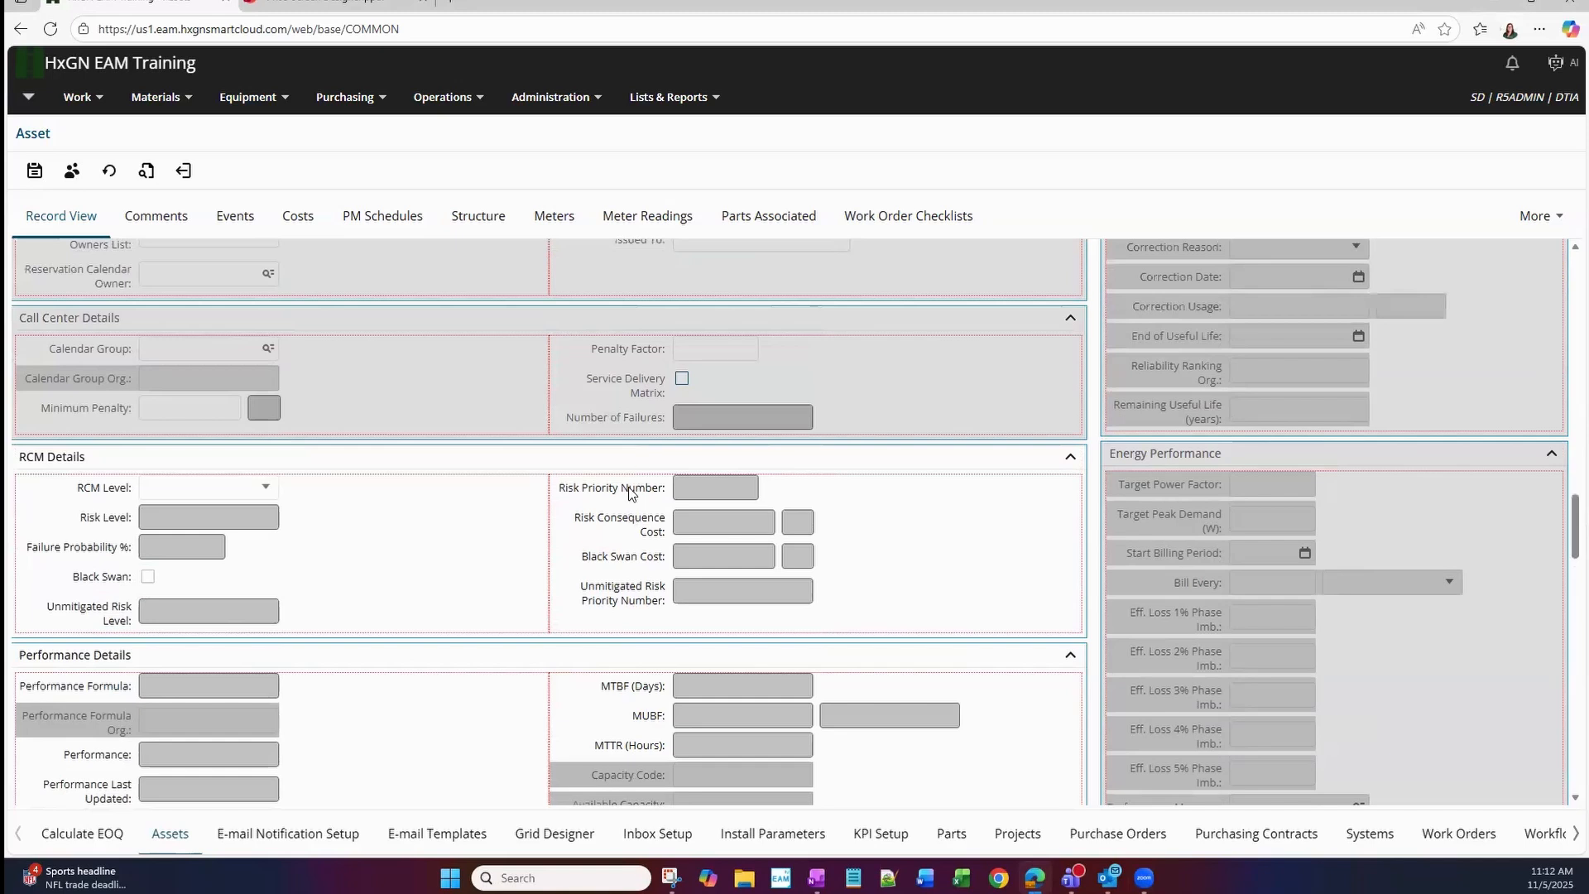
{"action": "scroll", "coordinate": [627, 500], "scroll_direction": "up", "scroll_amount": 1}
{"action": "left_click_drag", "start_coordinate": [627, 500], "coordinate": [624, 402]}
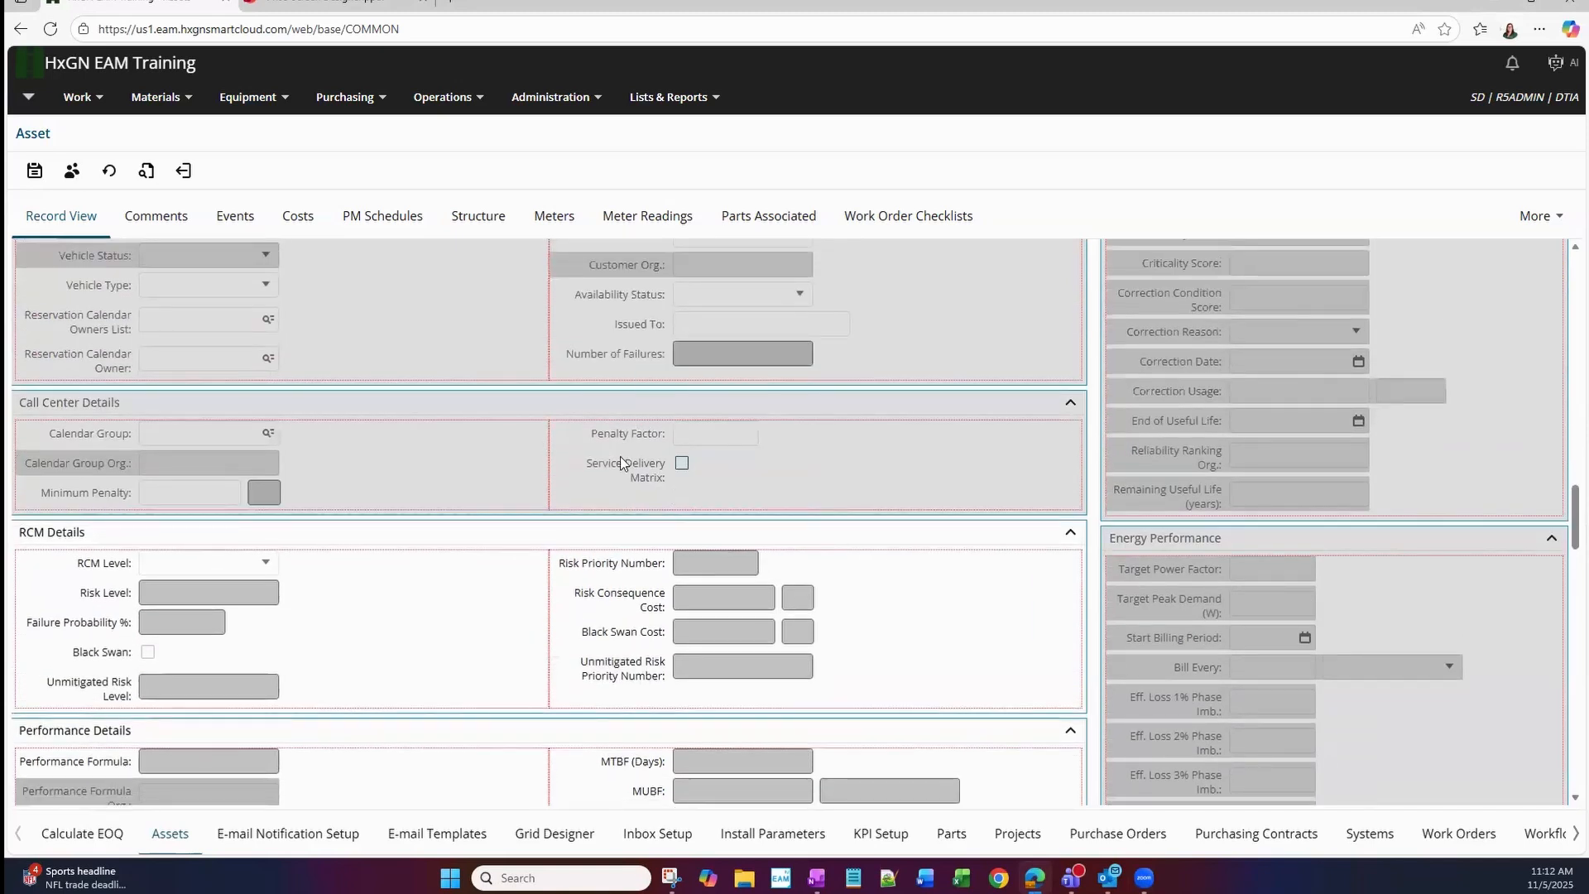
View the block options and block name settings of Performance Details, and cancel without renaming the block.
{"action": "scroll", "coordinate": [648, 583], "scroll_direction": "down", "scroll_amount": 2}
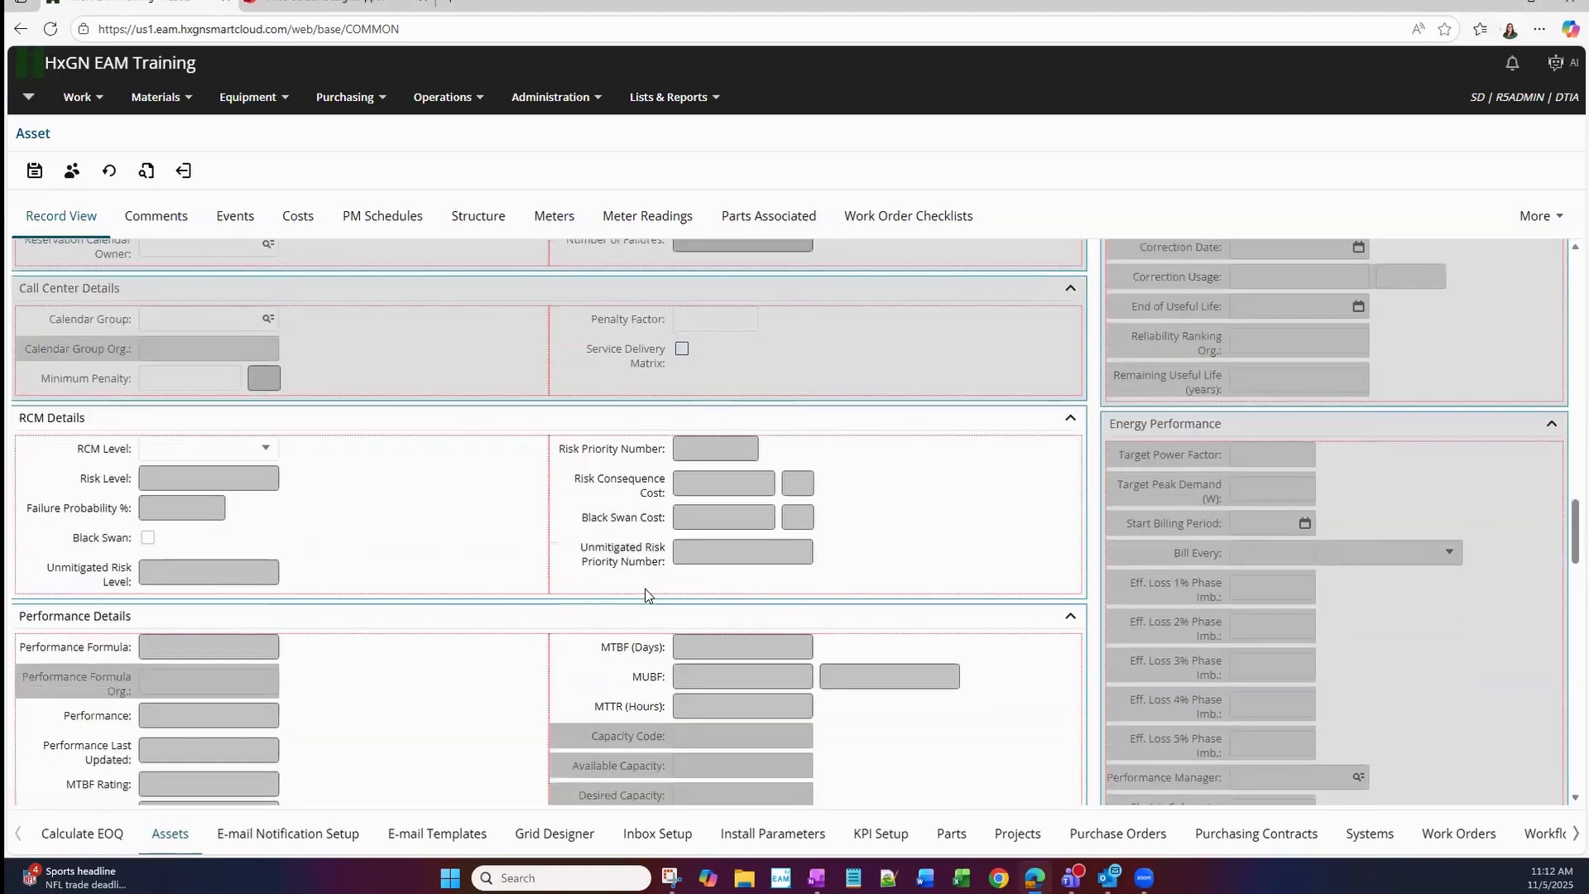
{"action": "scroll", "coordinate": [450, 550], "scroll_direction": "down", "scroll_amount": 3}
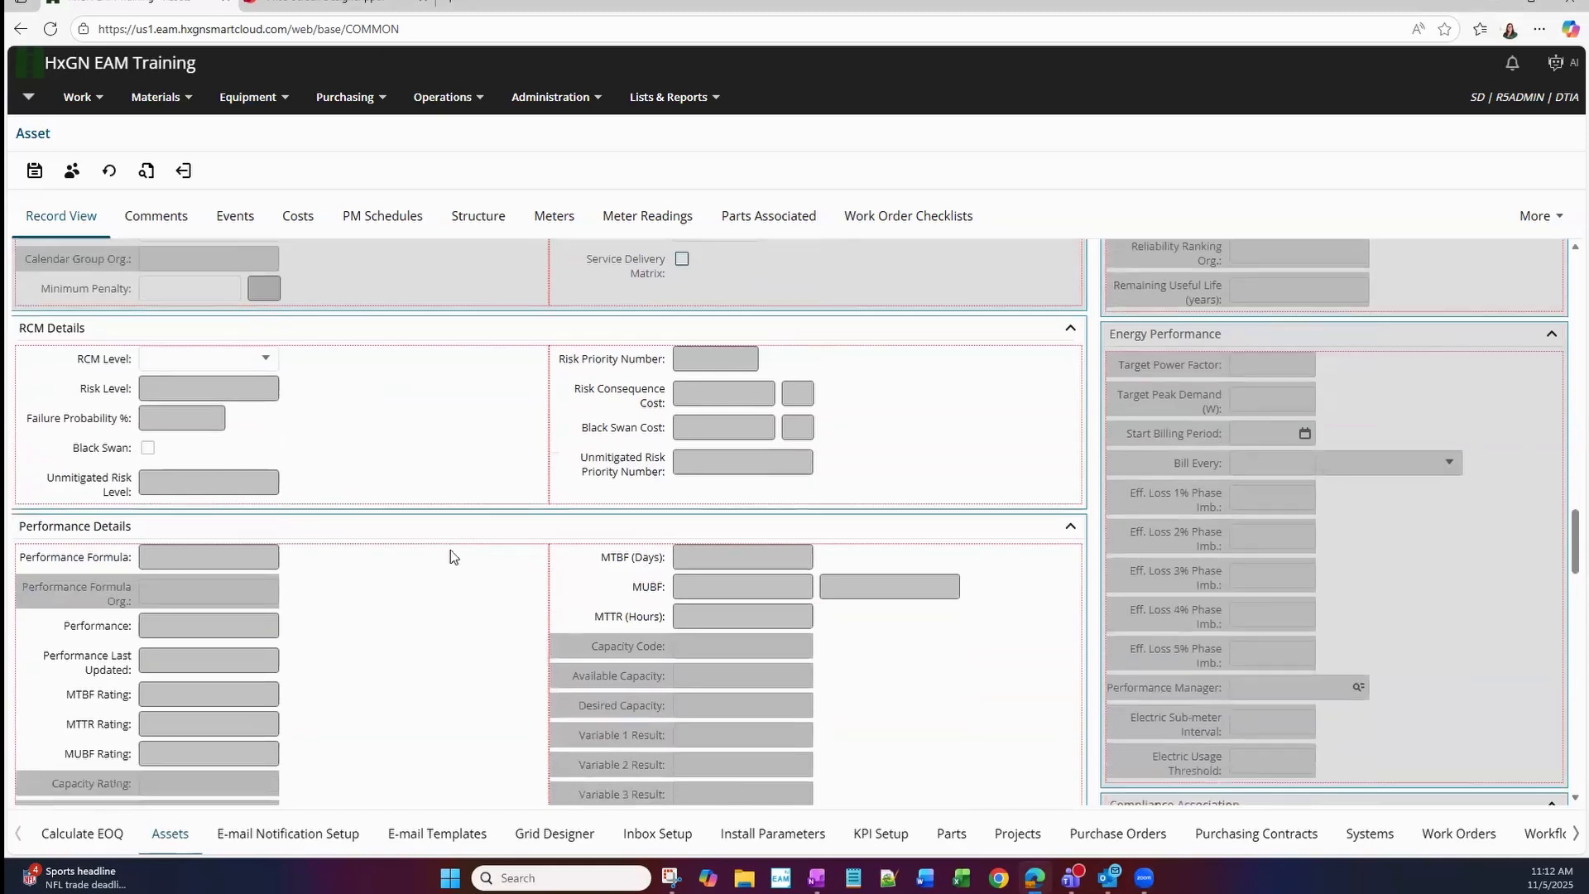
{"action": "right_click", "coordinate": [94, 311]}
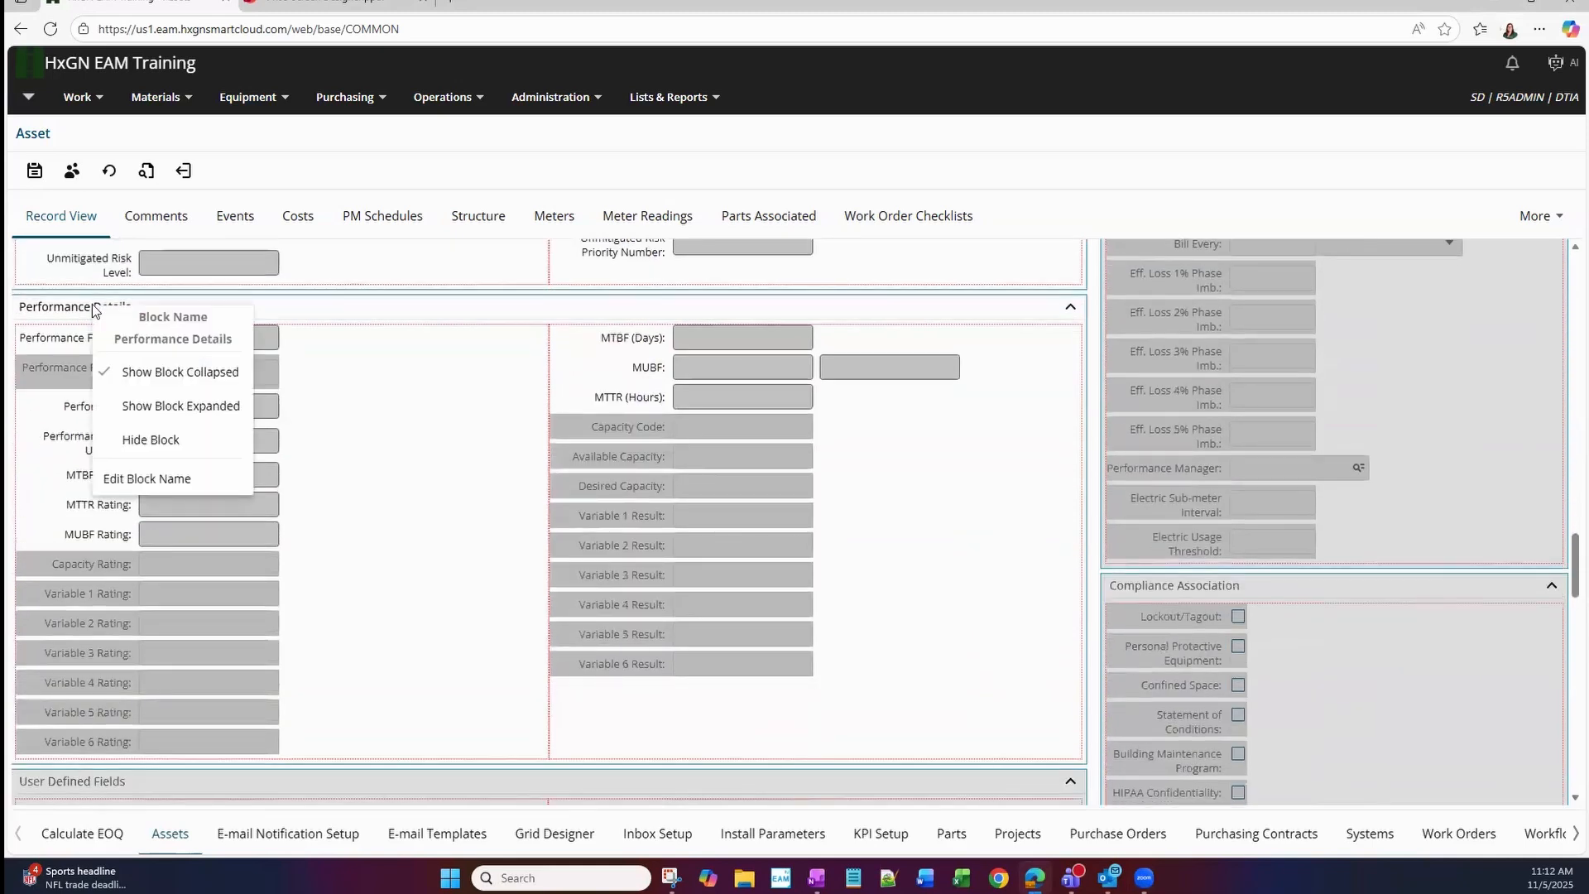
{"action": "left_click", "coordinate": [178, 487]}
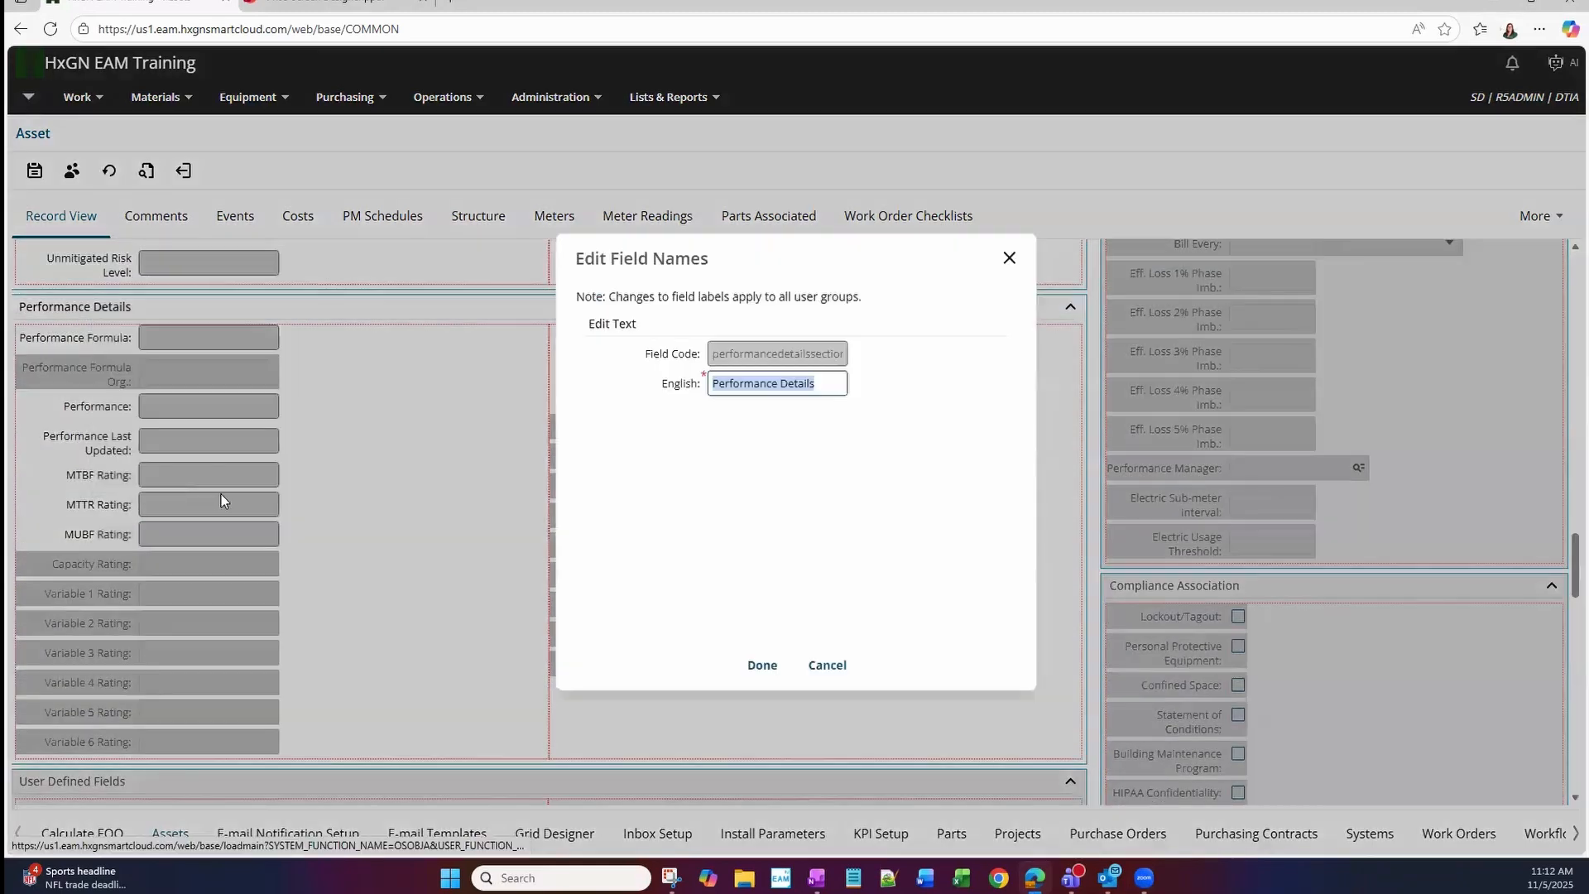
{"action": "left_click", "coordinate": [817, 665]}
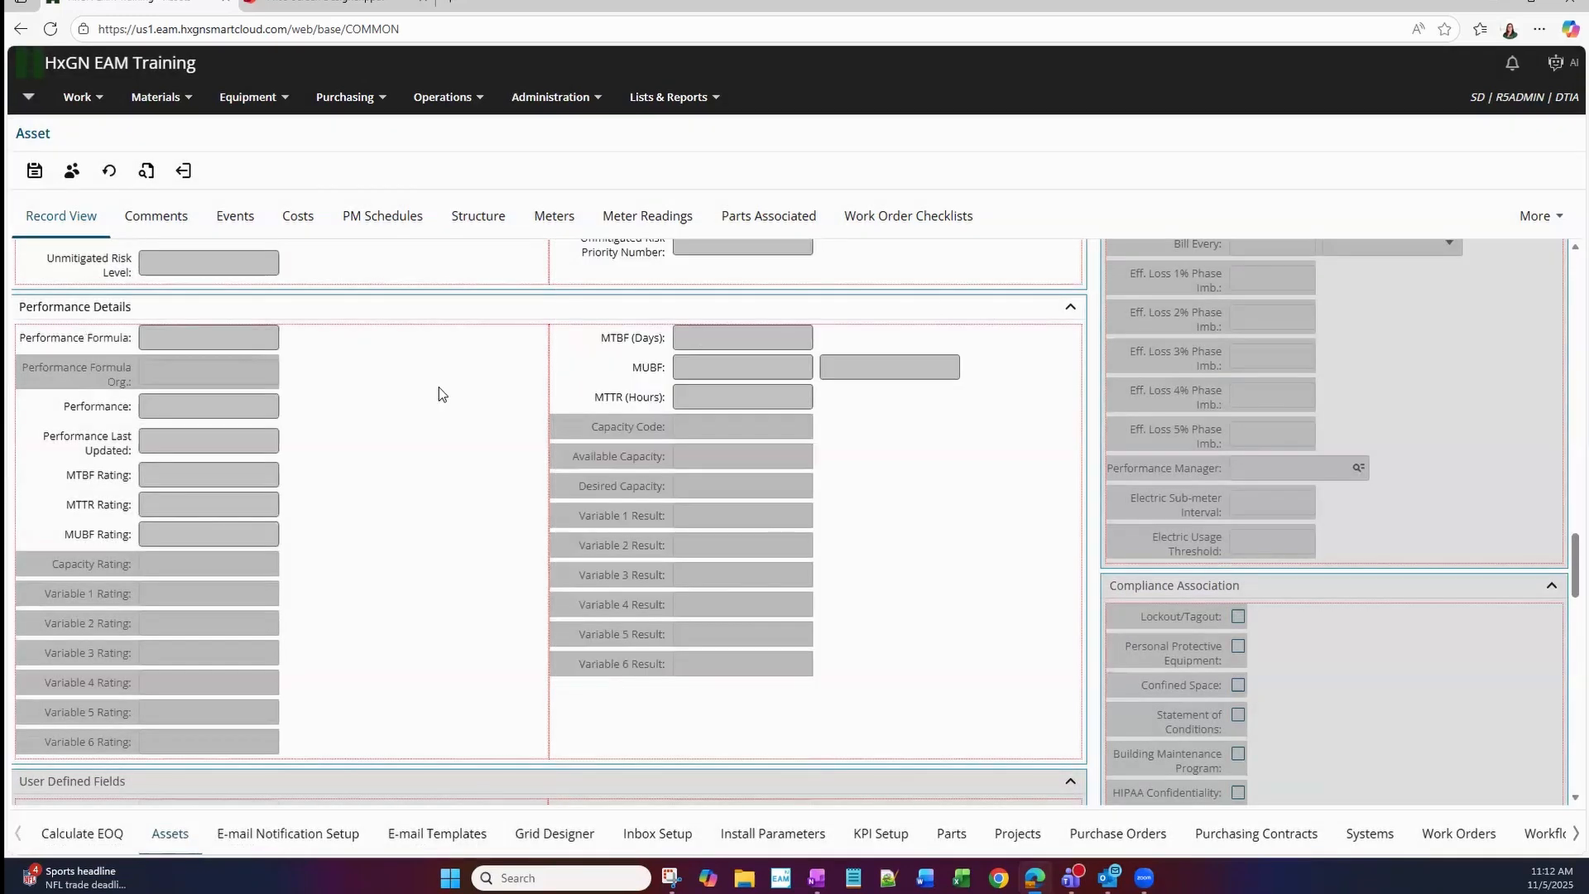
{"action": "scroll", "coordinate": [414, 399], "scroll_direction": "up", "scroll_amount": 1}
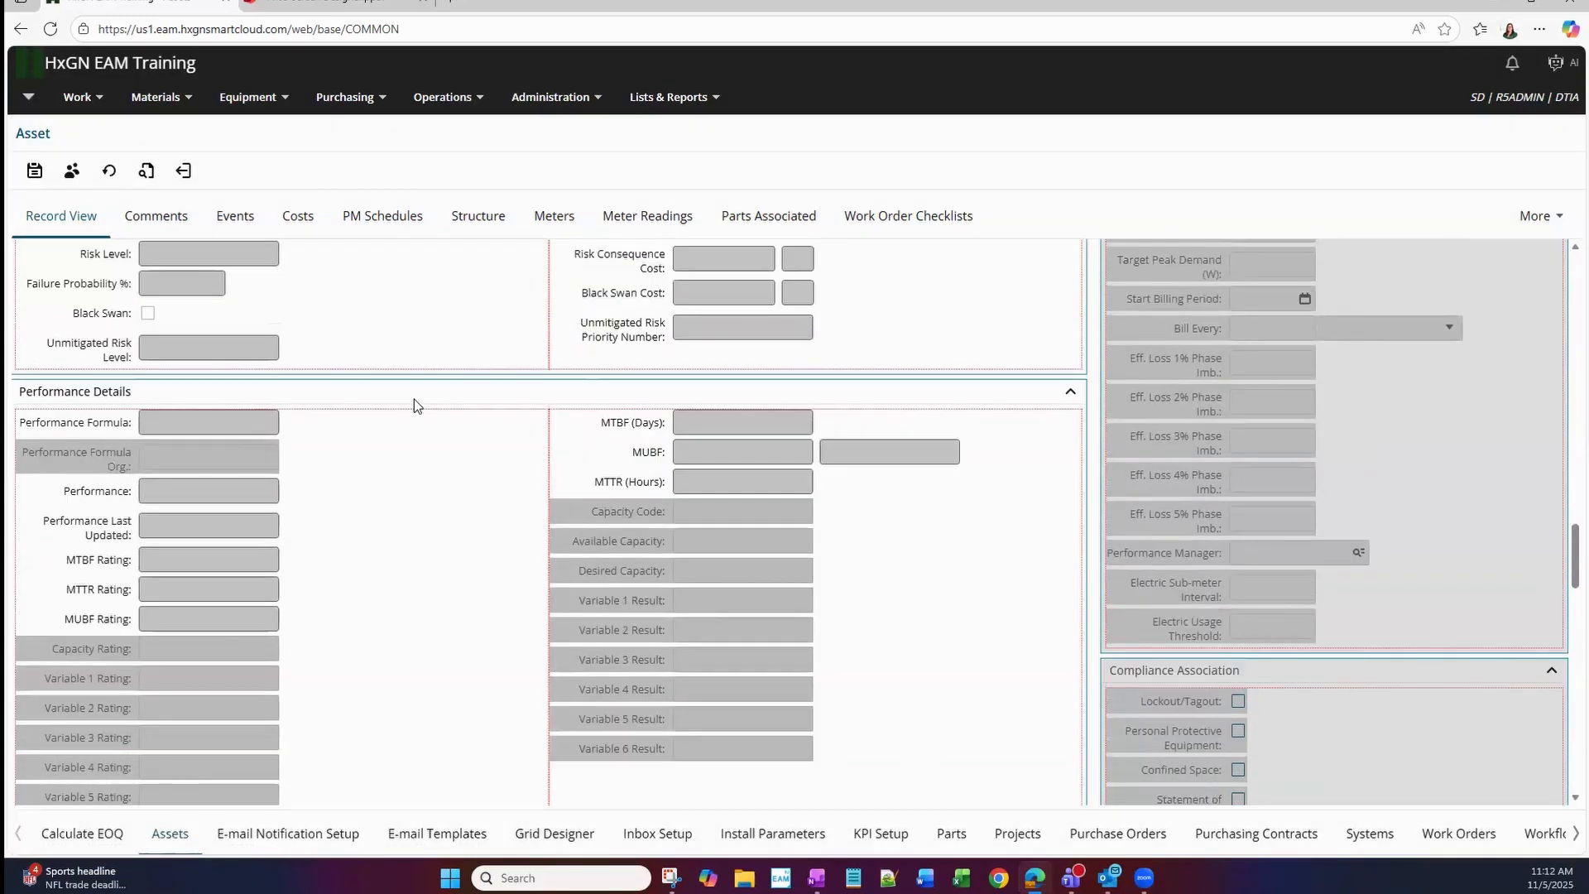
{"action": "right_click", "coordinate": [251, 395]}
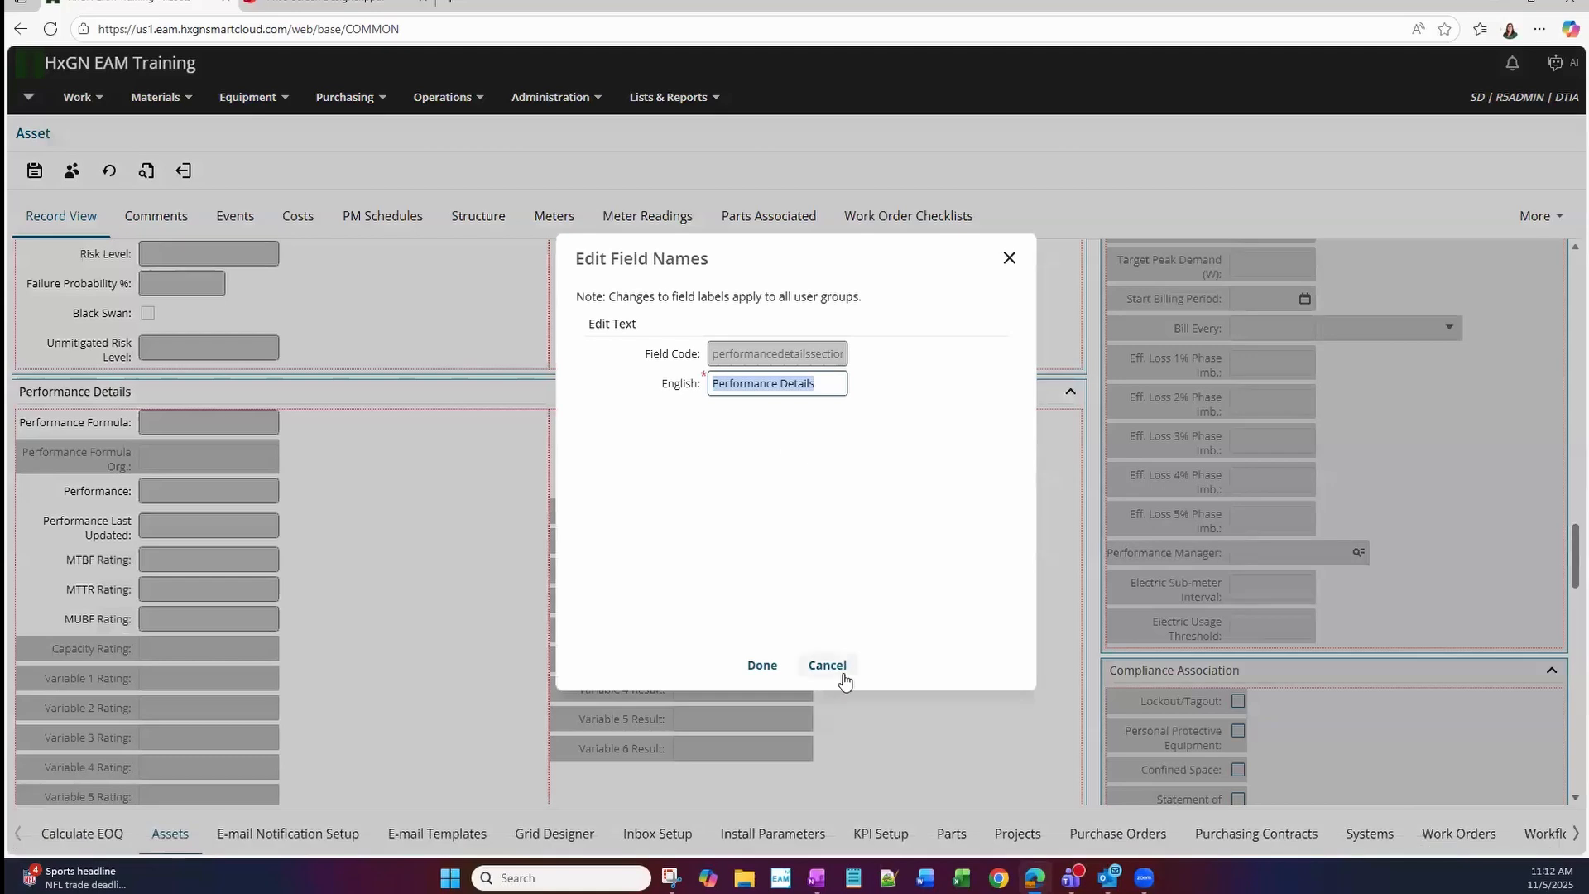
{"action": "left_click", "coordinate": [838, 674]}
Examine the RCM Details, Performance Details and User Defined Fields blocks in the Asset layout.
{"action": "scroll", "coordinate": [839, 527], "scroll_direction": "up", "scroll_amount": 2}
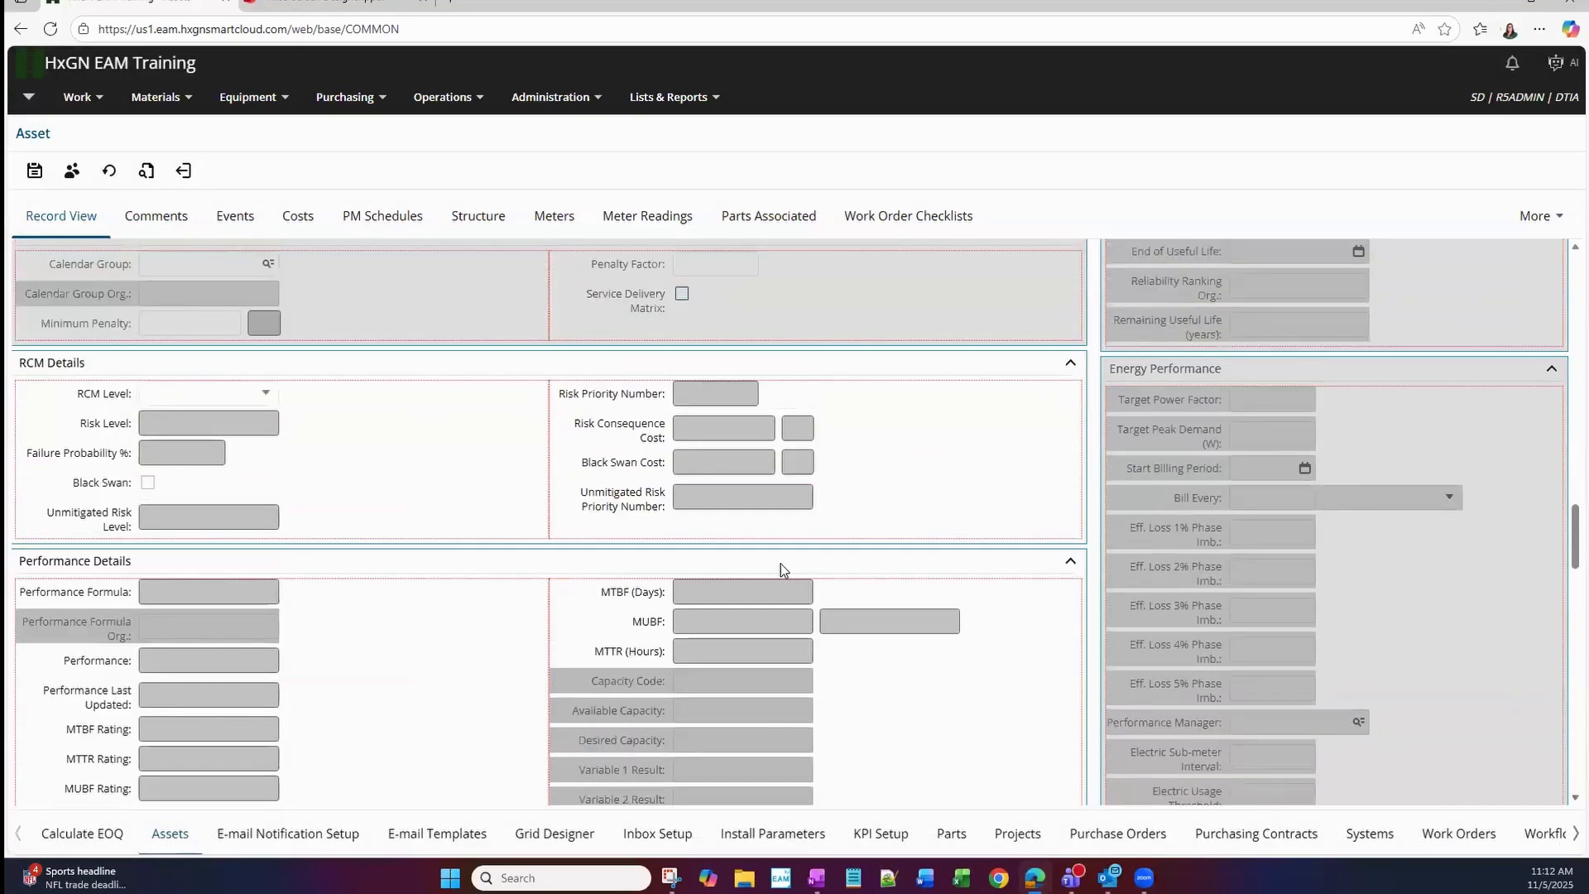
{"action": "scroll", "coordinate": [781, 564], "scroll_direction": "down", "scroll_amount": 1}
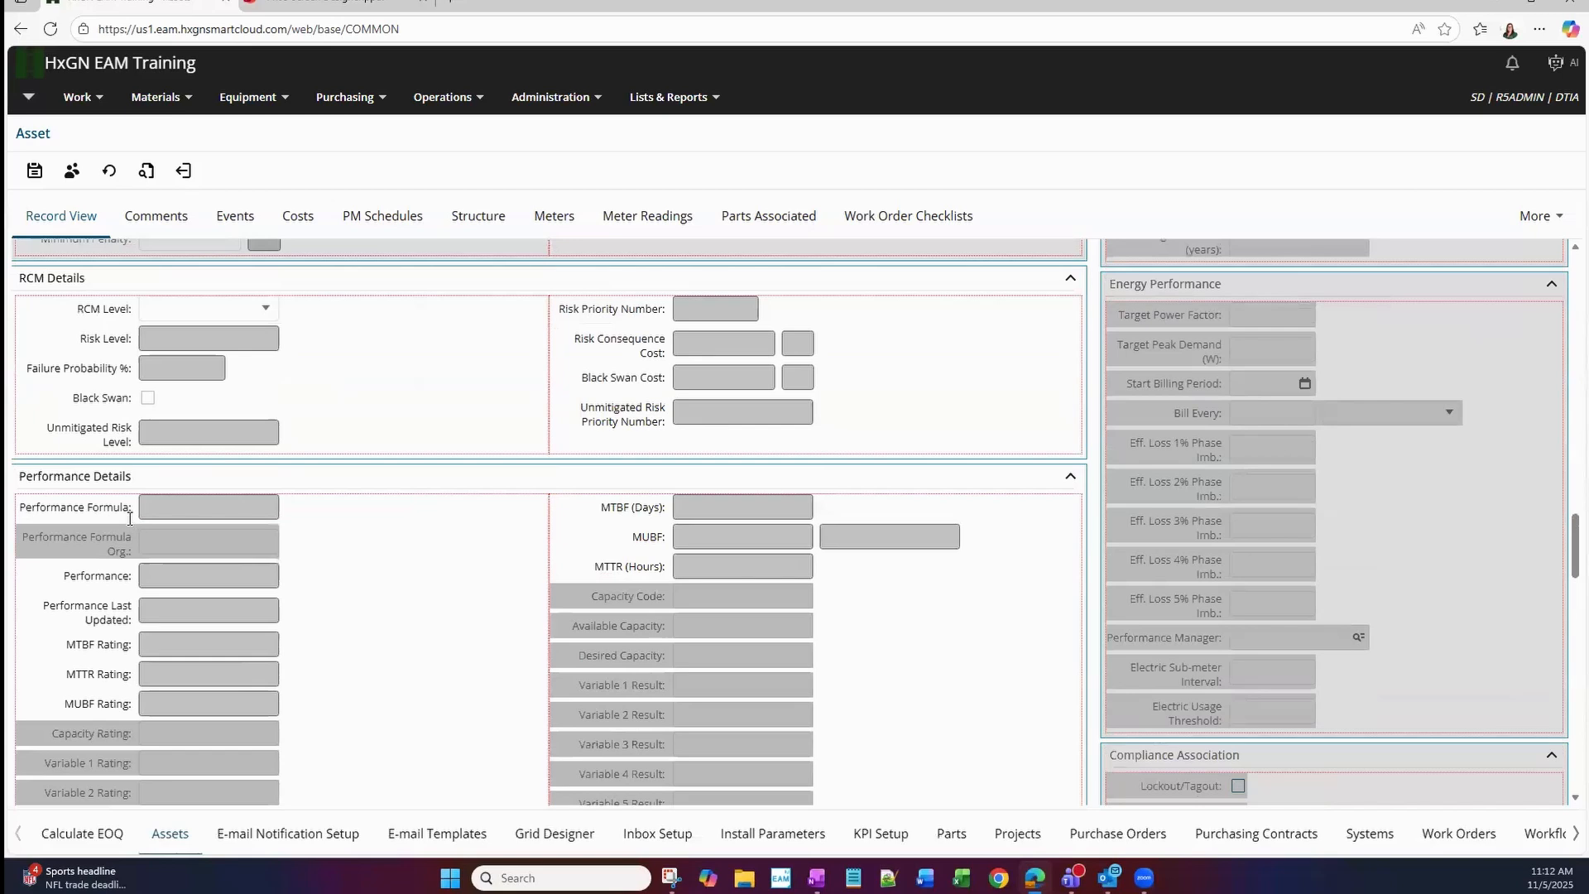
{"action": "scroll", "coordinate": [772, 528], "scroll_direction": "down", "scroll_amount": 6}
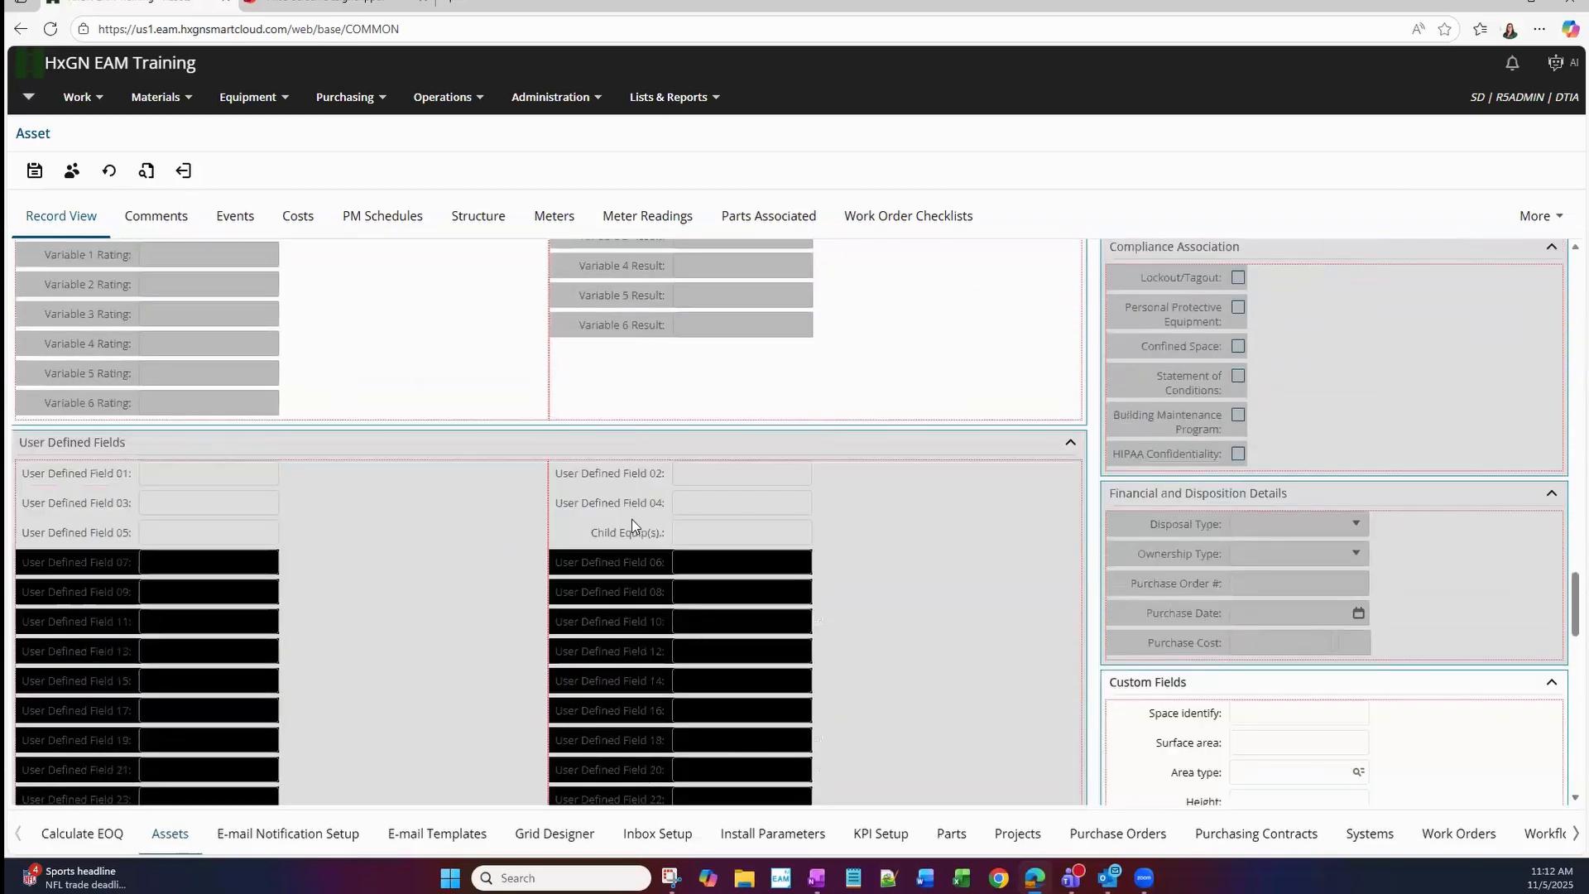
{"action": "scroll", "coordinate": [907, 402], "scroll_direction": "up", "scroll_amount": 5}
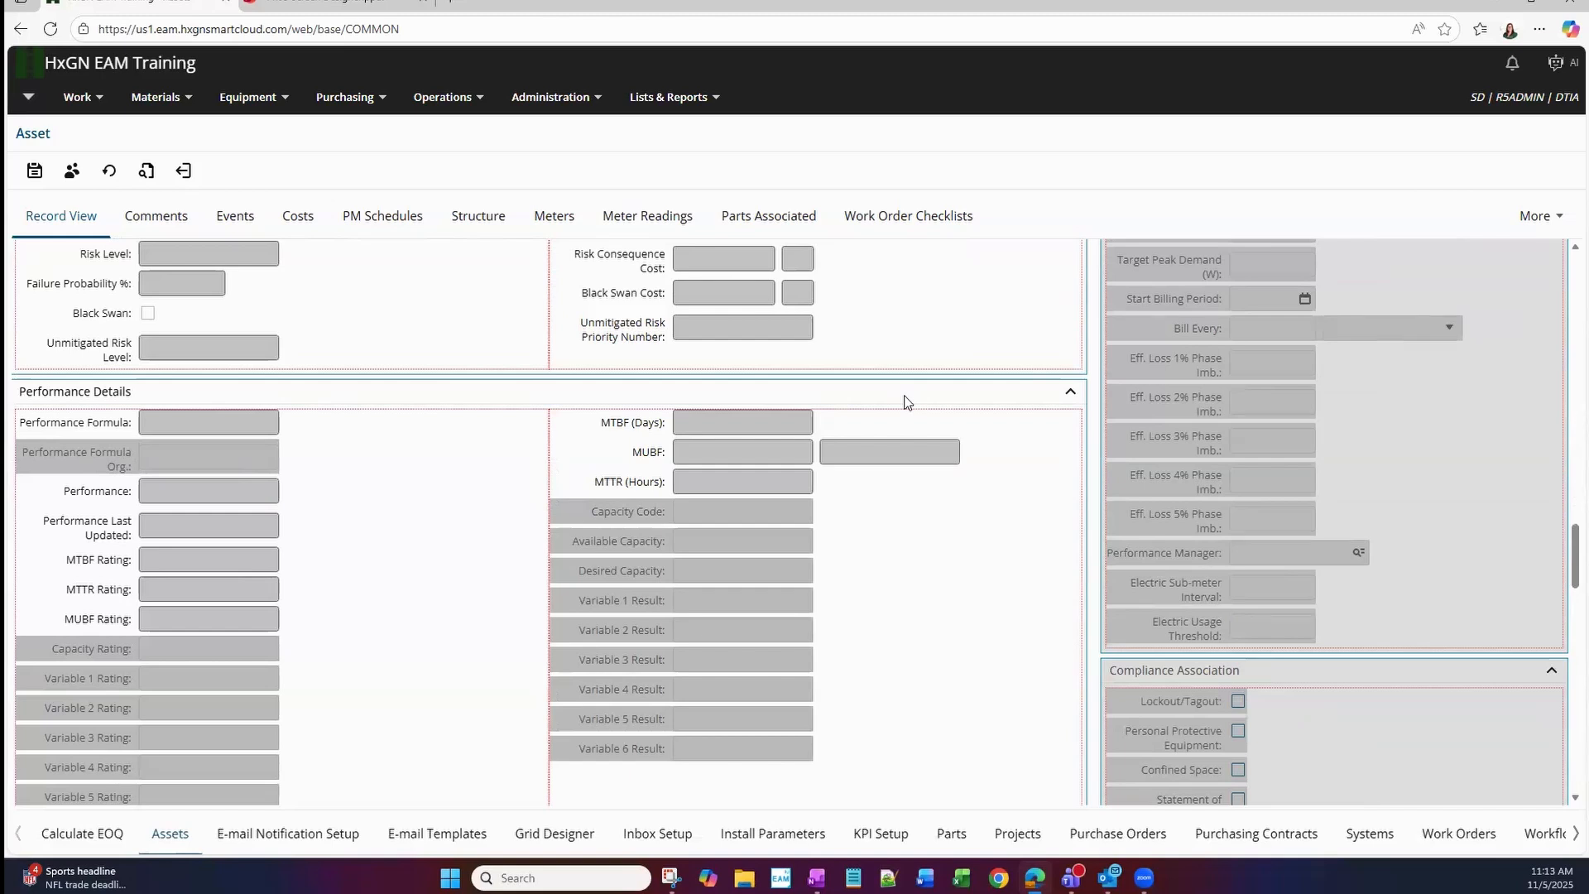
{"action": "scroll", "coordinate": [783, 608], "scroll_direction": "up", "scroll_amount": 4}
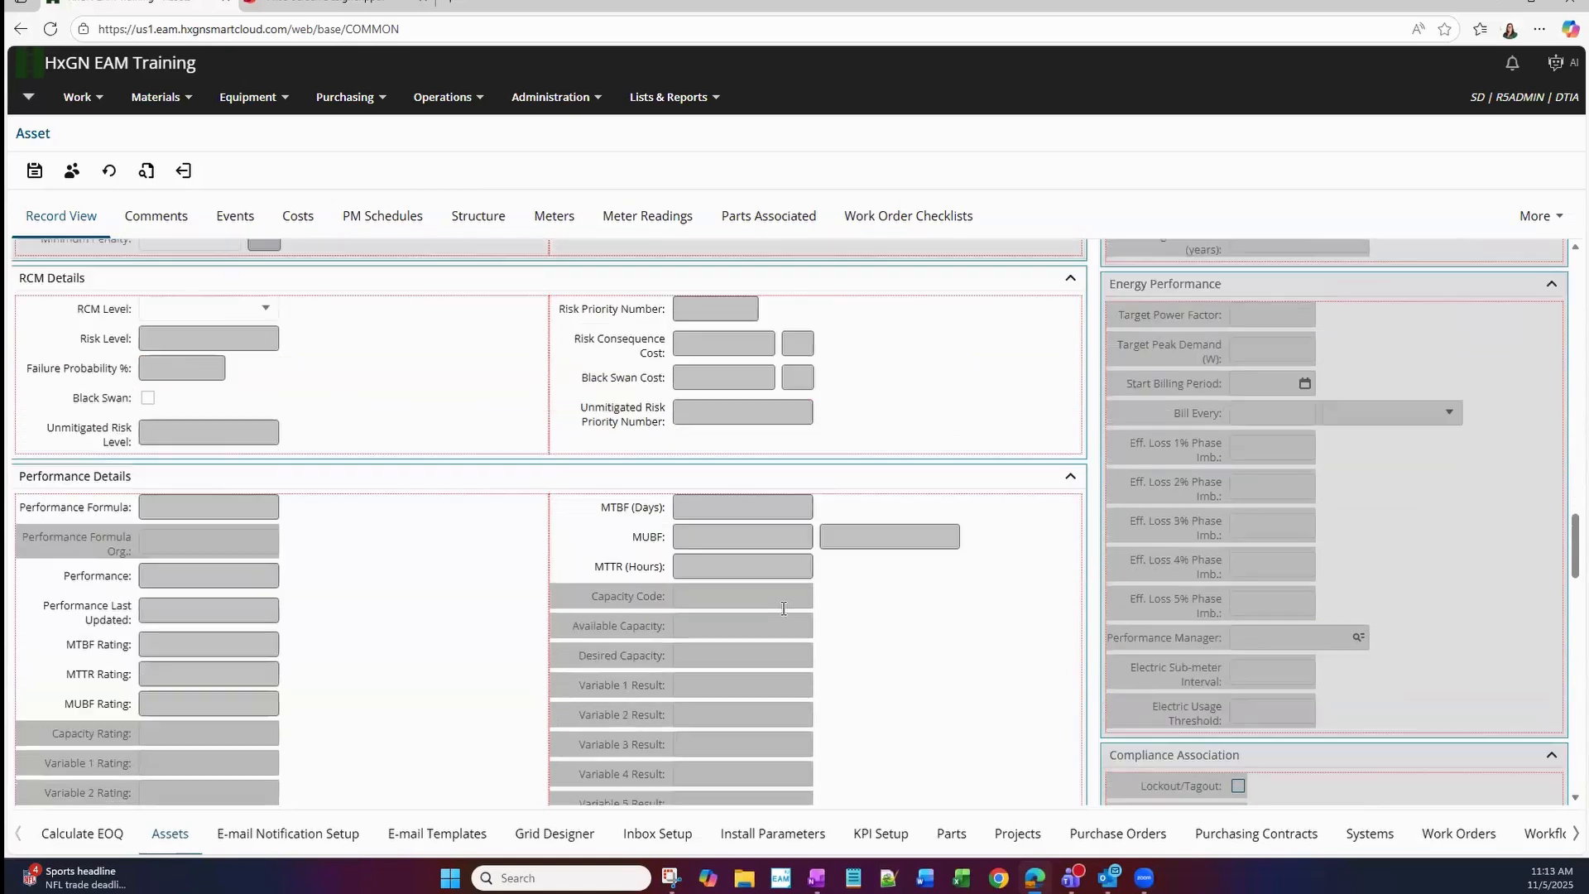
View the basic and advanced lookup filter settings for the Bin field in Part Association, and close them without defining a filter.
{"action": "scroll", "coordinate": [783, 609], "scroll_direction": "up", "scroll_amount": 5}
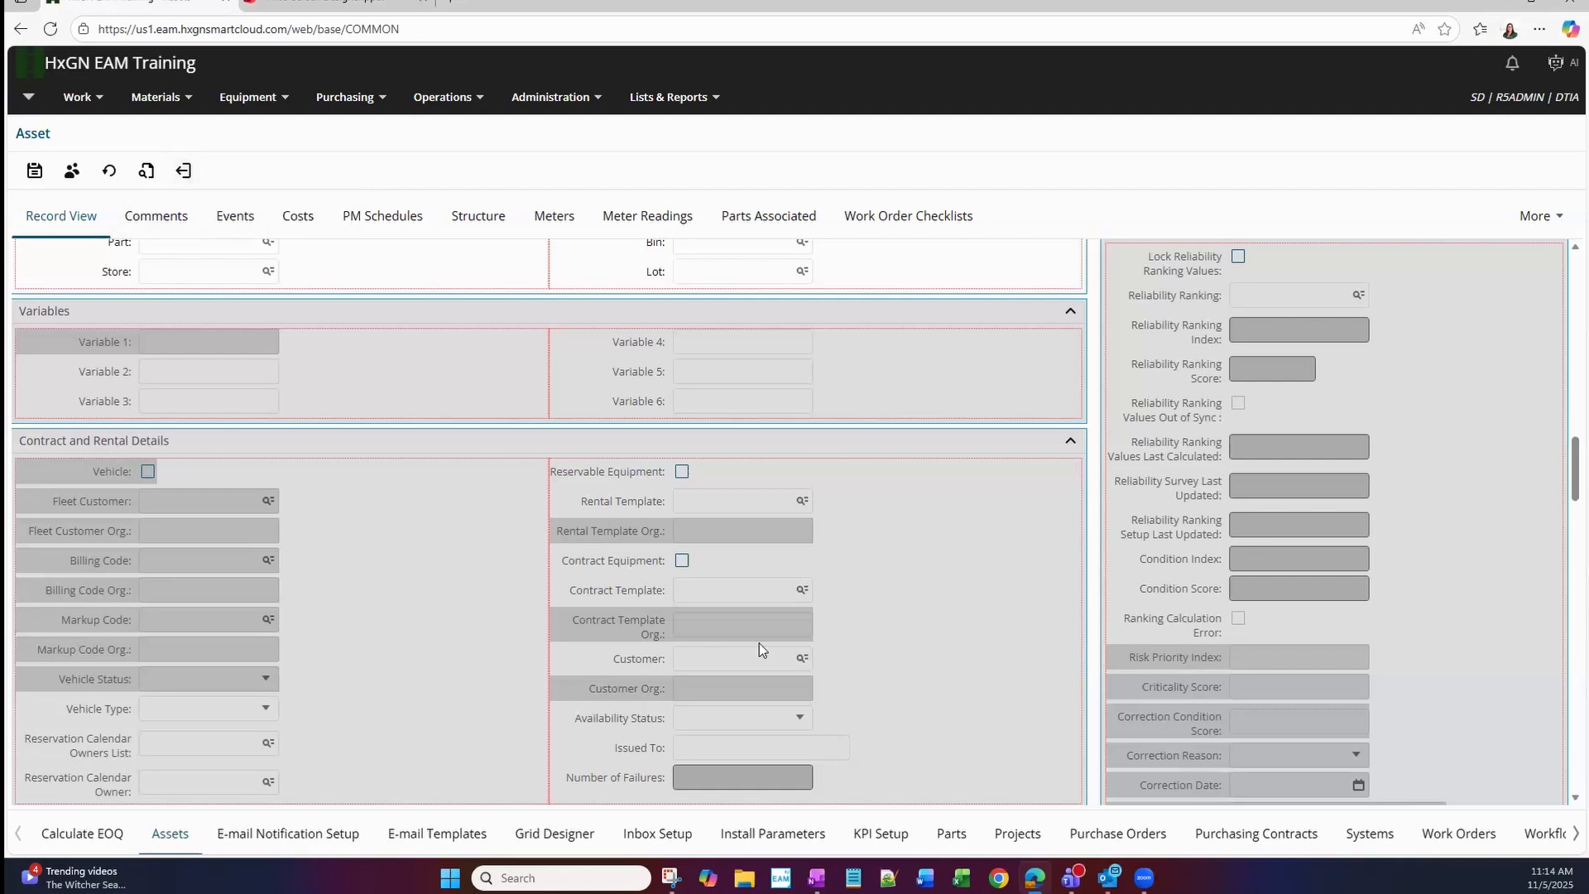
{"action": "scroll", "coordinate": [742, 544], "scroll_direction": "up", "scroll_amount": 2}
{"action": "right_click", "coordinate": [730, 412]}
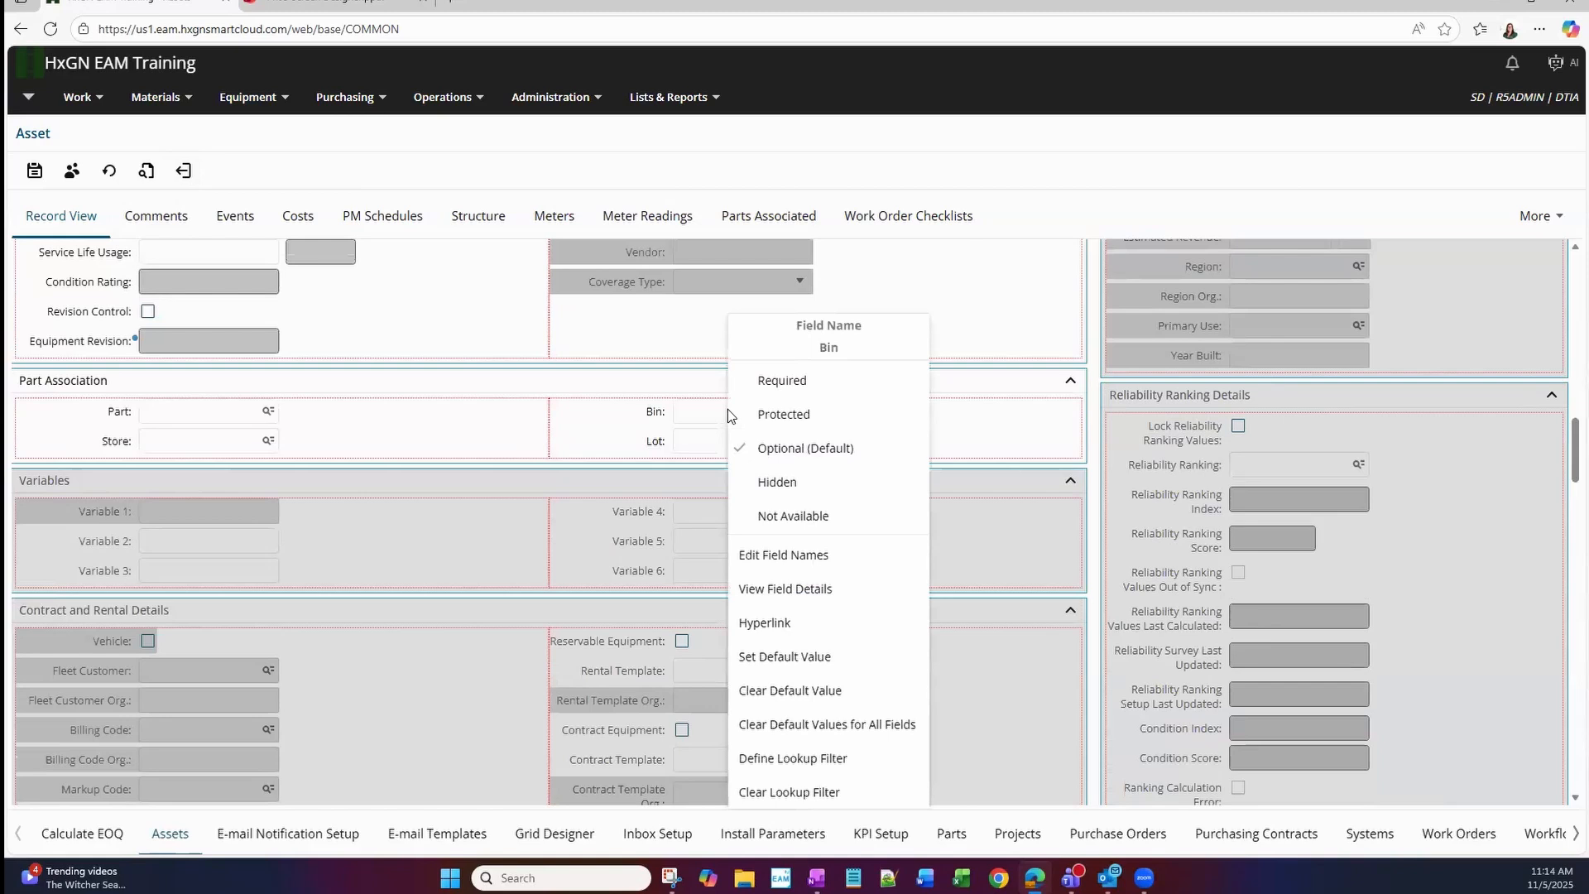
{"action": "left_click", "coordinate": [861, 765]}
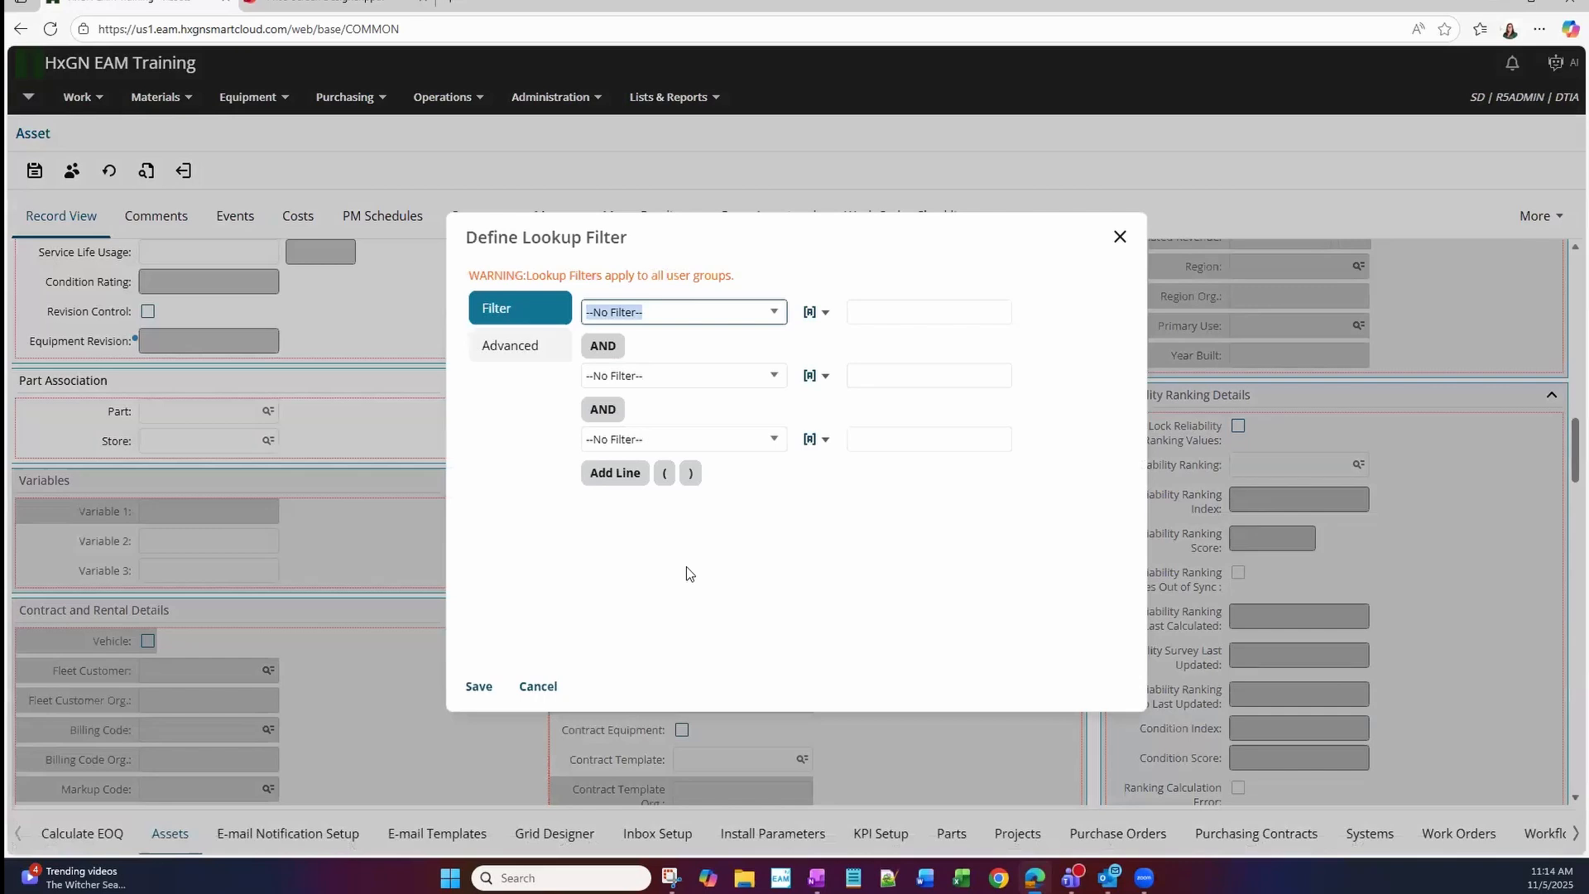
{"action": "left_click", "coordinate": [547, 362]}
{"action": "left_click", "coordinate": [730, 363]}
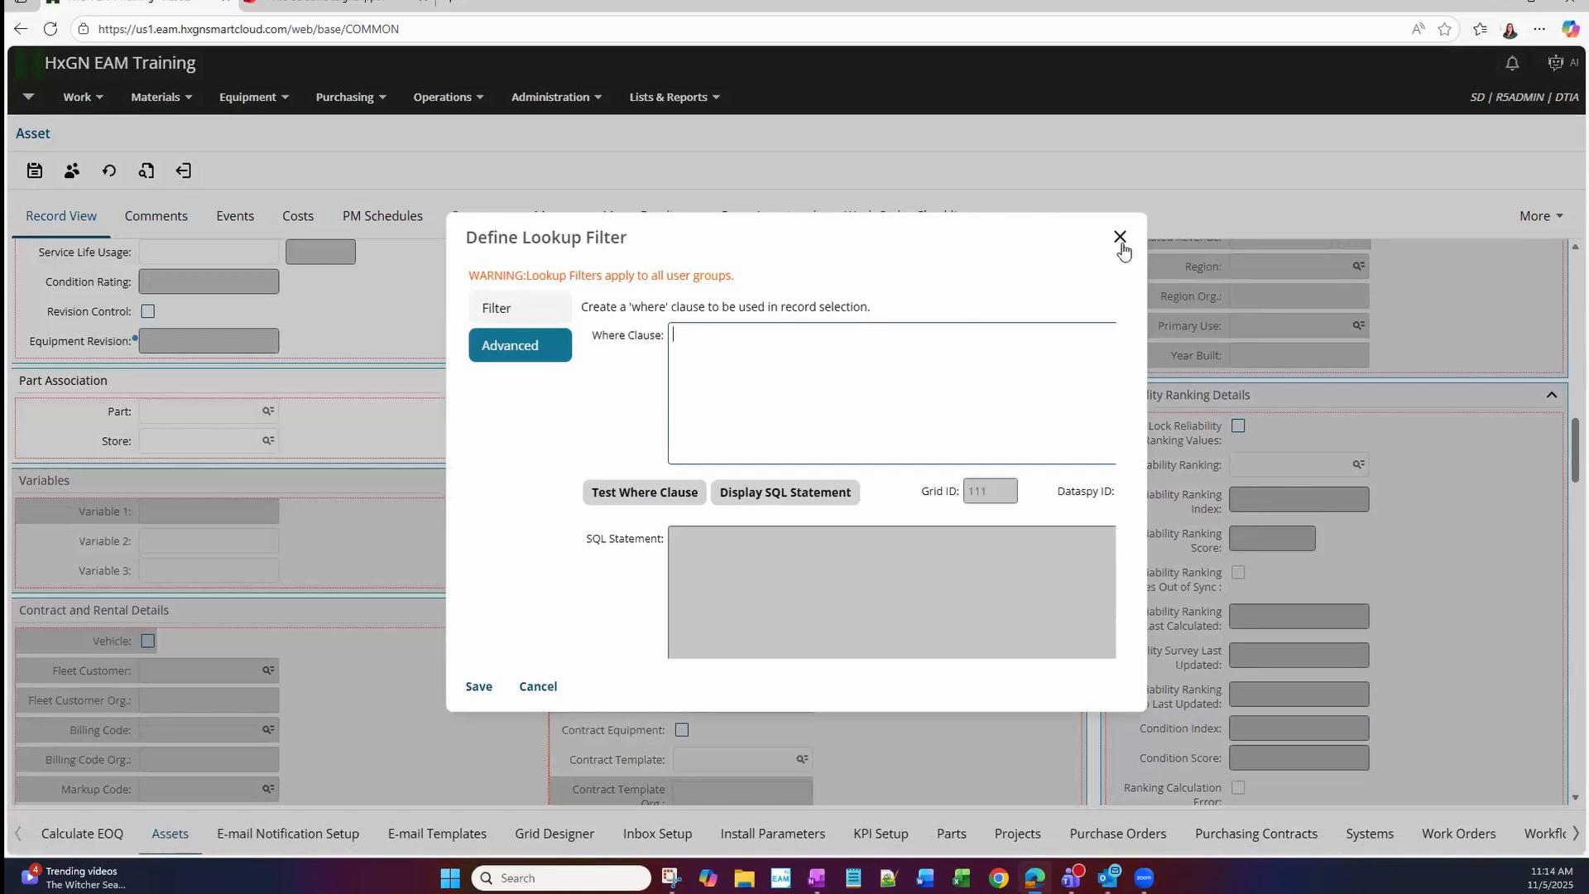
{"action": "left_click", "coordinate": [506, 311]}
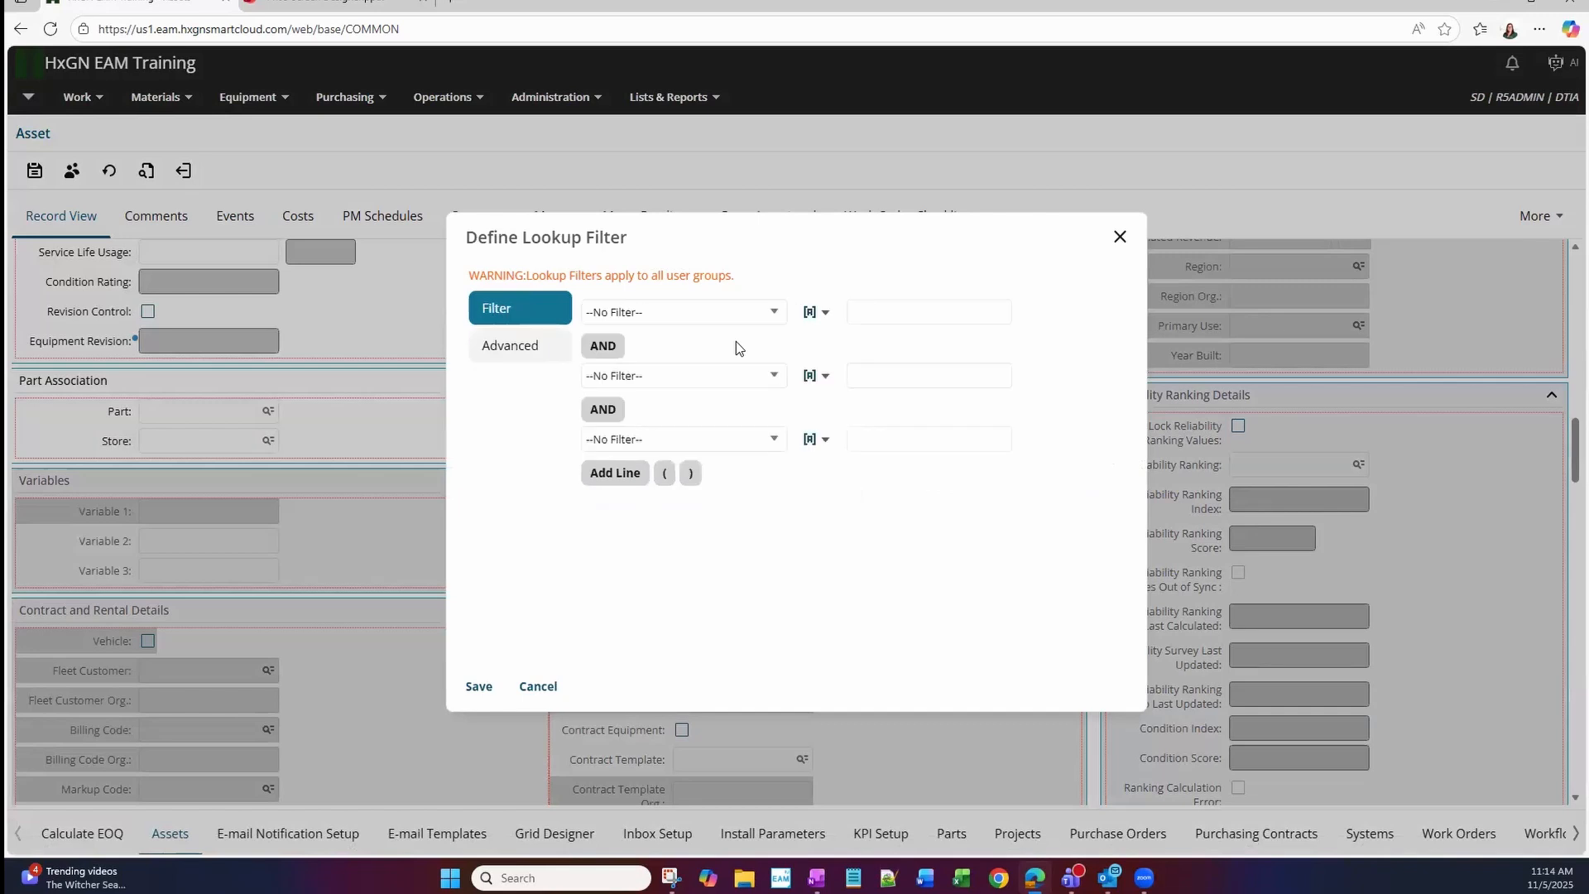
{"action": "left_click", "coordinate": [1120, 237]}
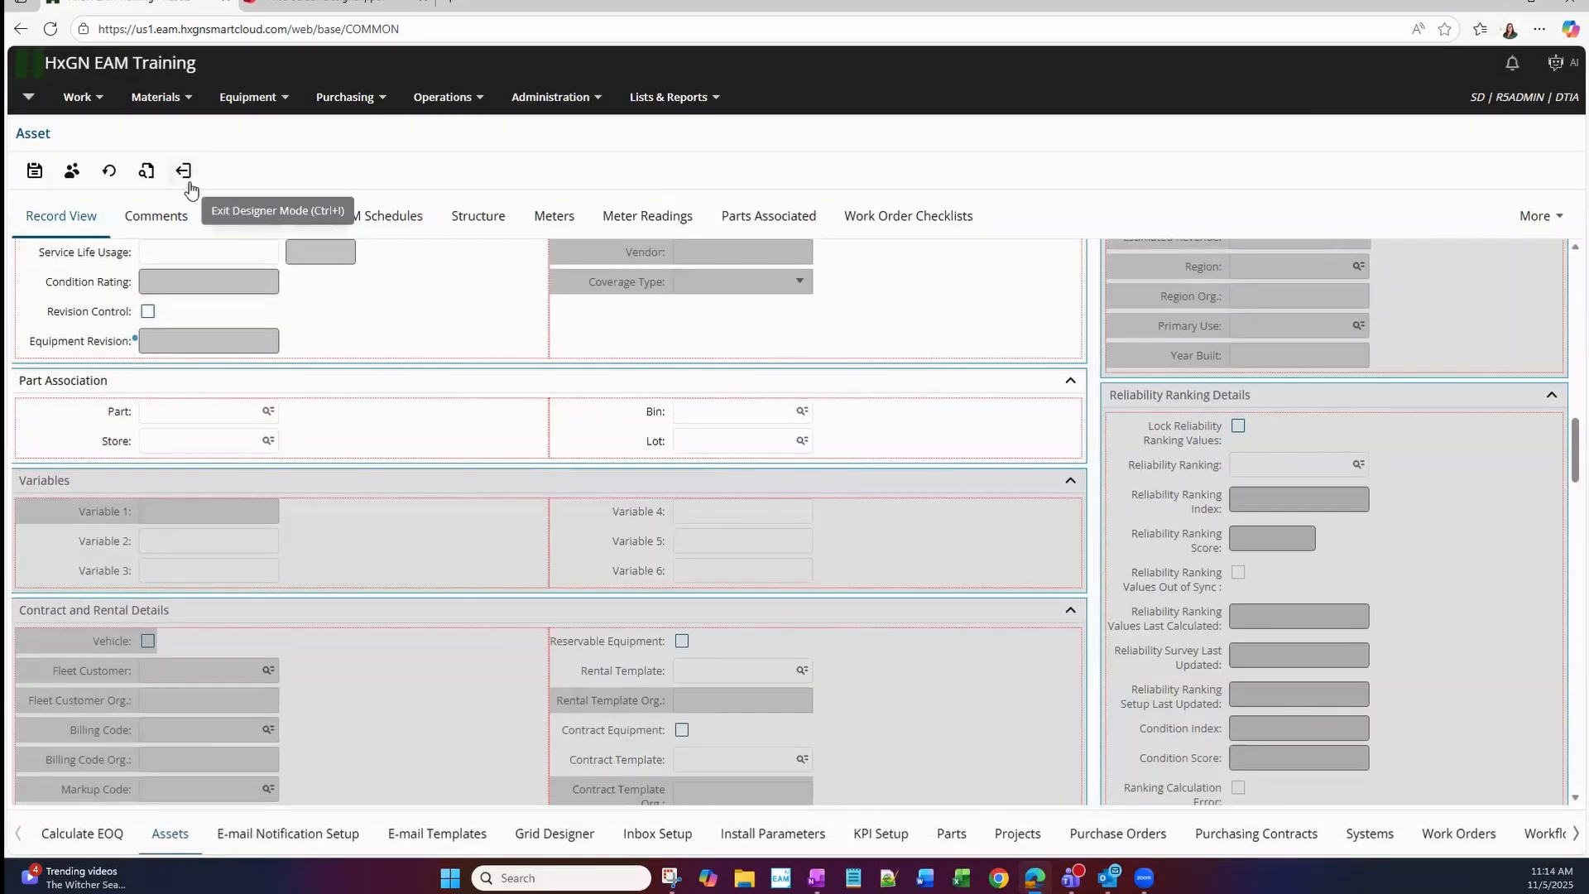
Exit the Asset designer without saving the changes, and open the Work Orders screen in Screen Designer.
{"action": "left_click", "coordinate": [189, 184]}
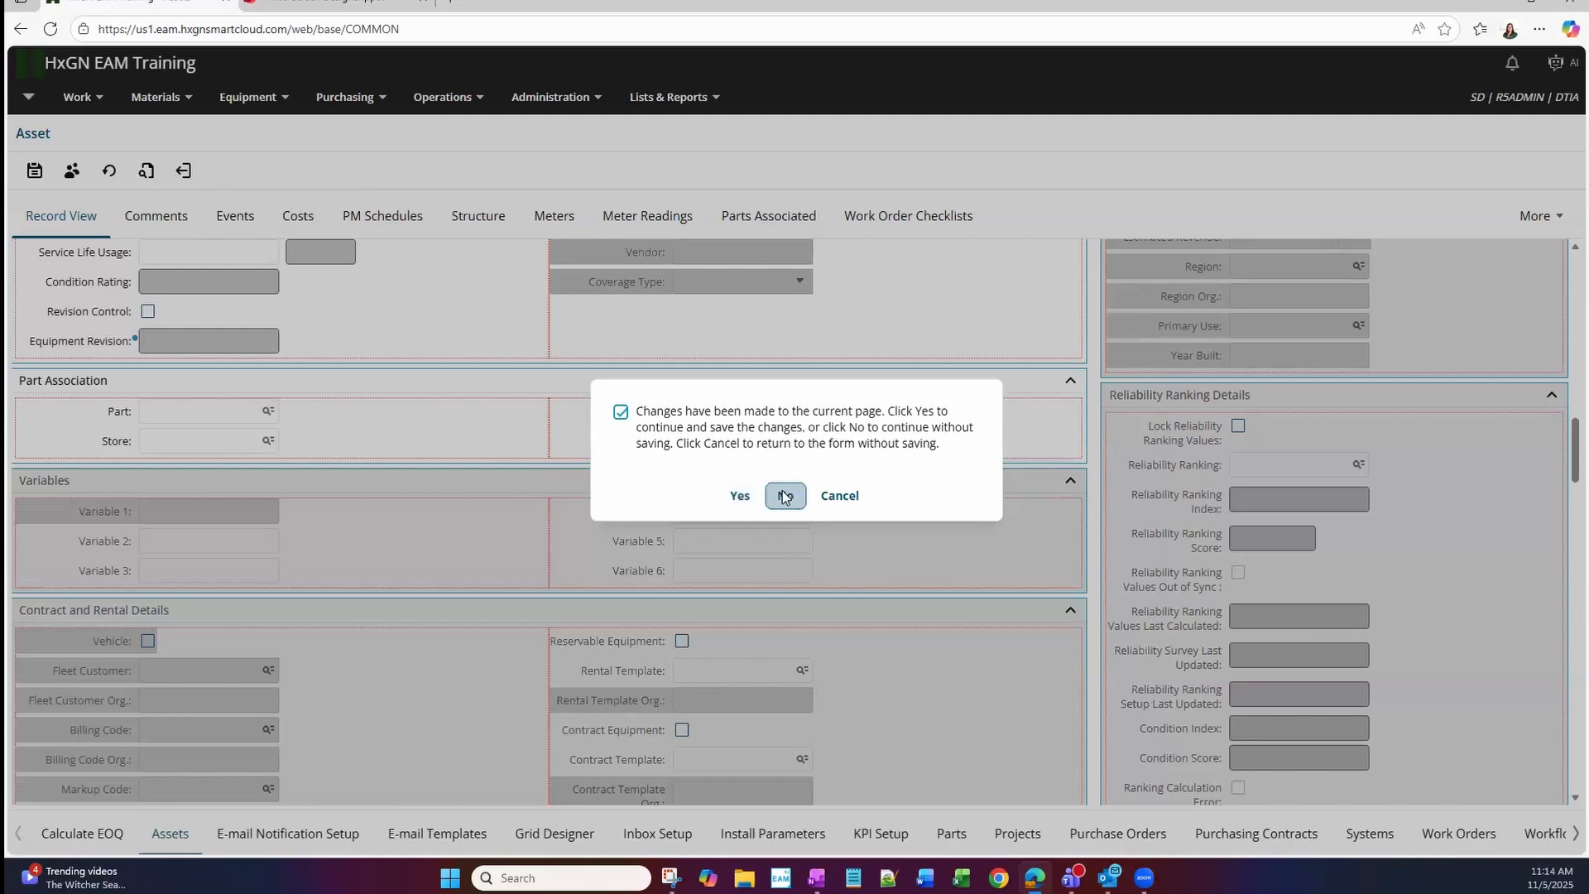
{"action": "left_click", "coordinate": [784, 497]}
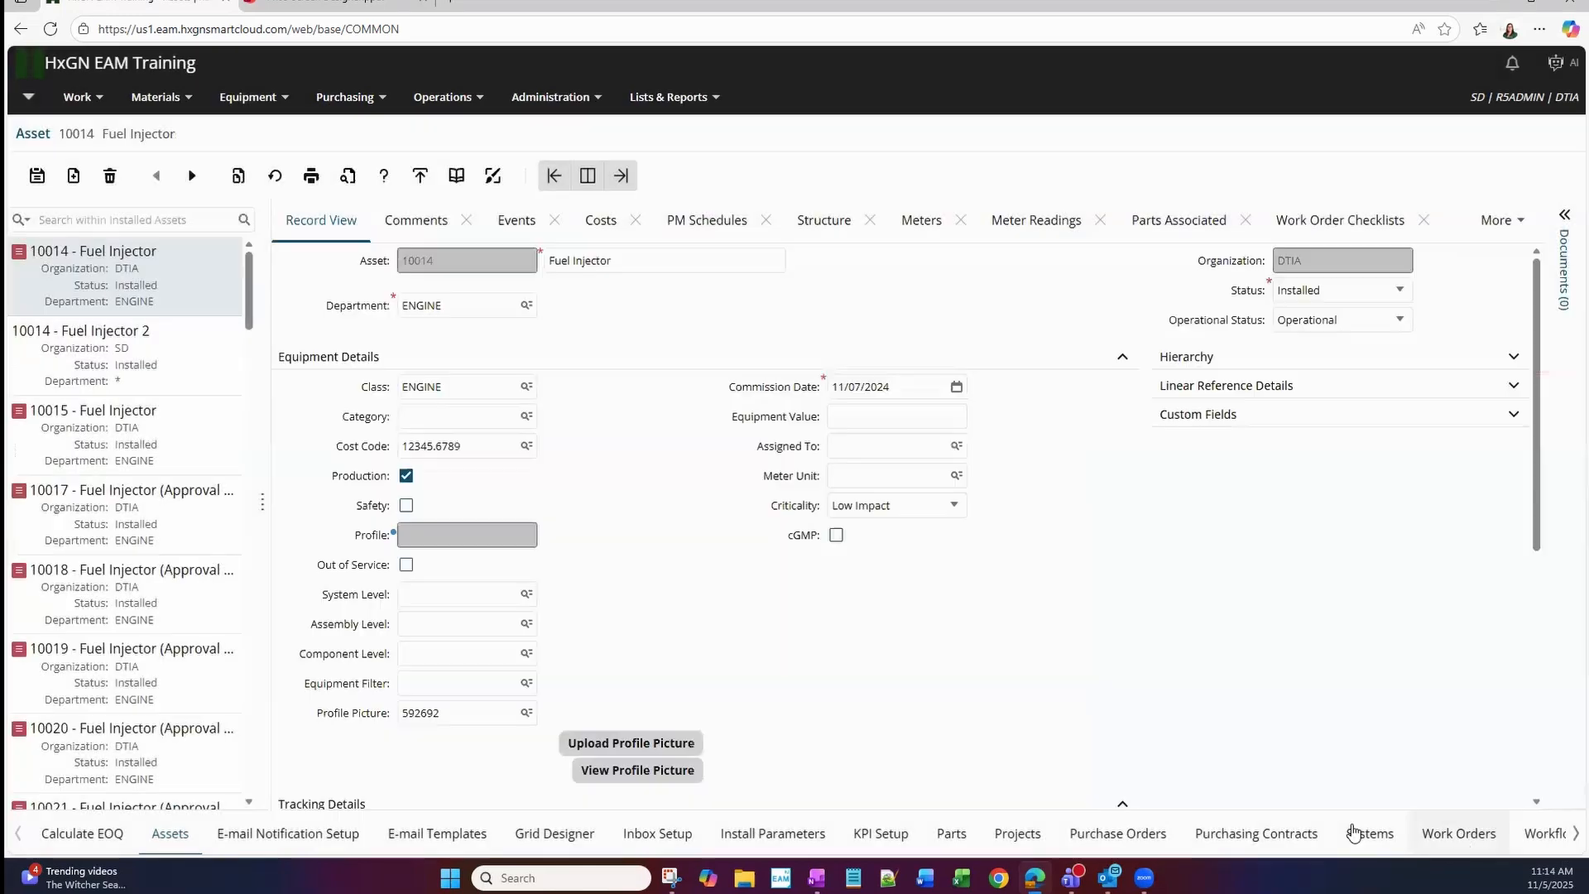
{"action": "left_click", "coordinate": [1459, 834]}
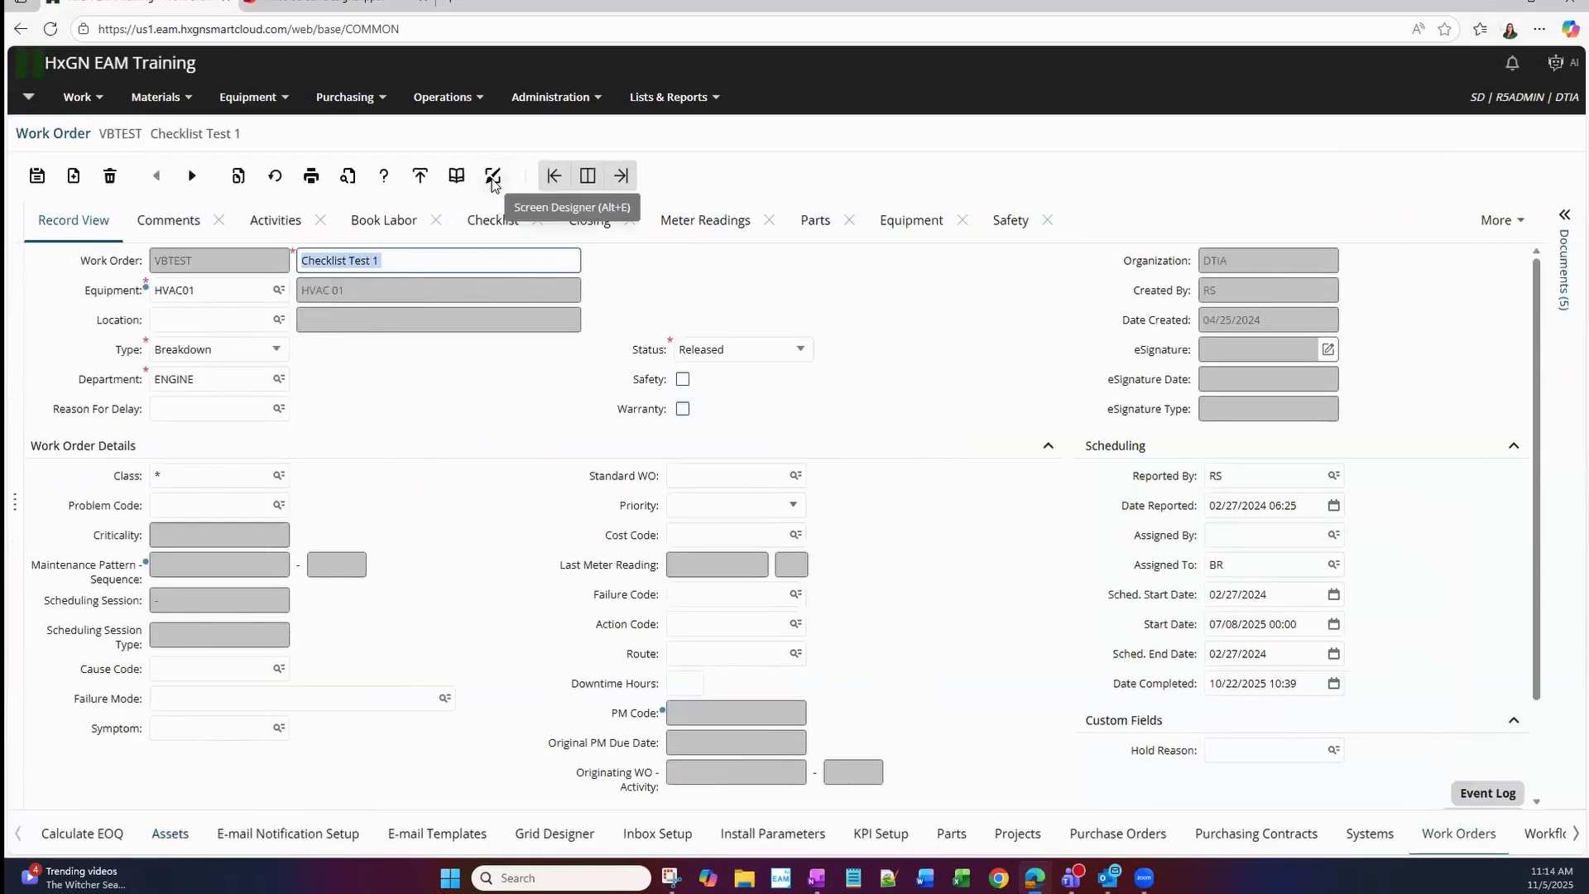
{"action": "left_click", "coordinate": [492, 176]}
{"action": "left_click", "coordinate": [813, 690]}
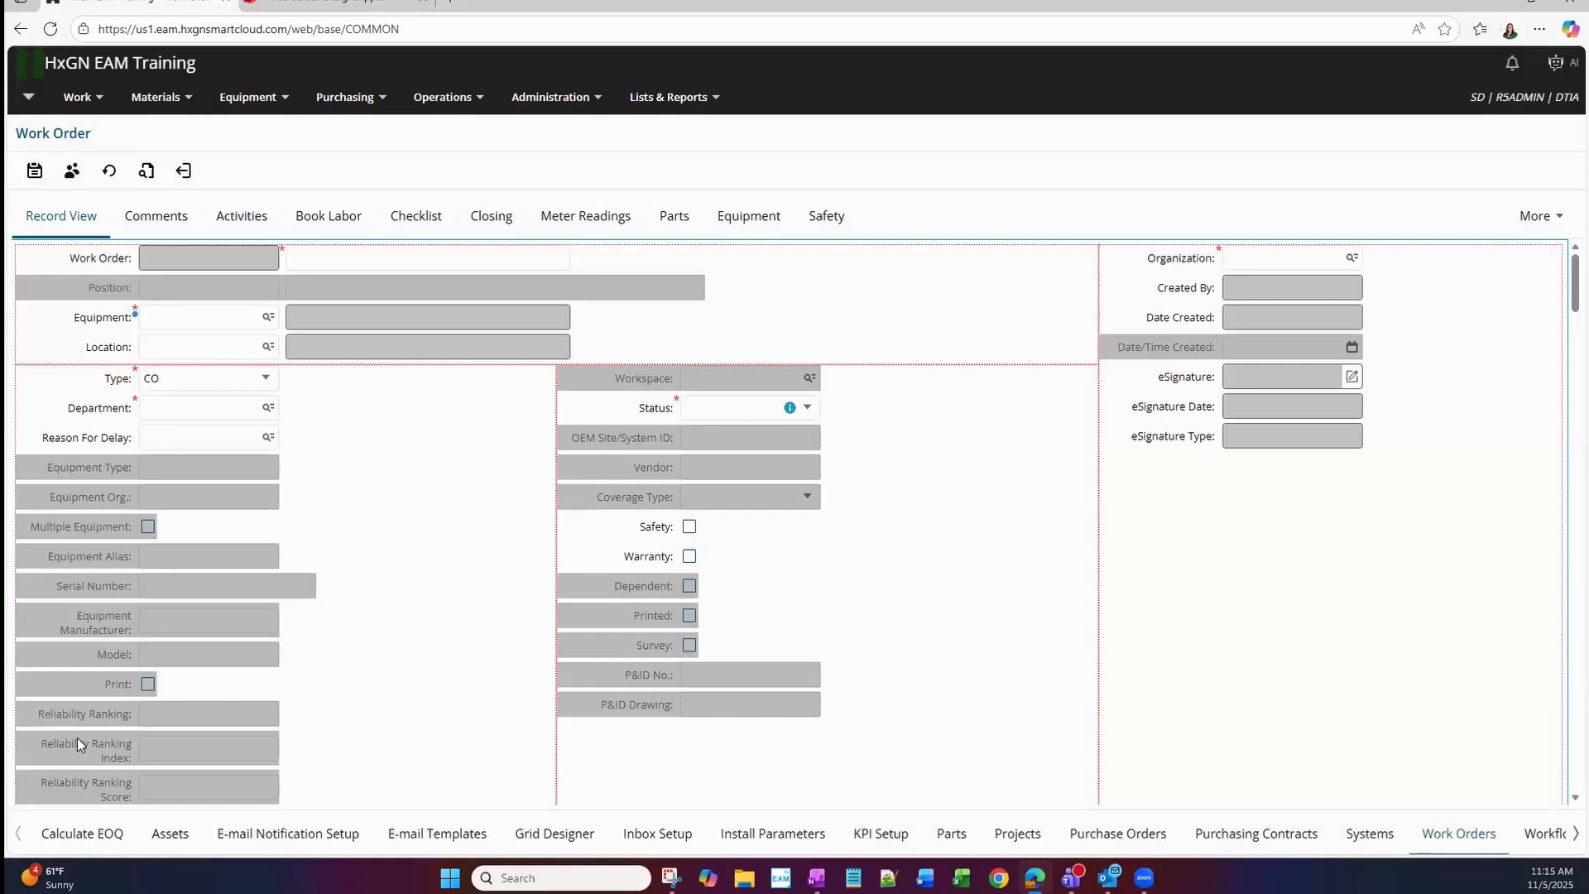
Examine the Work Order Record View layout and the options of the Type field without changing them.
{"action": "scroll", "coordinate": [628, 756], "scroll_direction": "down", "scroll_amount": 10}
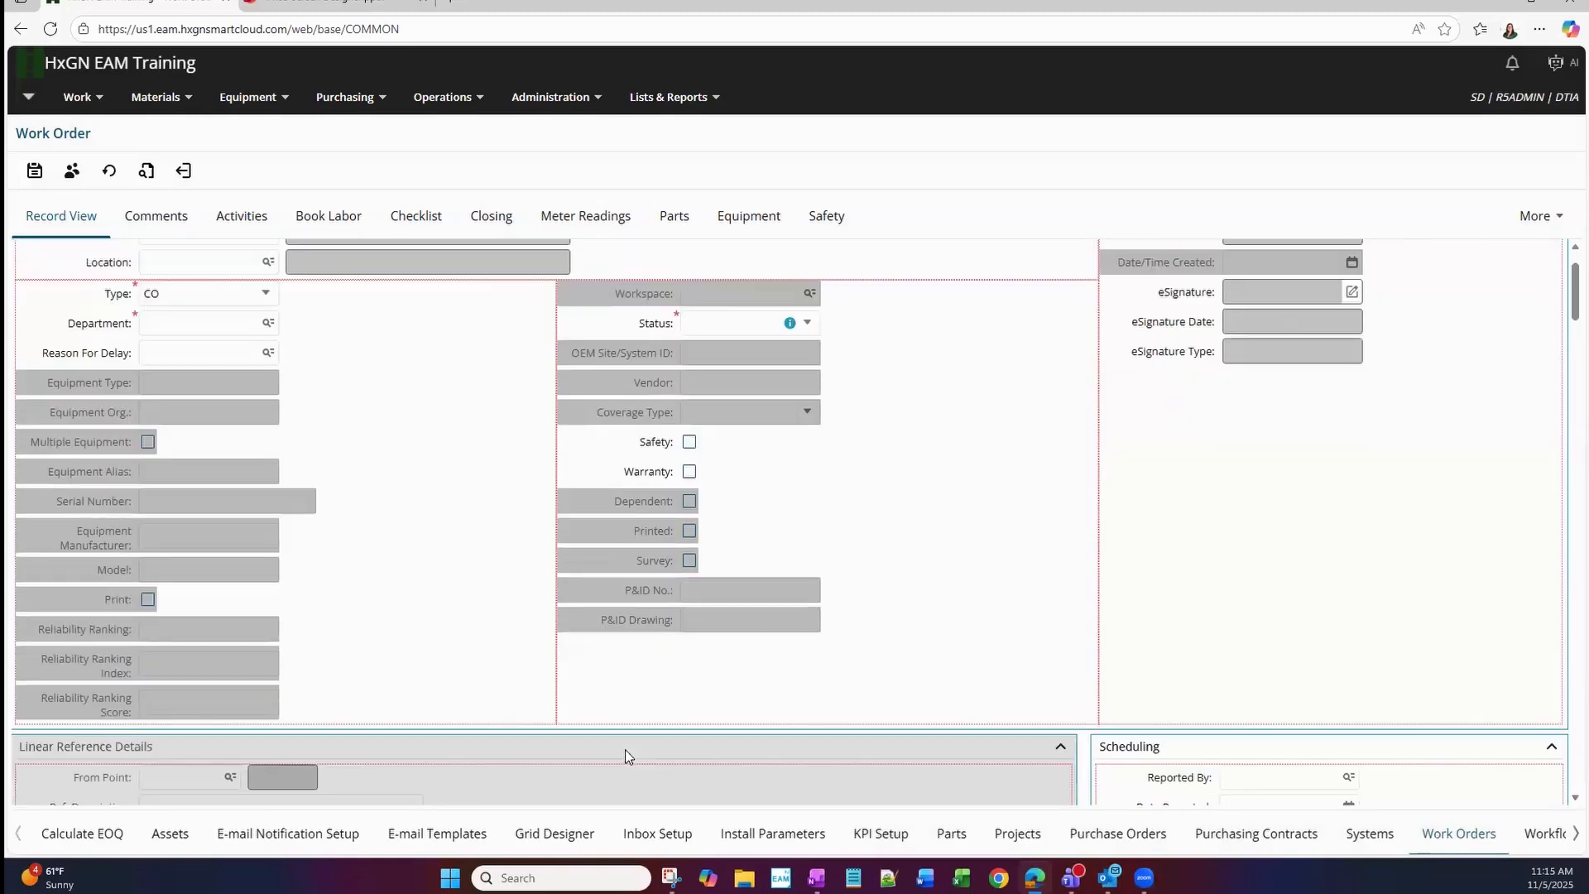
{"action": "scroll", "coordinate": [624, 748], "scroll_direction": "down", "scroll_amount": 8}
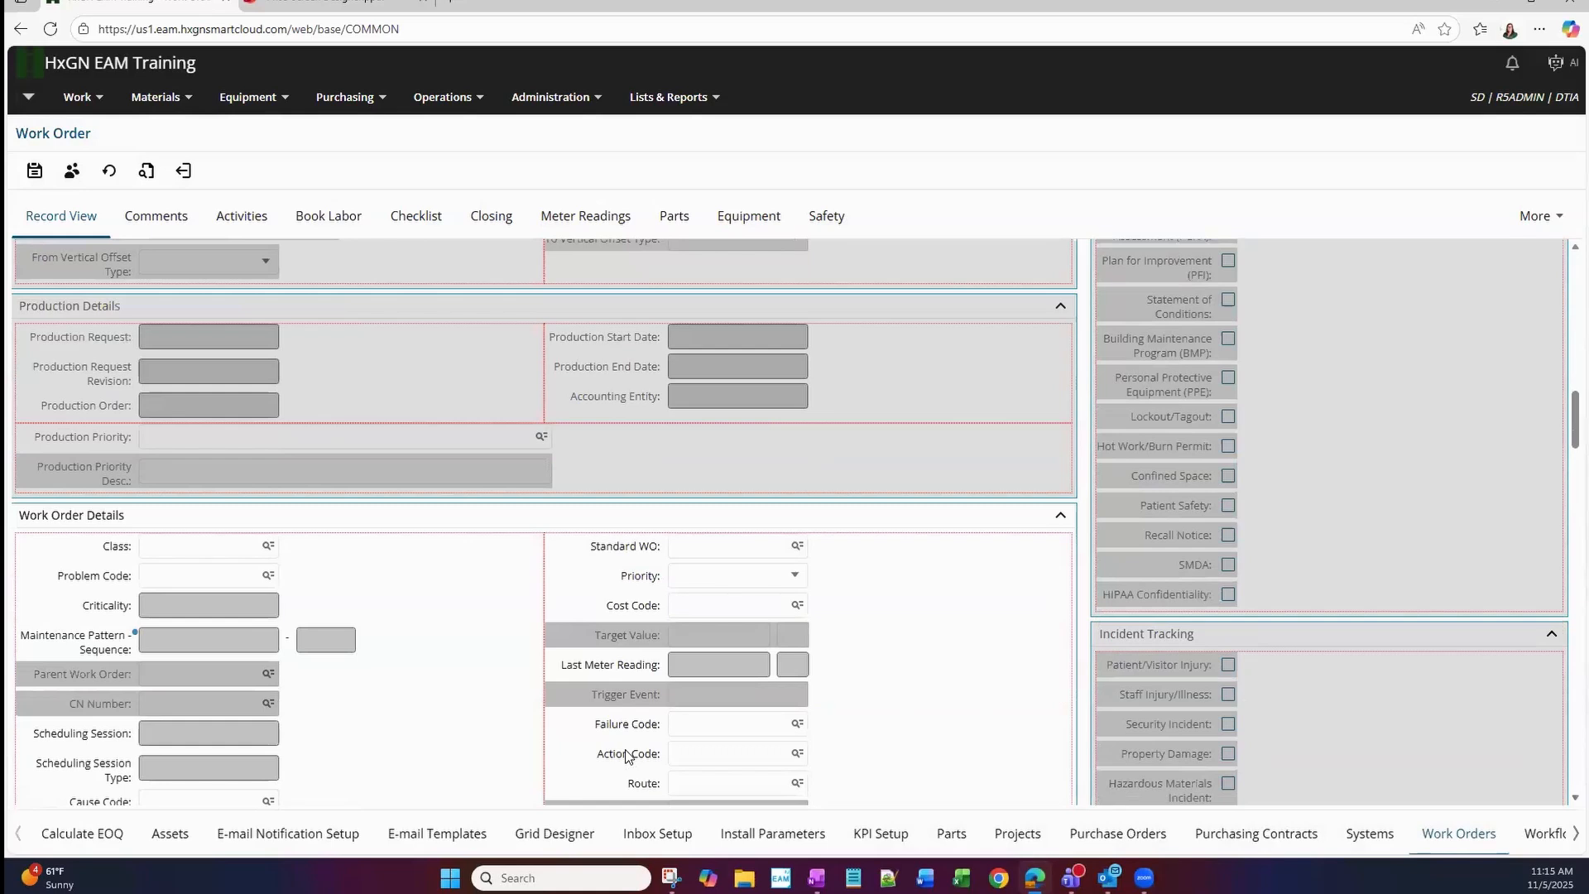
{"action": "scroll", "coordinate": [943, 758], "scroll_direction": "up", "scroll_amount": 8}
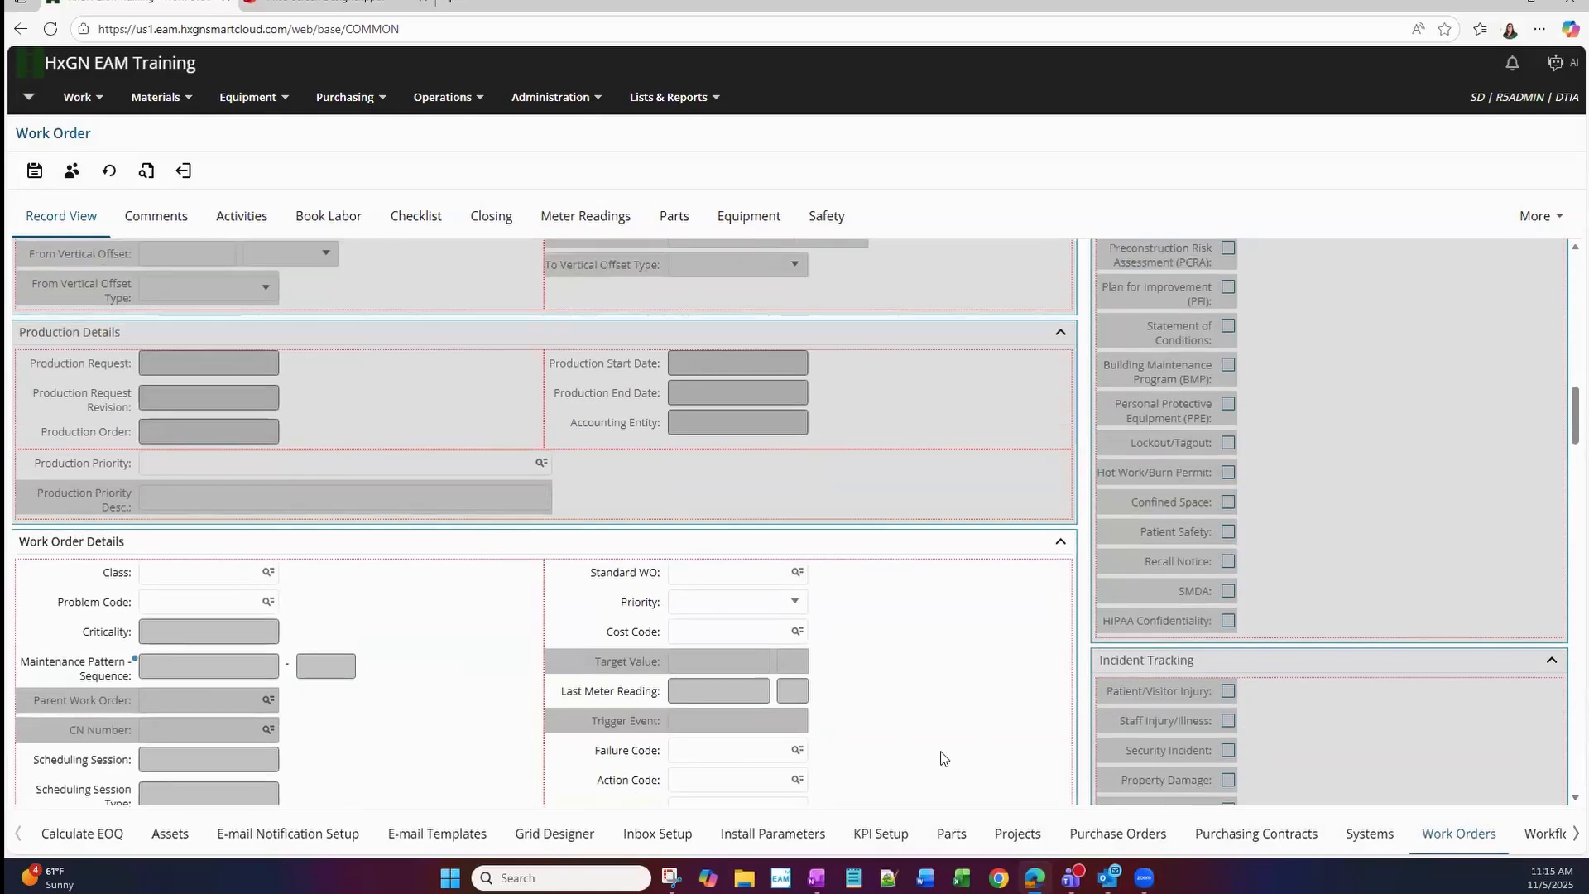
{"action": "scroll", "coordinate": [940, 751], "scroll_direction": "up", "scroll_amount": 5}
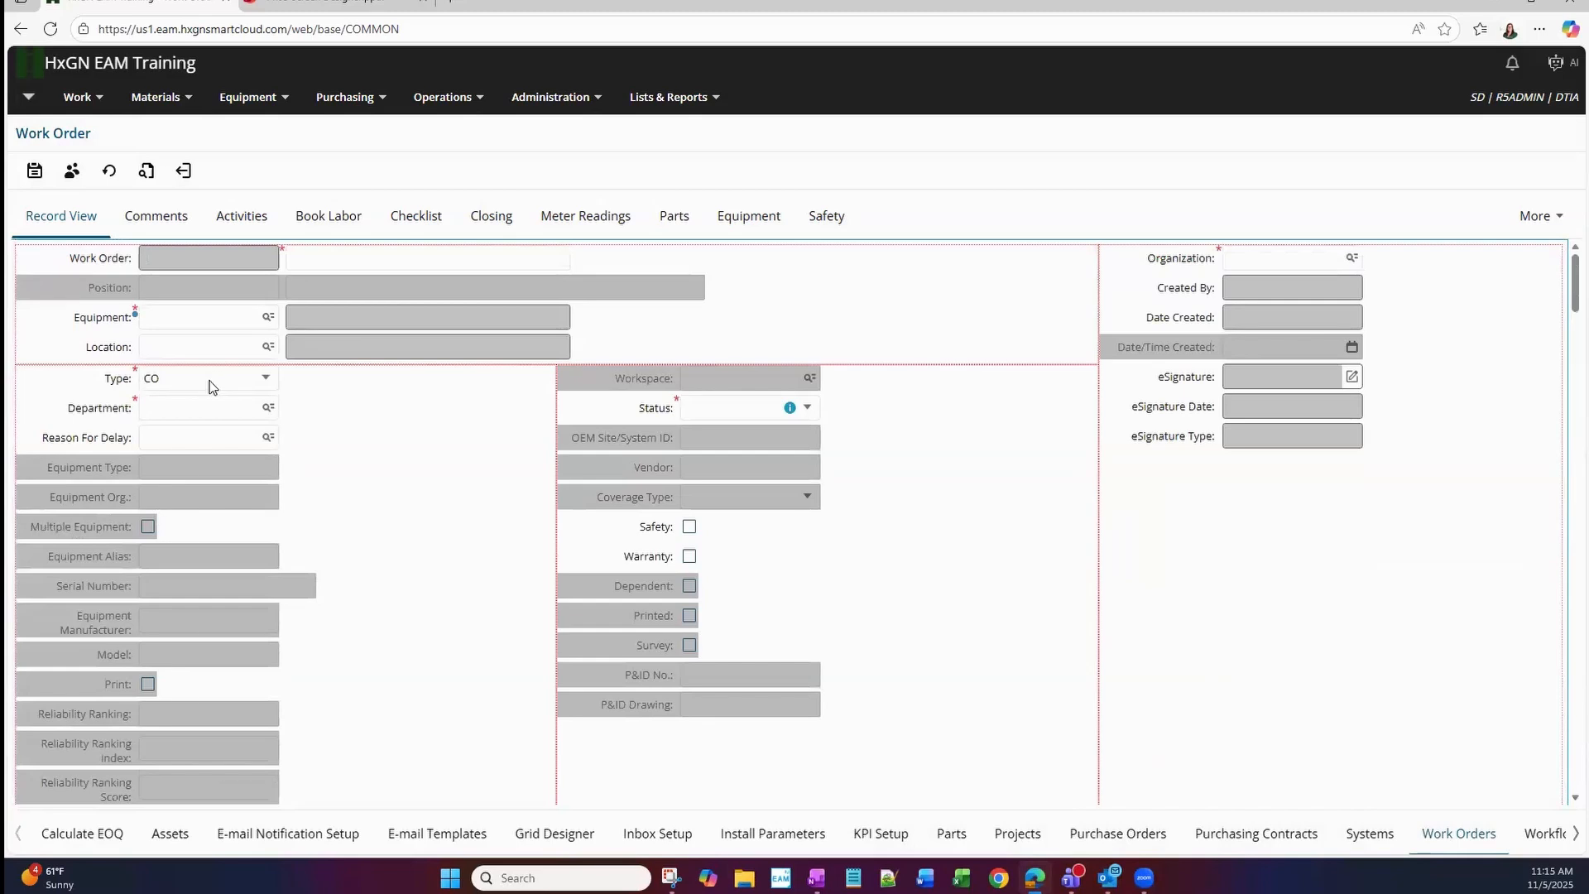
{"action": "right_click", "coordinate": [211, 382]}
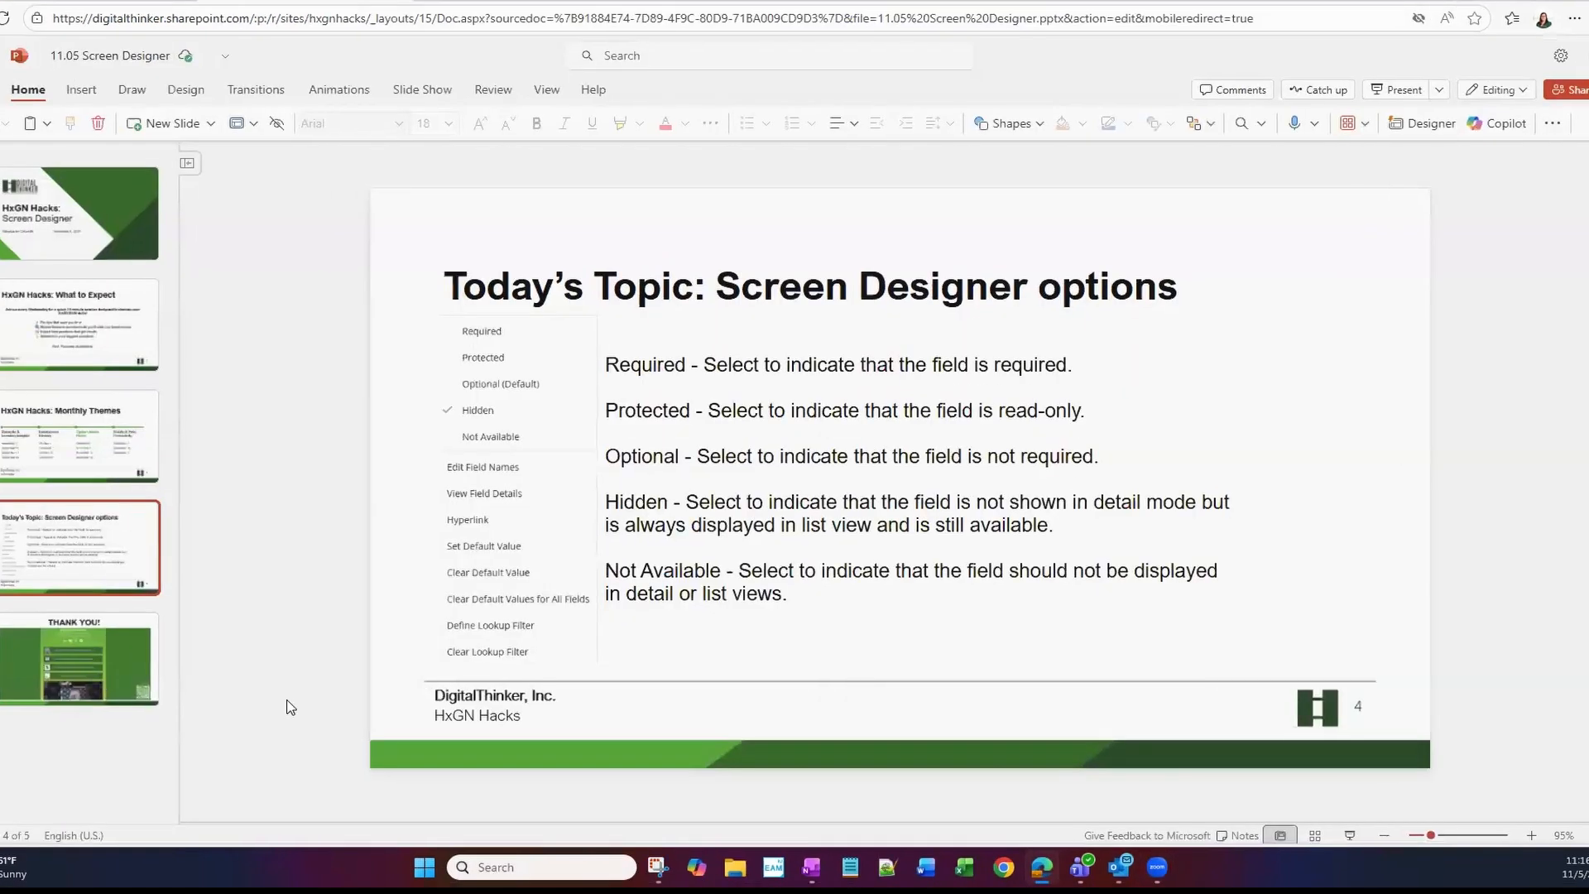
Switch to the Screen Designer presentation in PowerPoint and start the slide show from the Thank You slide.
{"action": "left_click", "coordinate": [83, 670]}
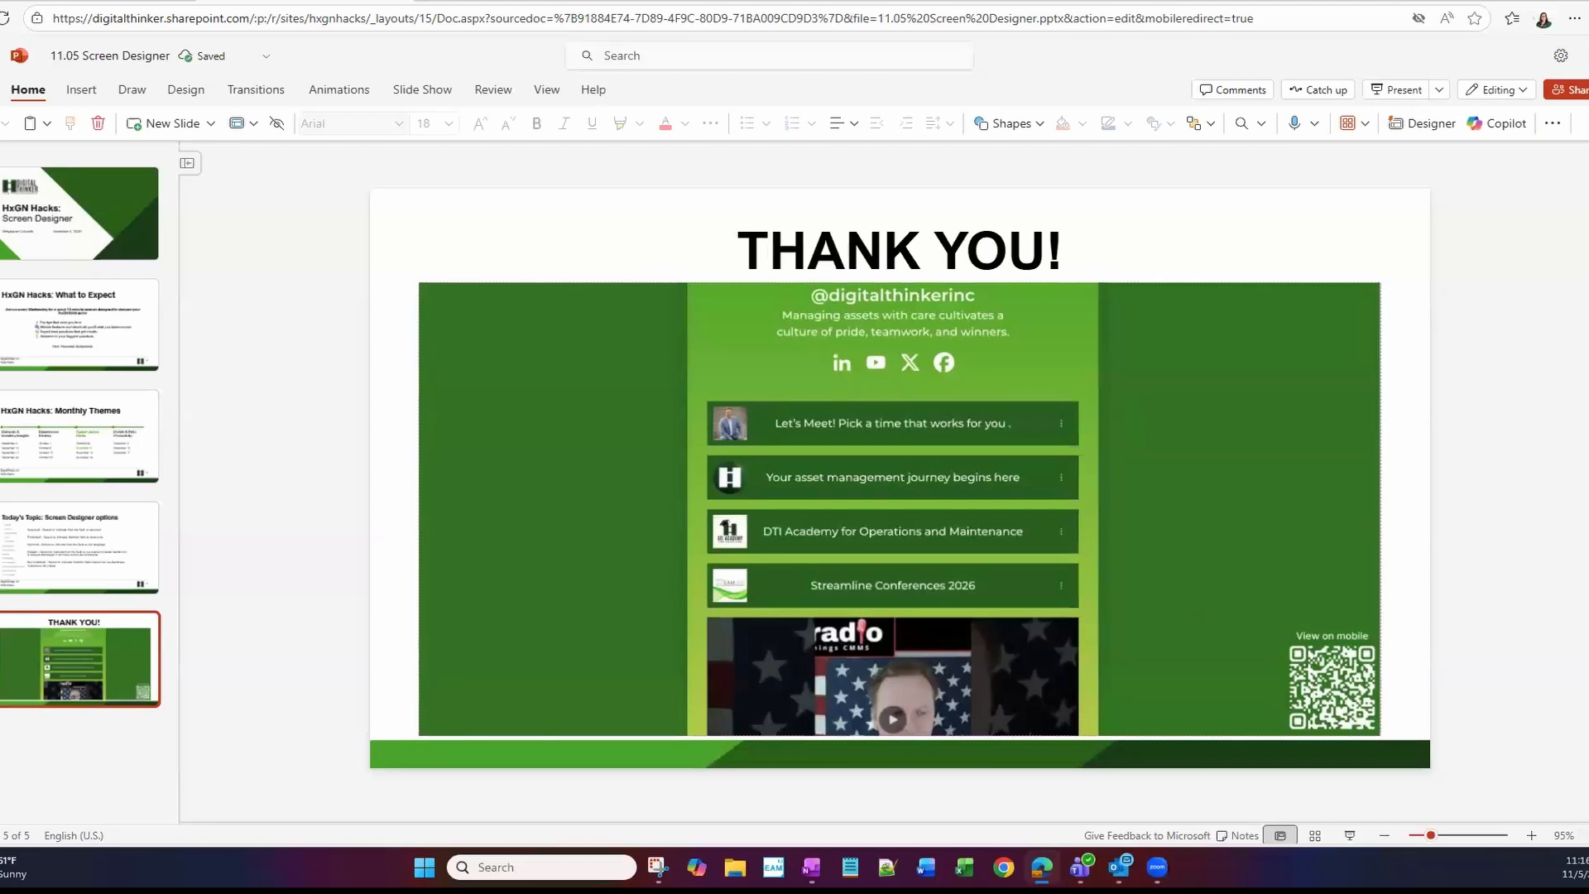
{"action": "left_click", "coordinate": [1351, 836]}
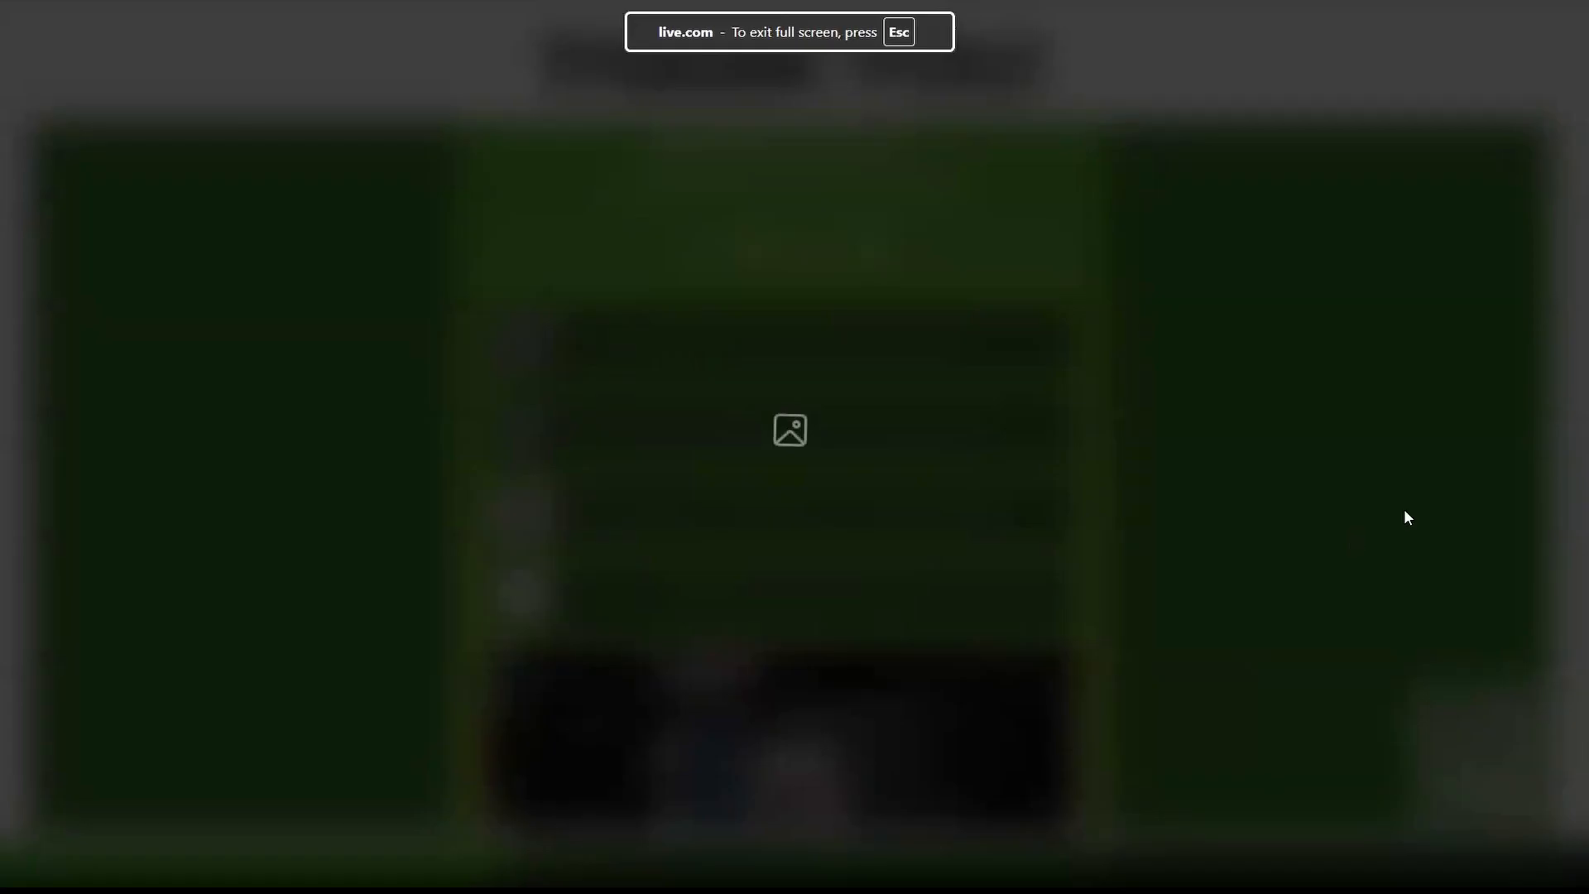